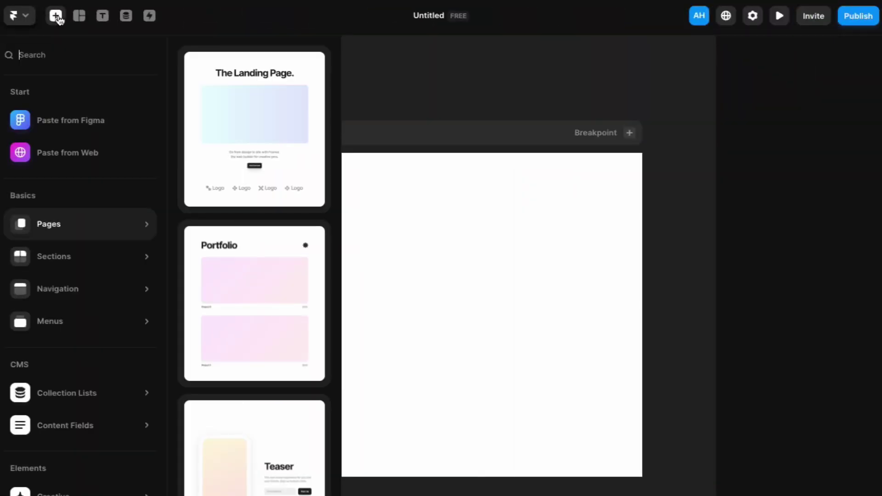
Scroll through the Insert panel's Sections templates list.
mouse_move(61, 268)
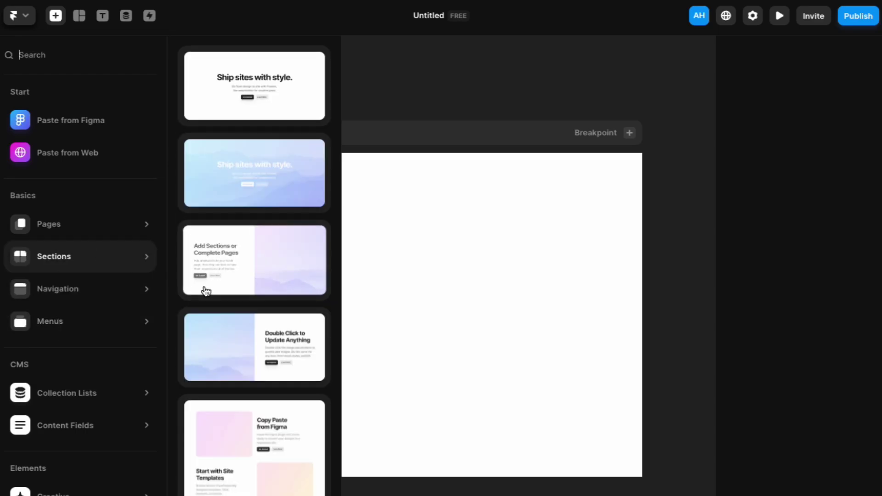
scroll(228, 410, down, 10)
scroll(229, 414, down, 10)
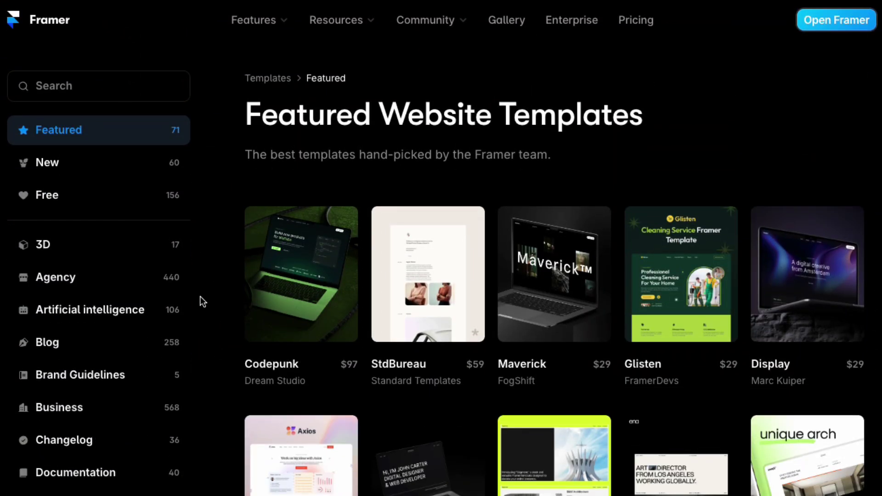
Scroll the Featured Website Templates gallery, then go back to All projects.
scroll(200, 302, down, 8)
scroll(83, 335, down, 6)
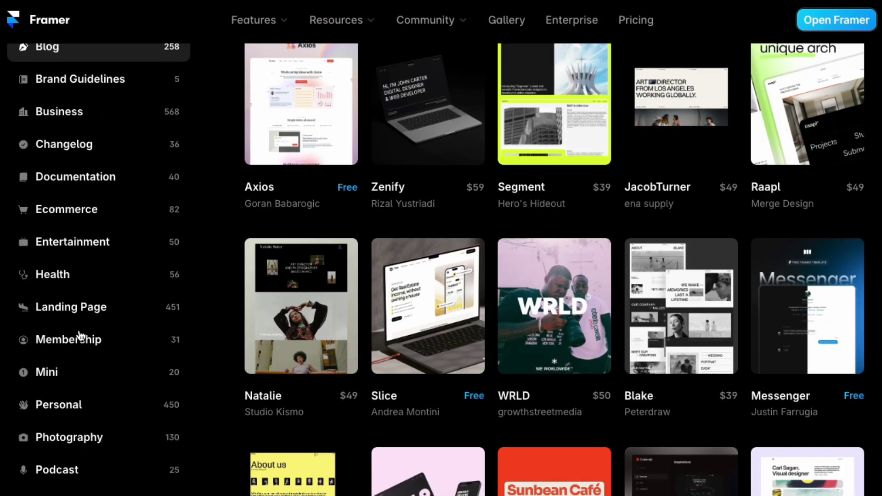
scroll(80, 336, down, 5)
scroll(210, 333, down, 6)
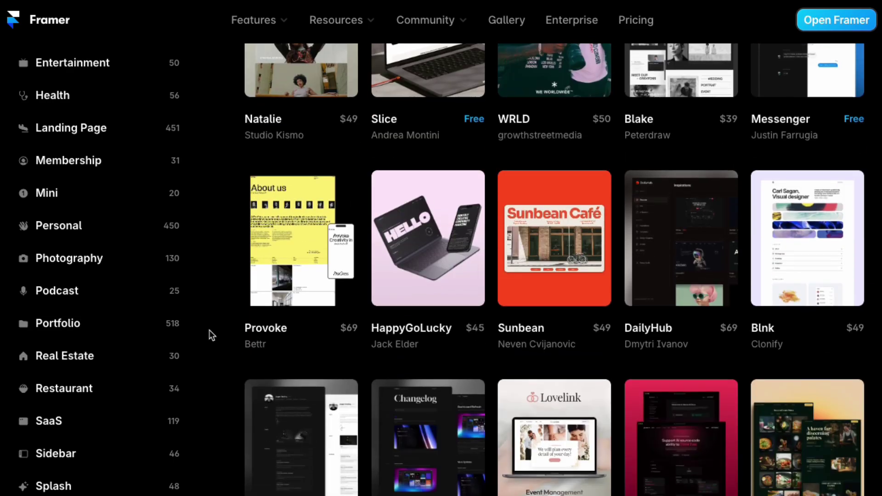
scroll(209, 330, down, 12)
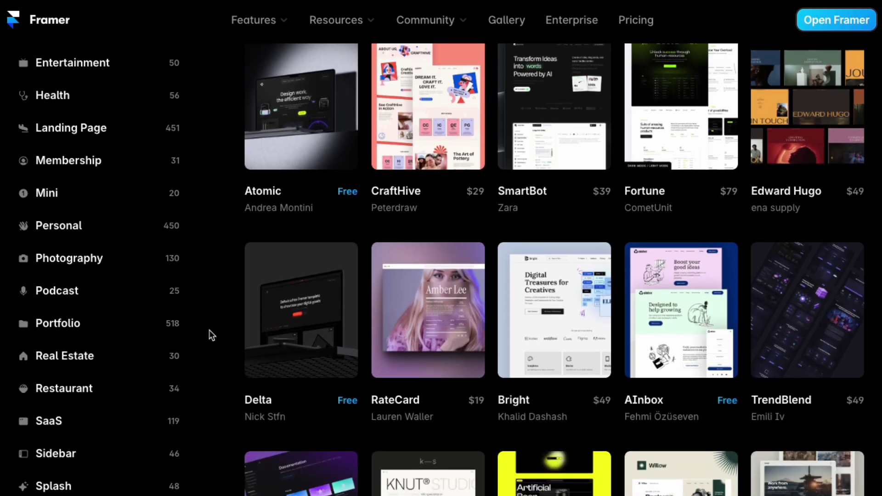
scroll(208, 330, down, 3)
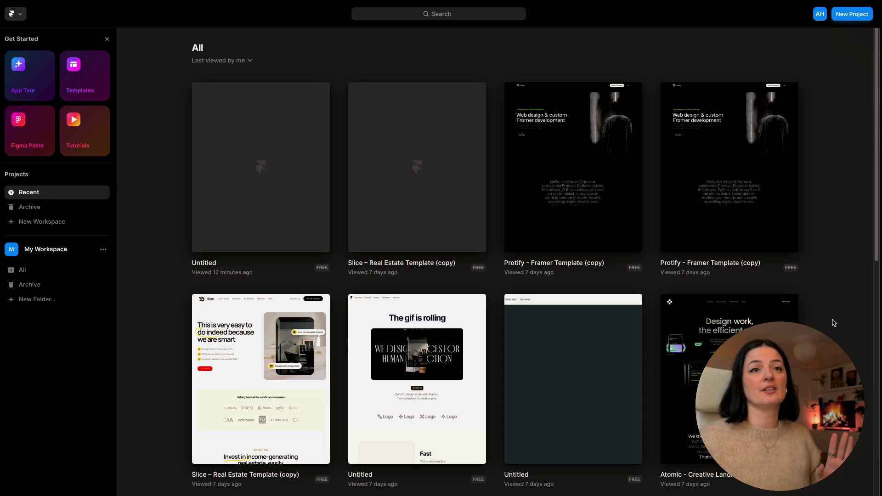
Create a new blank Untitled project with a 1200-wide Desktop page.
scroll(836, 327, down, 8)
scroll(840, 337, up, 8)
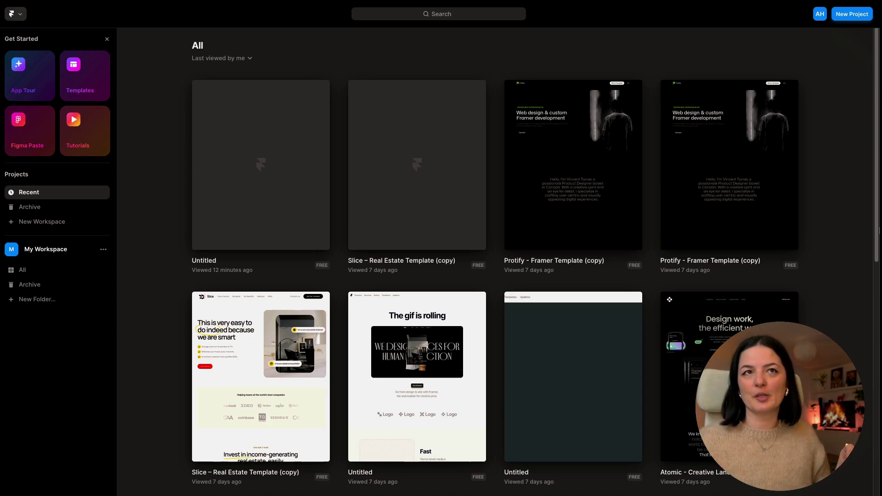
click(860, 18)
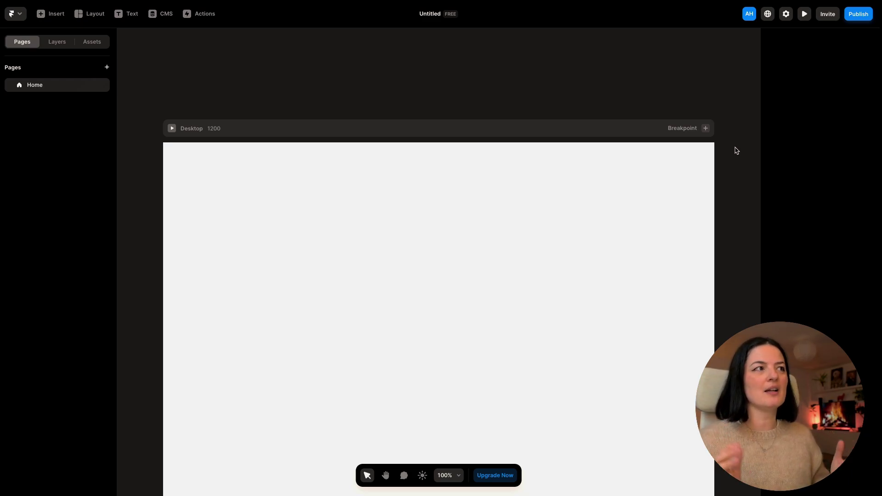
click(664, 178)
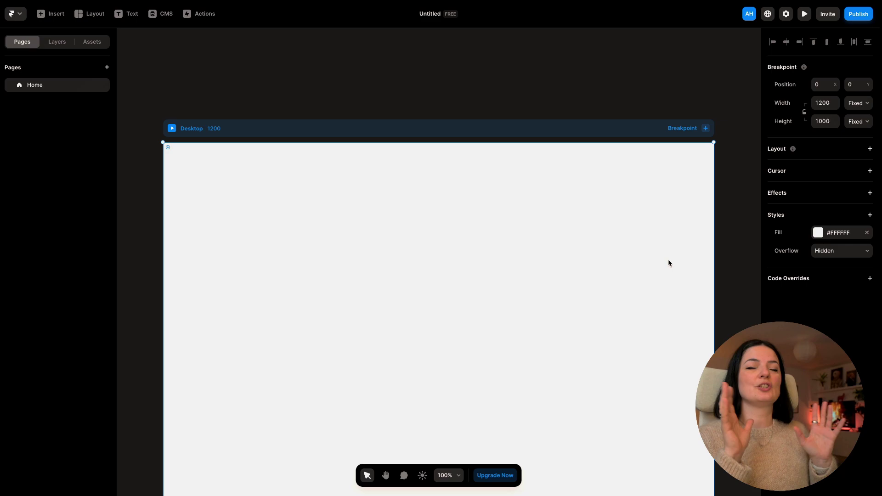
scroll(664, 264, up, 1)
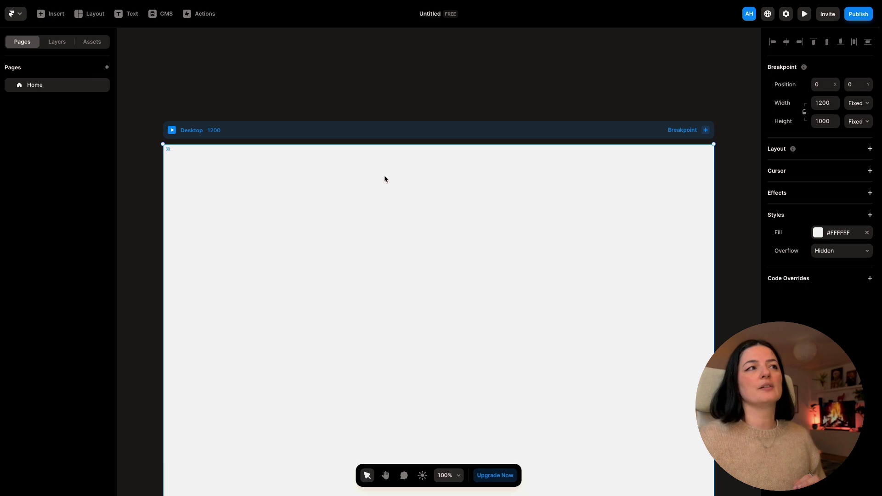
scroll(385, 180, down, 5)
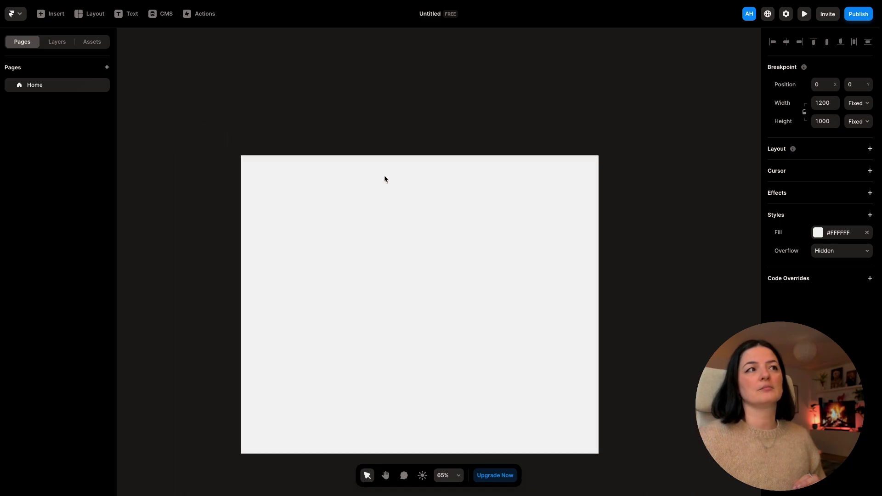
scroll(385, 179, down, 4)
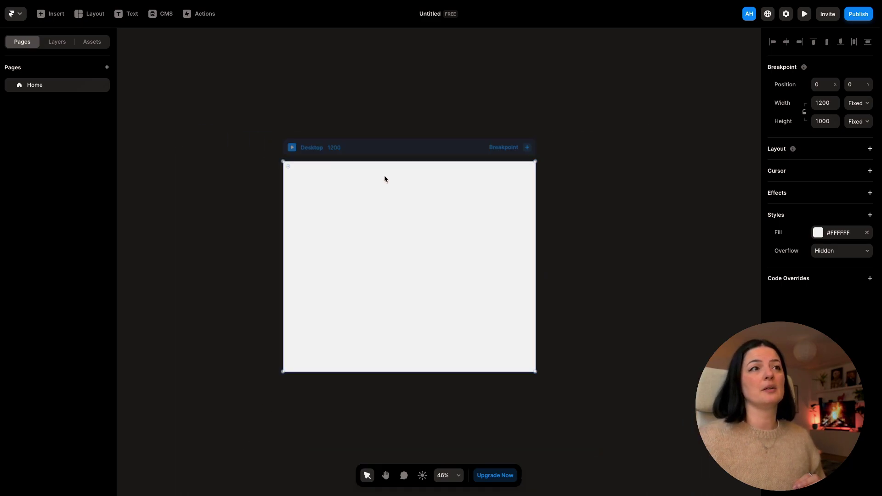
click(599, 205)
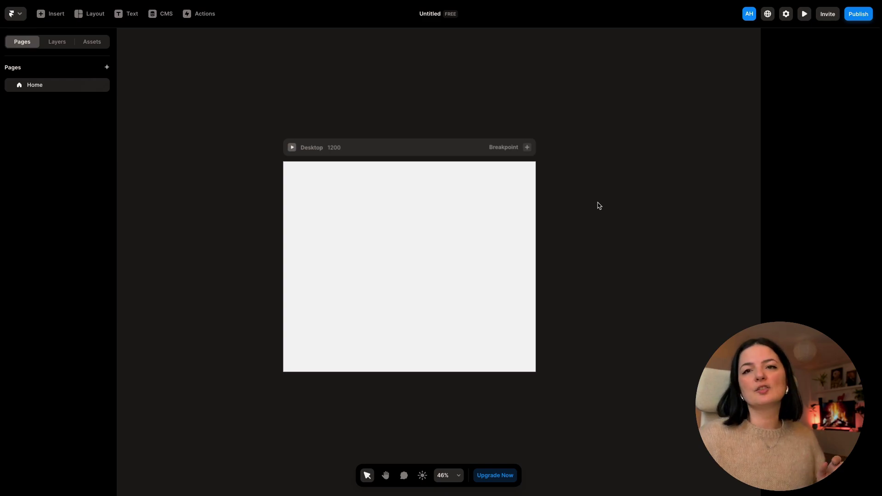
scroll(599, 205, right, 3)
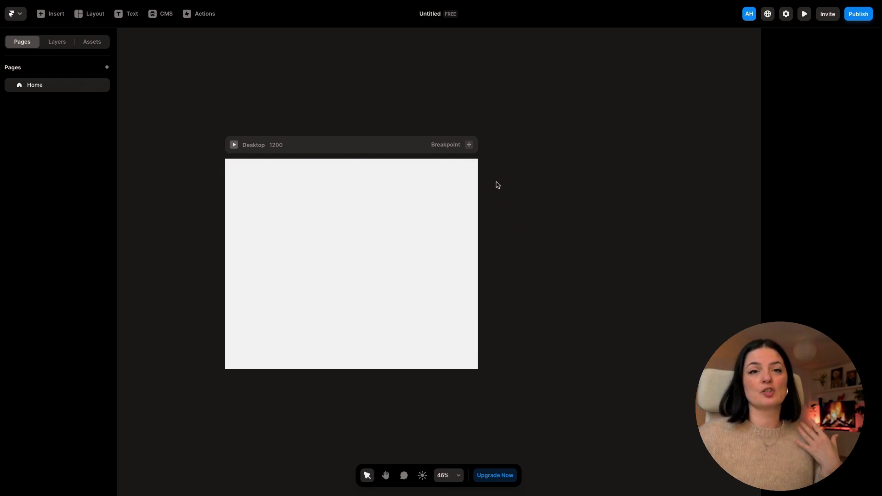
Add a Tablet breakpoint and a 390-wide Phone breakpoint beside Desktop.
click(469, 145)
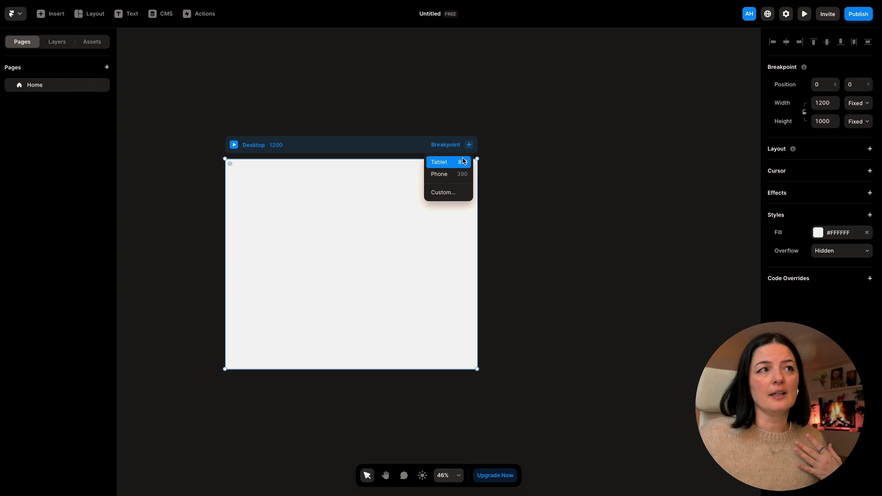
click(463, 163)
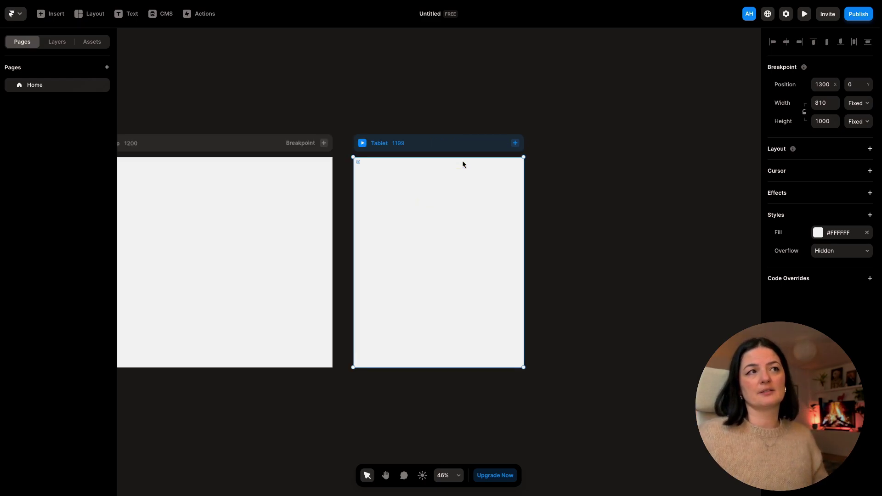
click(516, 144)
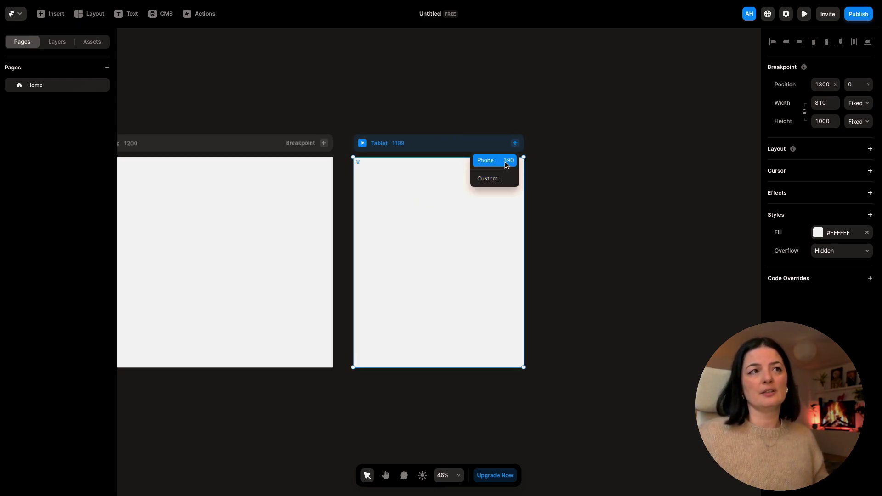
click(505, 162)
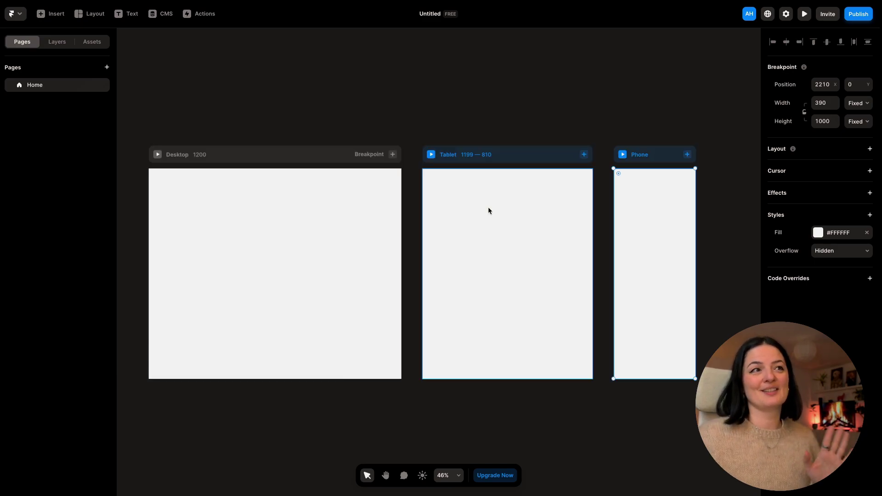
scroll(429, 184, left, 3)
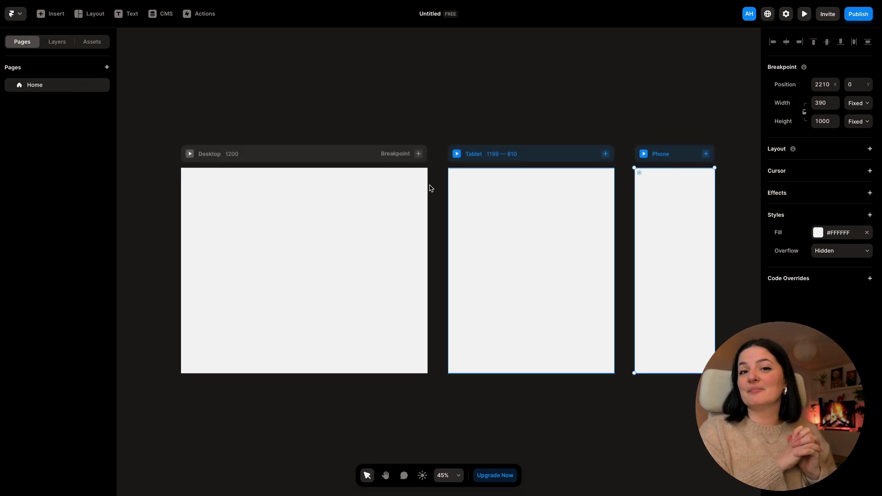
Check the Desktop breakpoint's name and width settings, then cancel without changes.
click(229, 157)
click(230, 158)
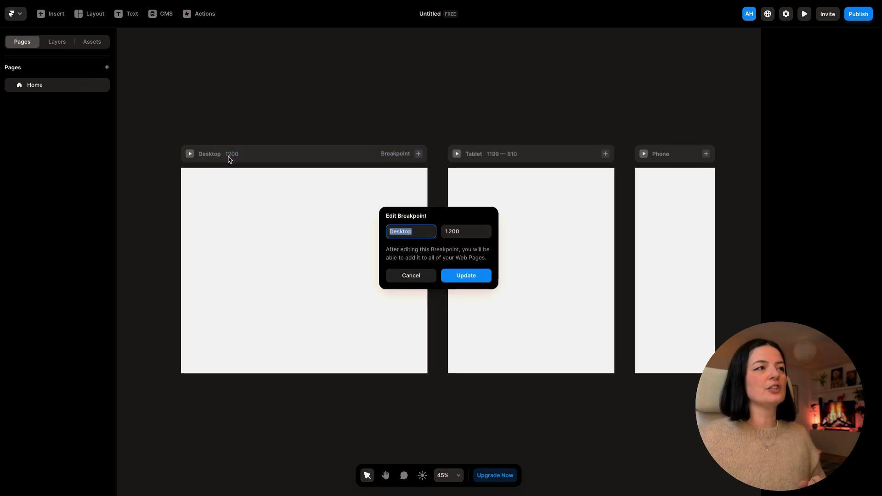
click(412, 238)
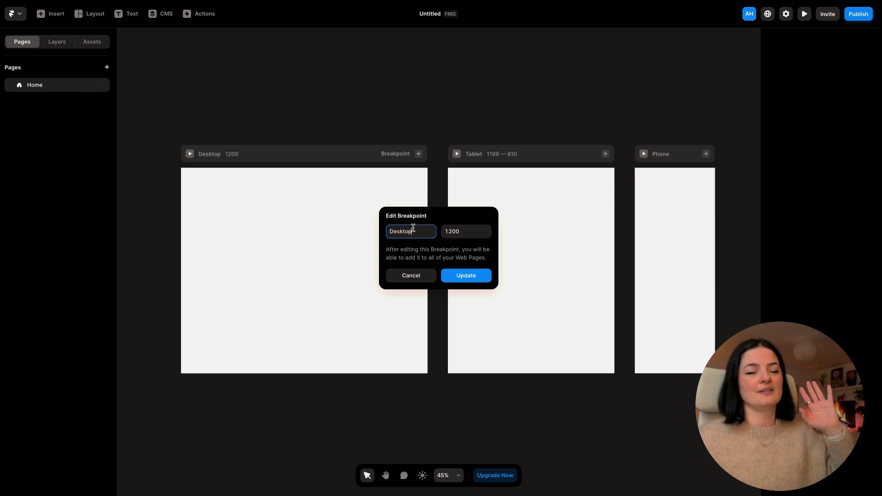
click(460, 235)
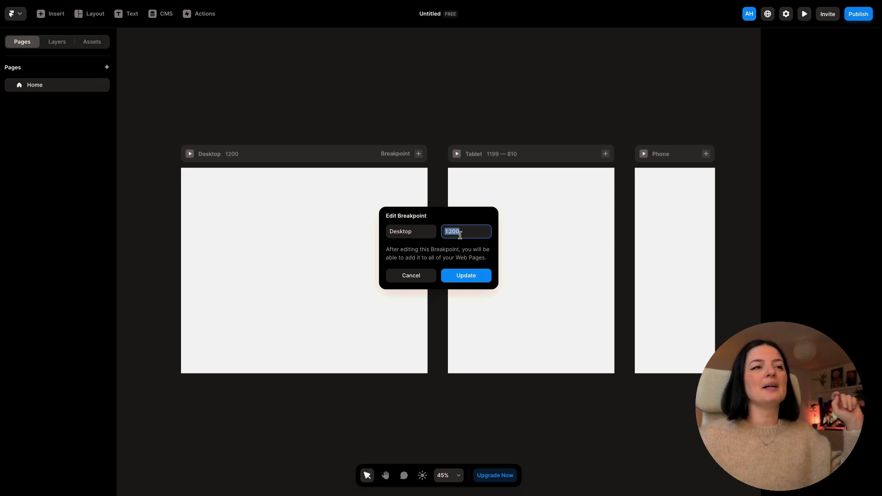
click(410, 276)
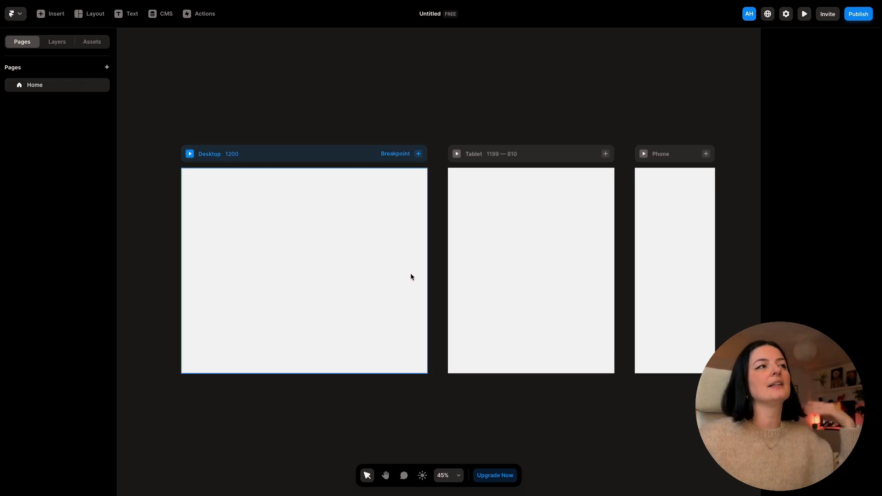
click(415, 271)
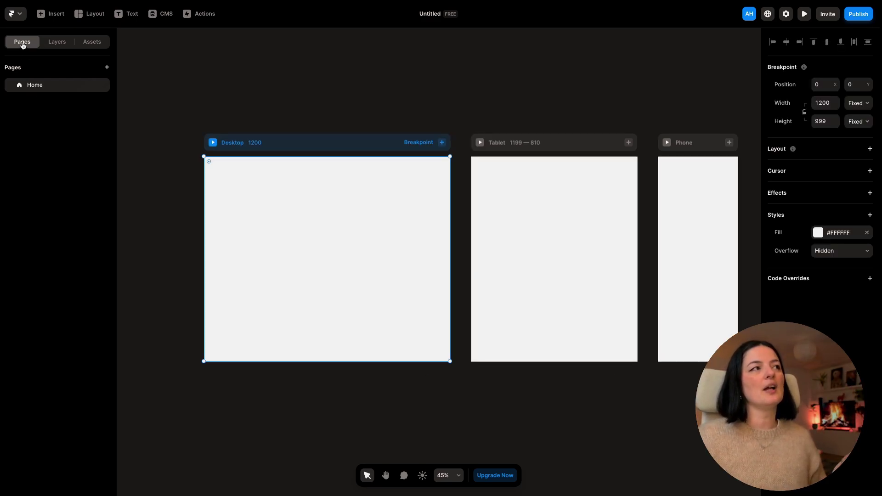
Add a new blank page to the site from the Pages list.
click(56, 44)
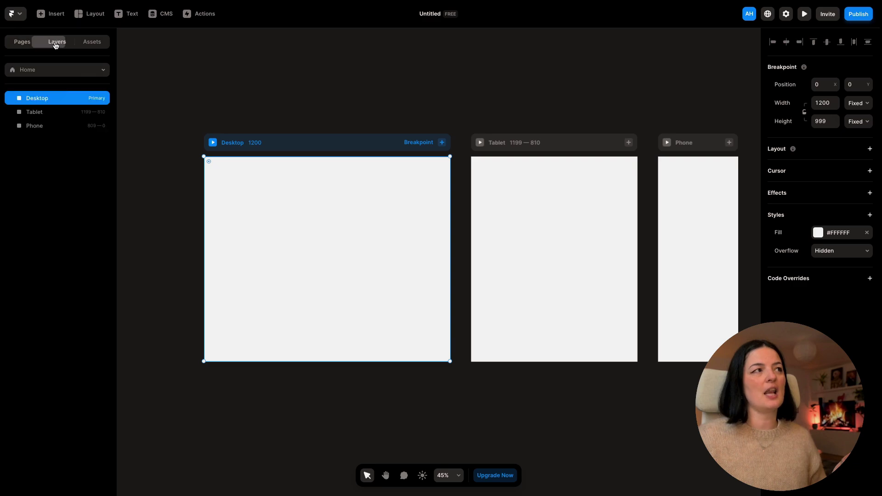
click(92, 41)
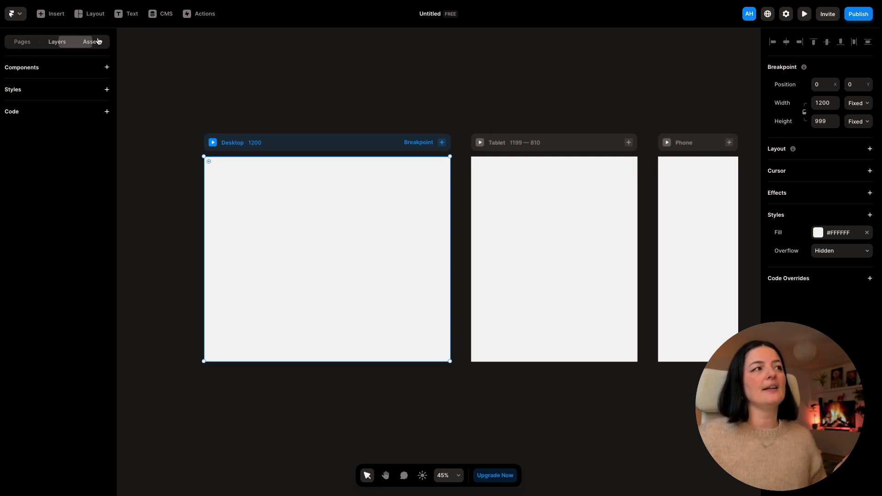
click(25, 45)
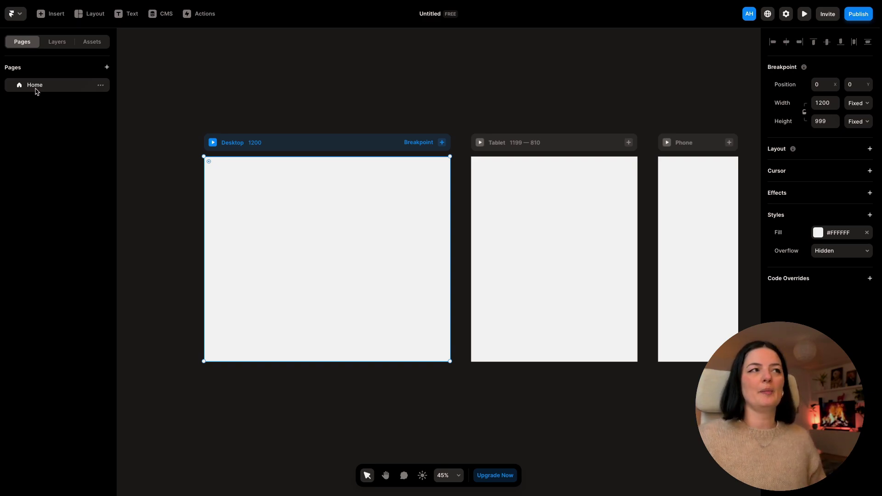
click(106, 68)
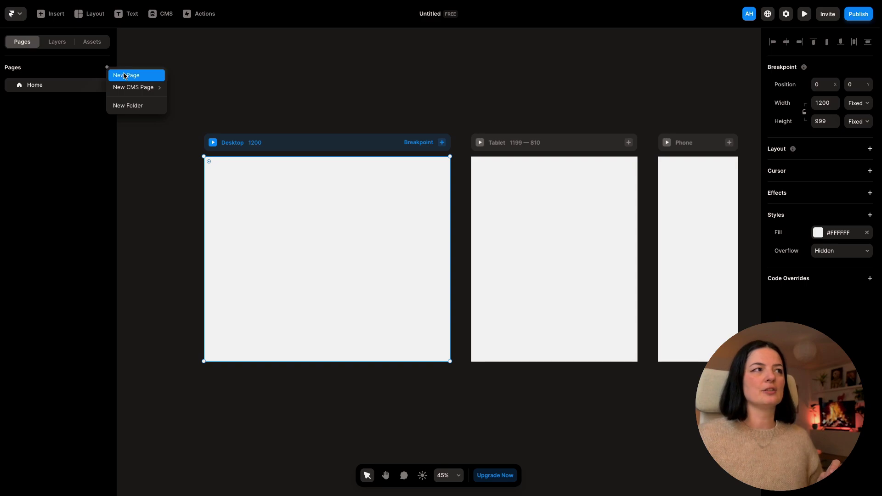
click(125, 76)
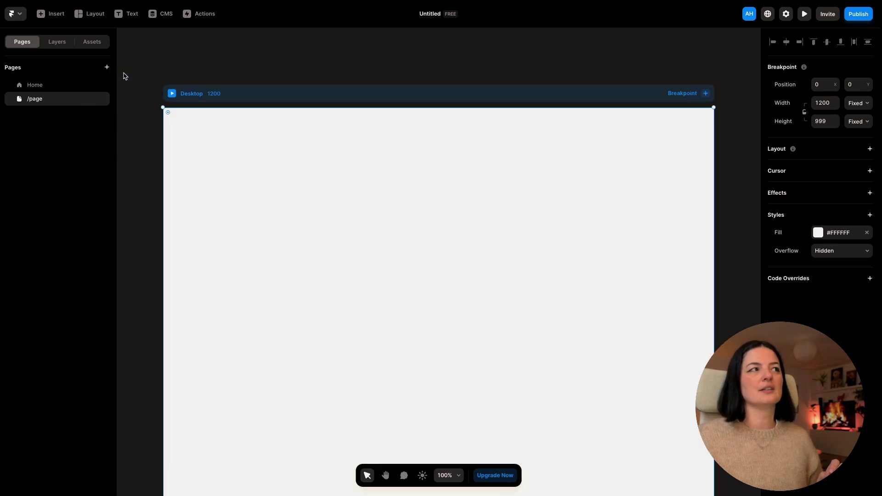
Rename the /page page to About.
double_click(85, 102)
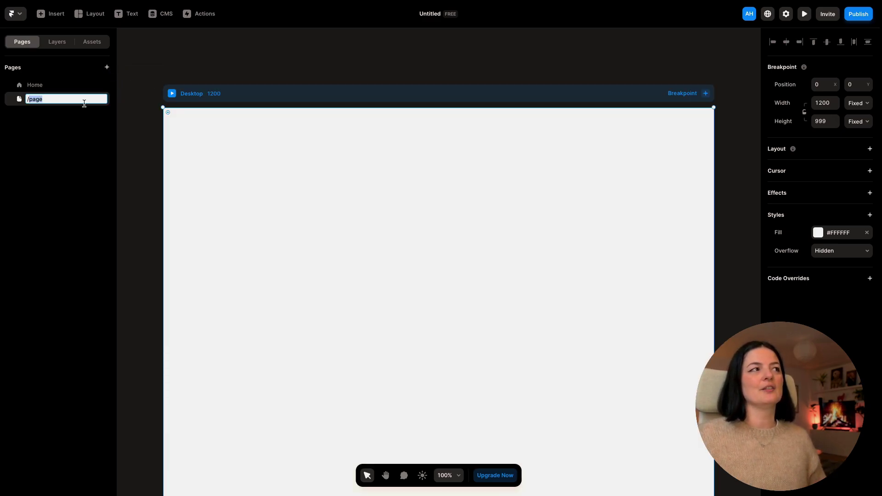
click(67, 136)
click(101, 99)
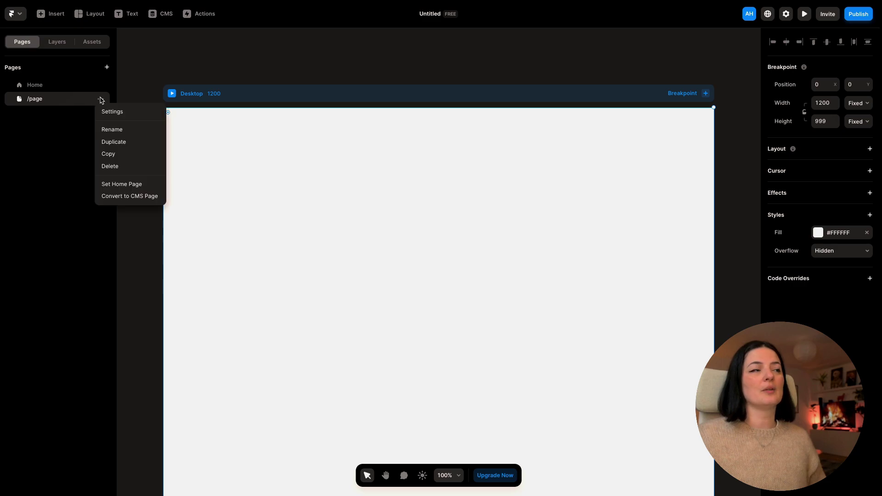
click(112, 129)
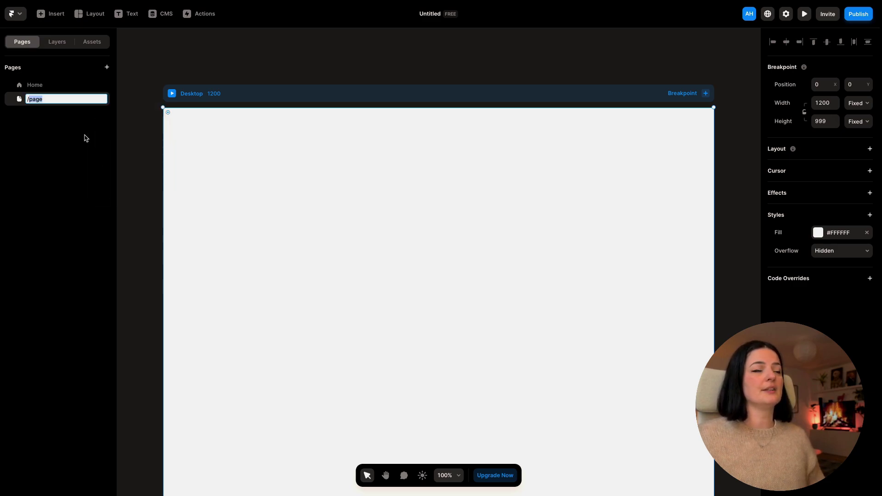
text(About)
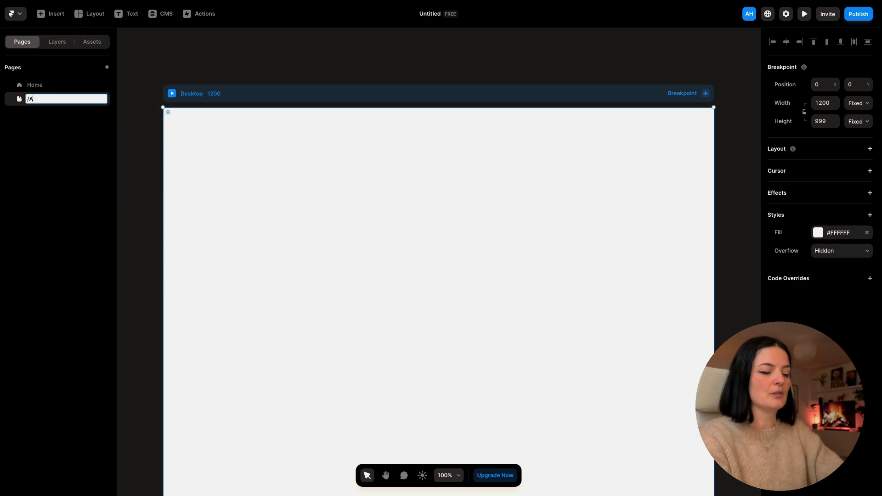
click(37, 88)
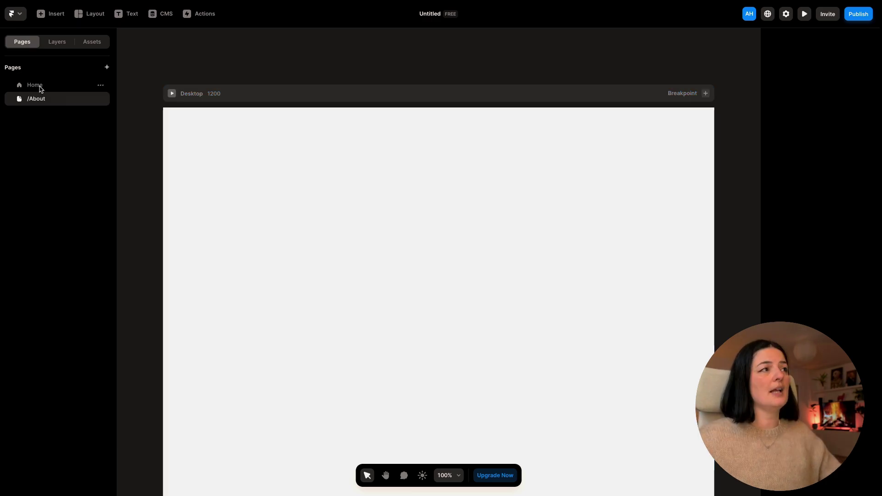
Open the empty About page using the Layers page dropdown.
click(39, 98)
click(38, 88)
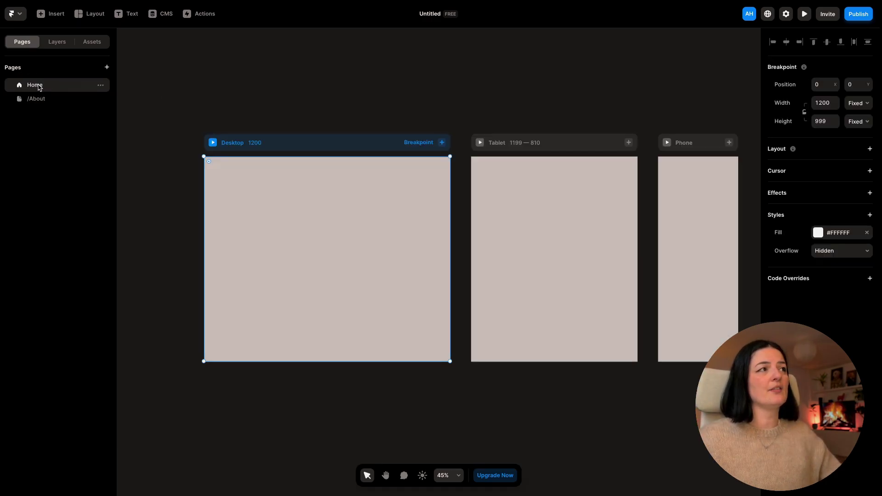
click(41, 100)
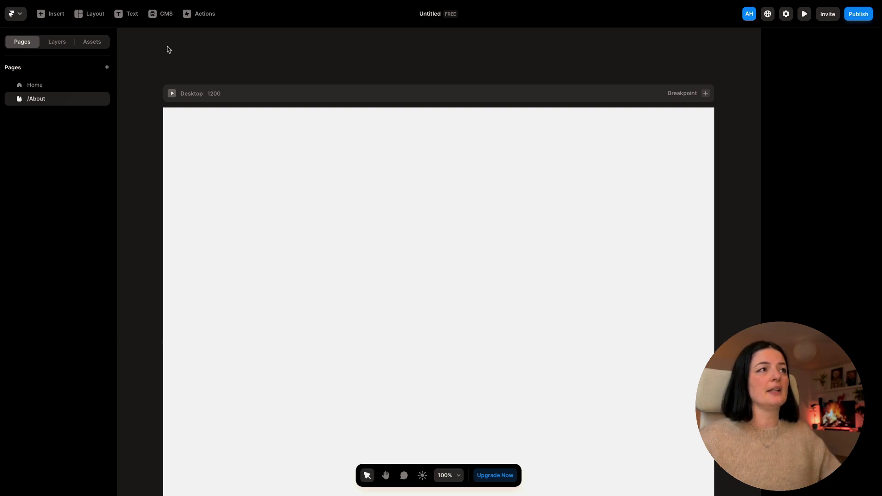
scroll(167, 49, down, 5)
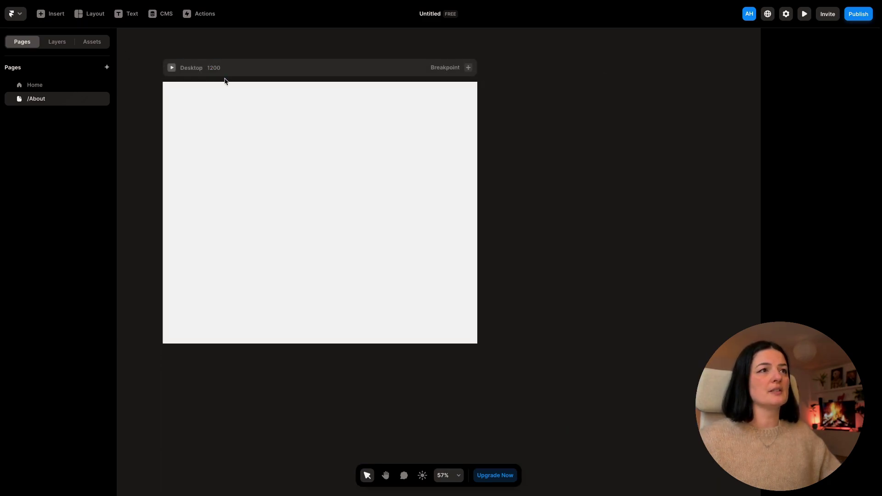
scroll(258, 126, left, 3)
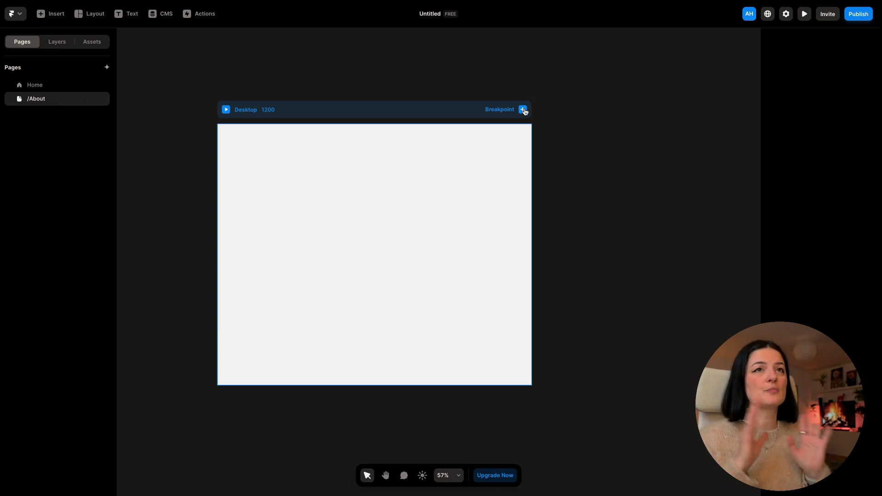
click(49, 85)
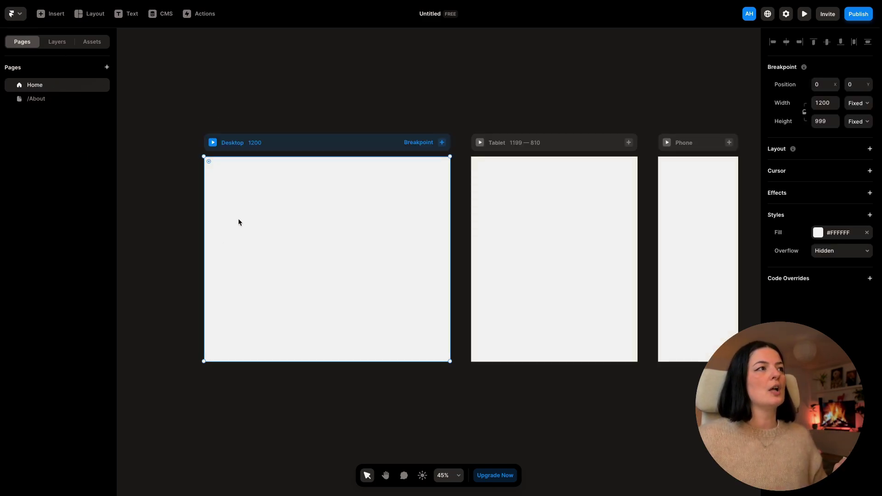
click(56, 42)
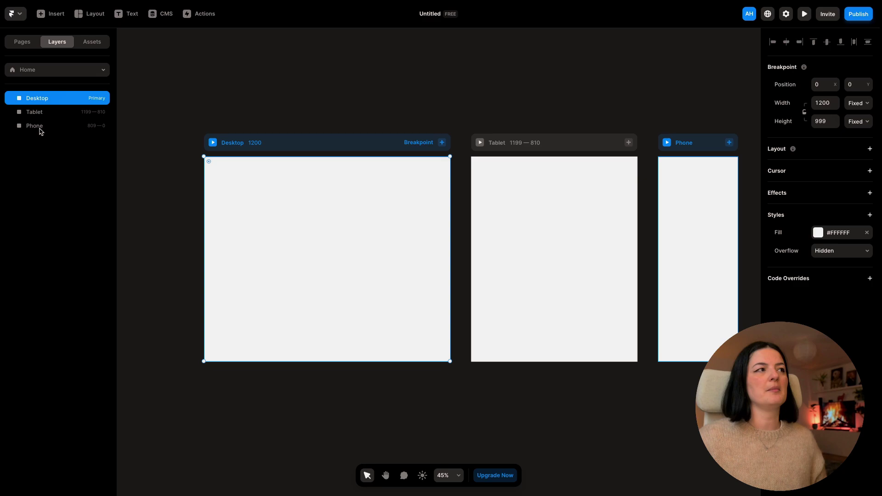
click(69, 69)
click(60, 114)
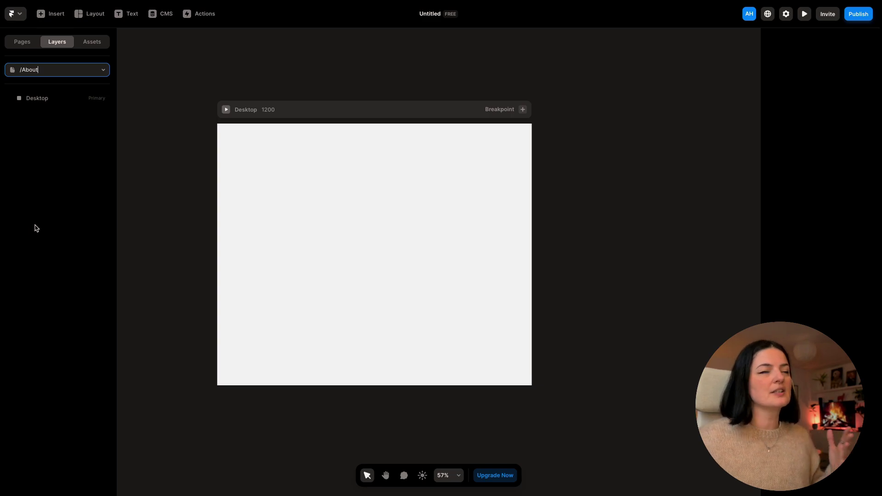
Drop img.jpeg onto the About canvas and resize it to 520×662.
mouse_move(1, 470)
mouse_move(10, 486)
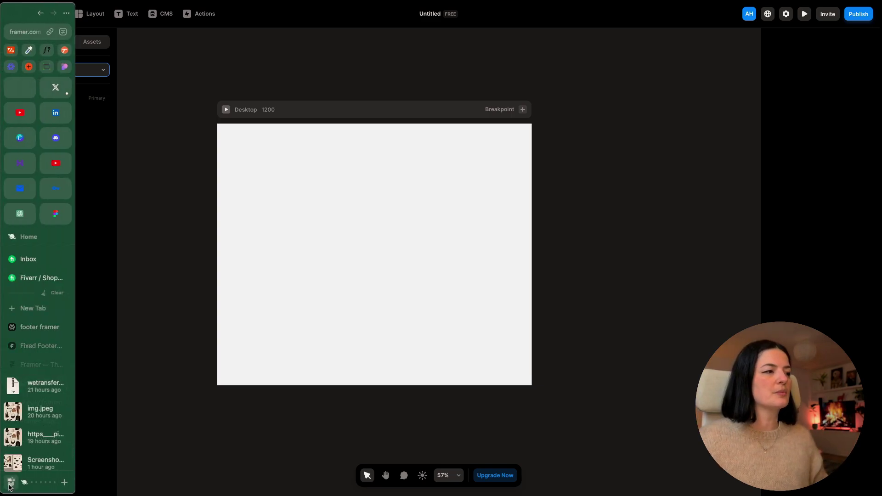
scroll(11, 465, down, 4)
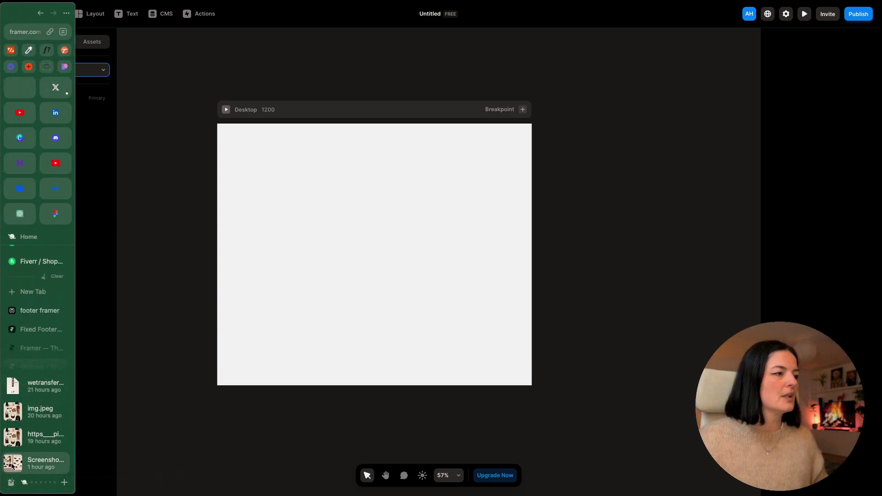
drag(14, 414, 170, 444)
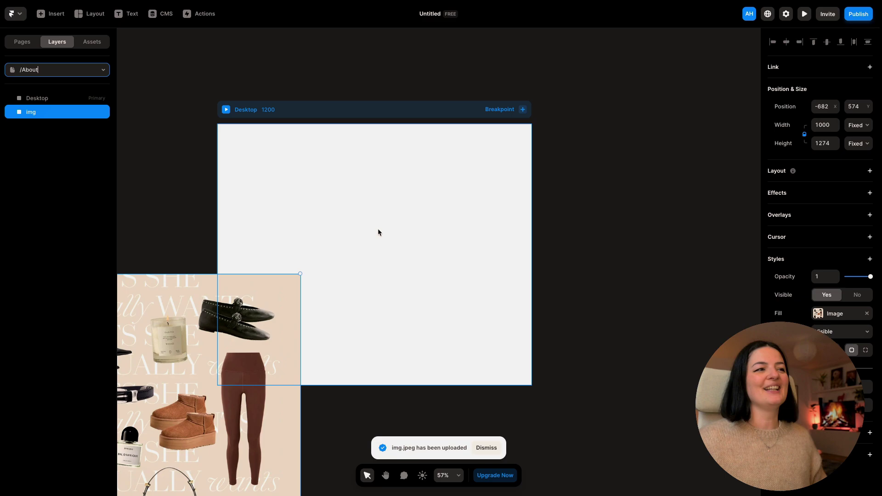
key(shift+1)
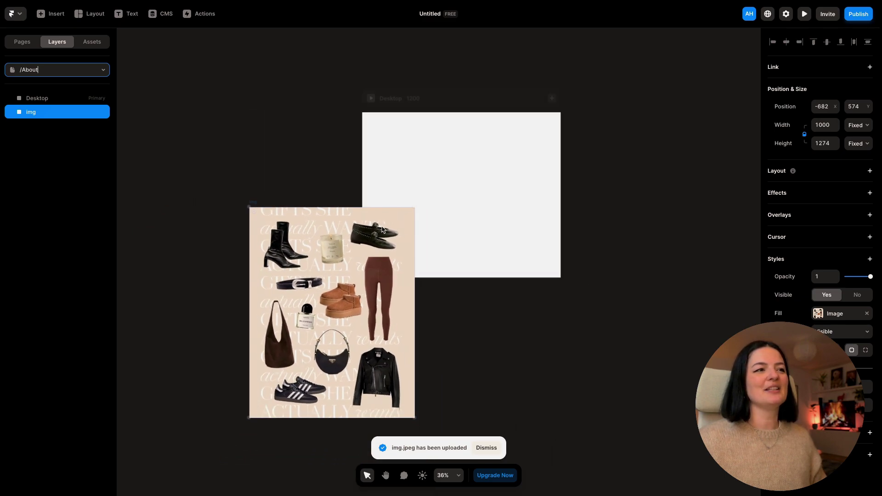
drag(382, 230, 250, 328)
drag(211, 381, 231, 258)
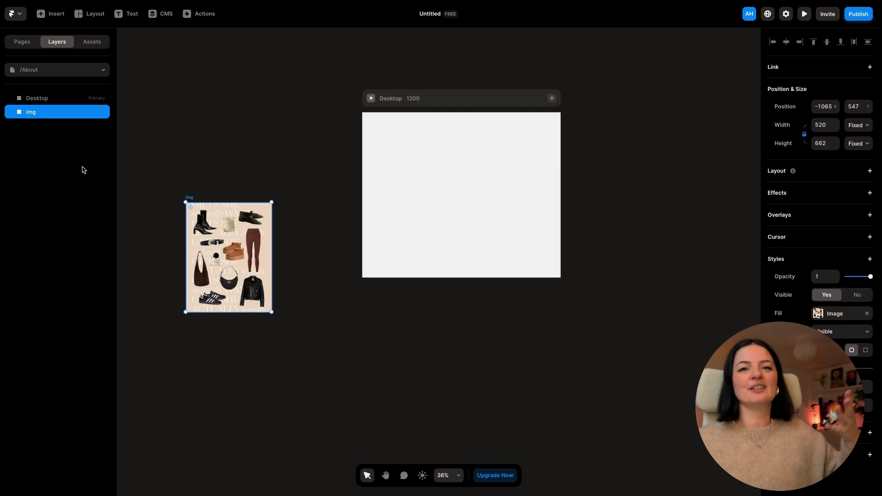
Cancel the New Component dialog and return to the Home page.
click(92, 41)
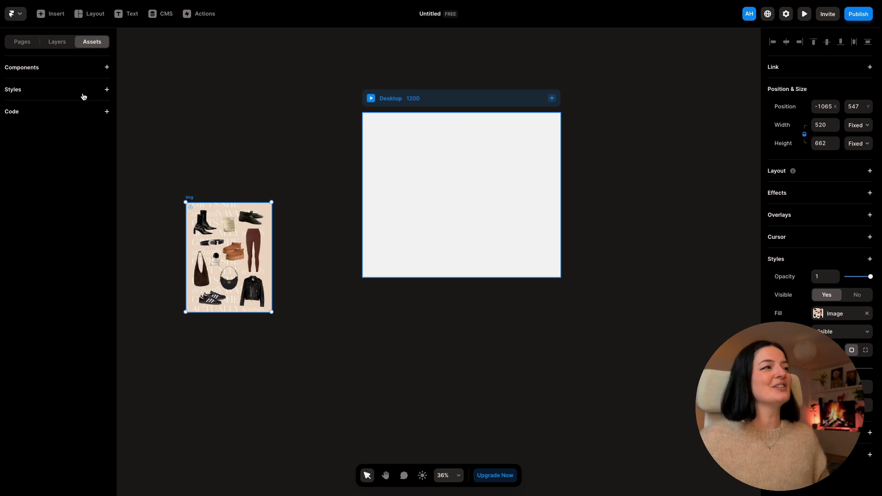
right_click(90, 96)
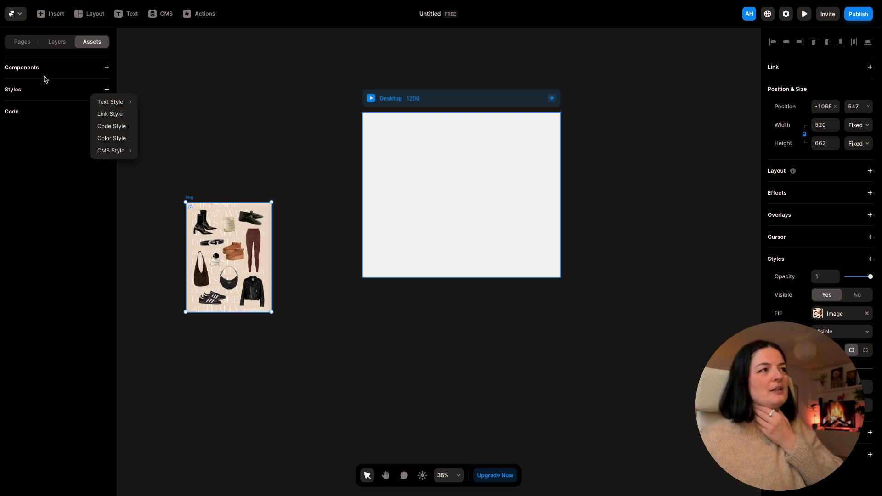
click(47, 68)
key(ctrl+k)
click(401, 282)
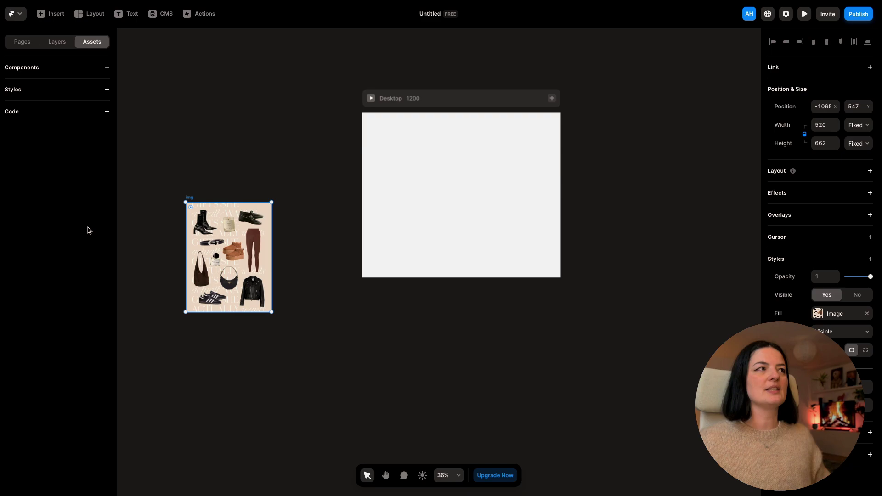
click(22, 42)
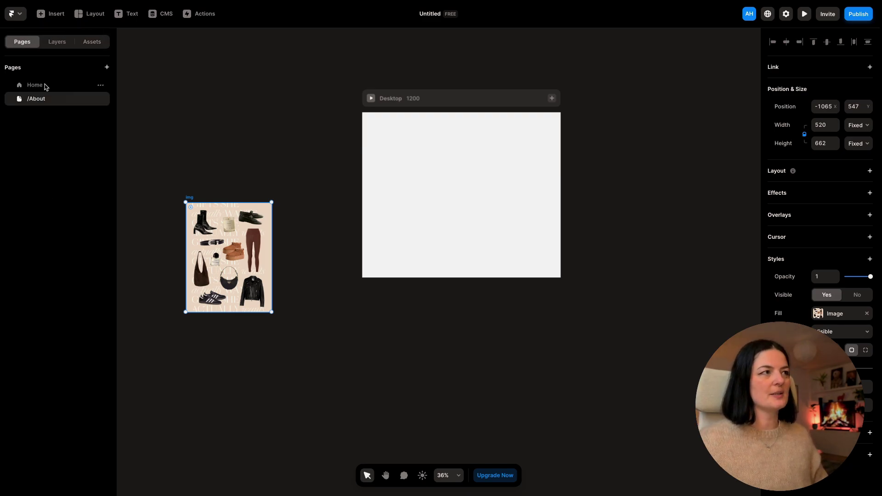
click(36, 86)
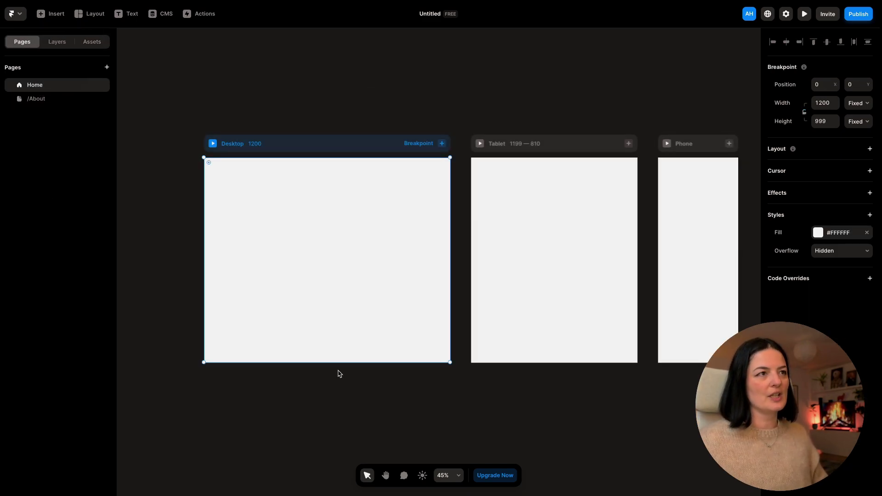
Insert the Landing Page template from Insert > Pages onto the Home page.
click(51, 18)
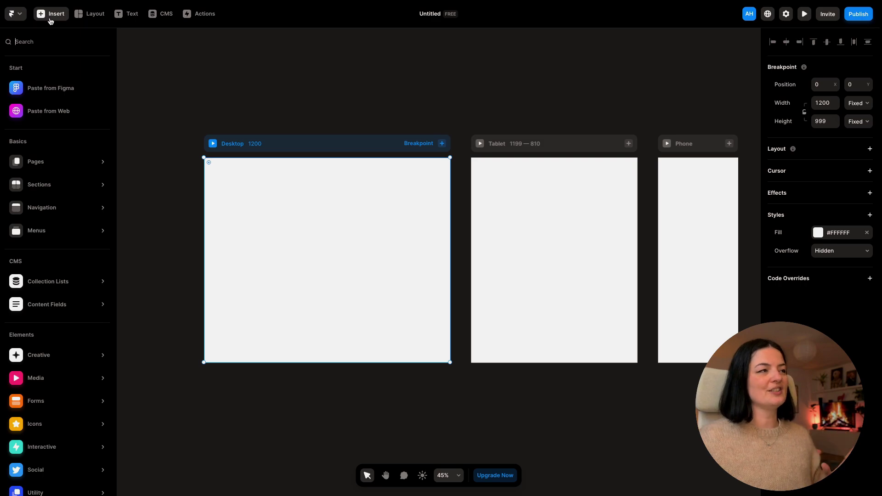
mouse_move(29, 224)
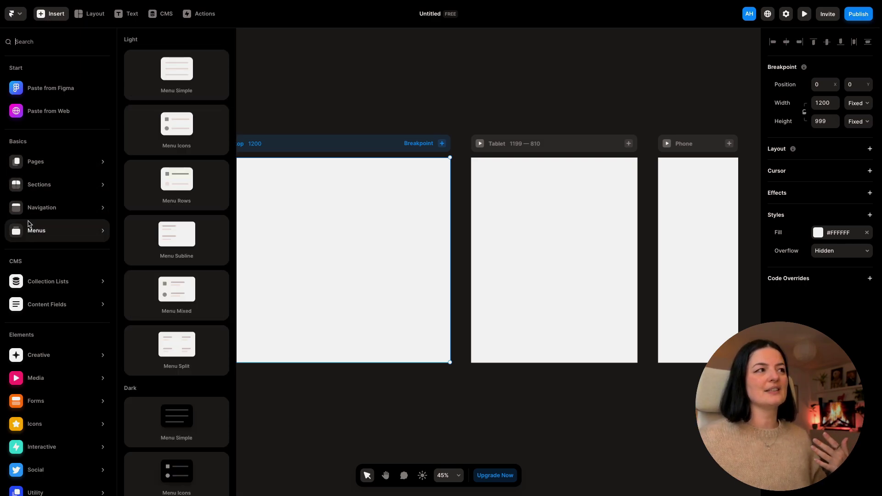
mouse_move(30, 162)
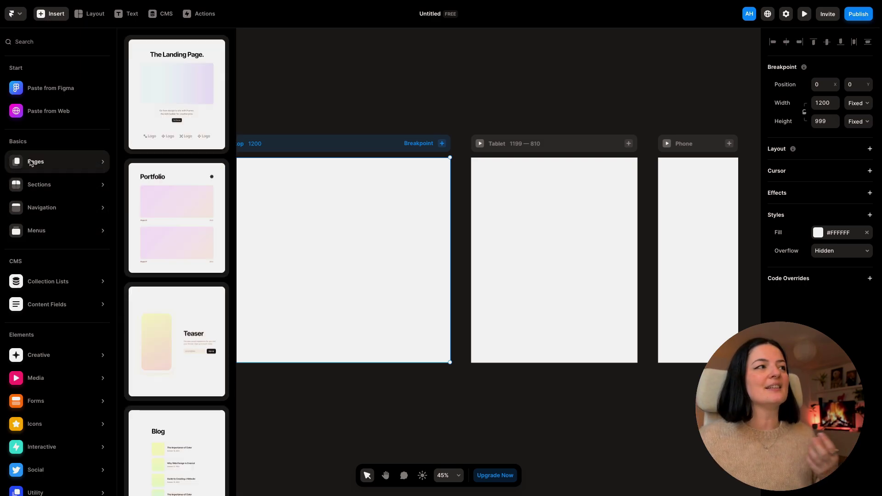
mouse_move(33, 188)
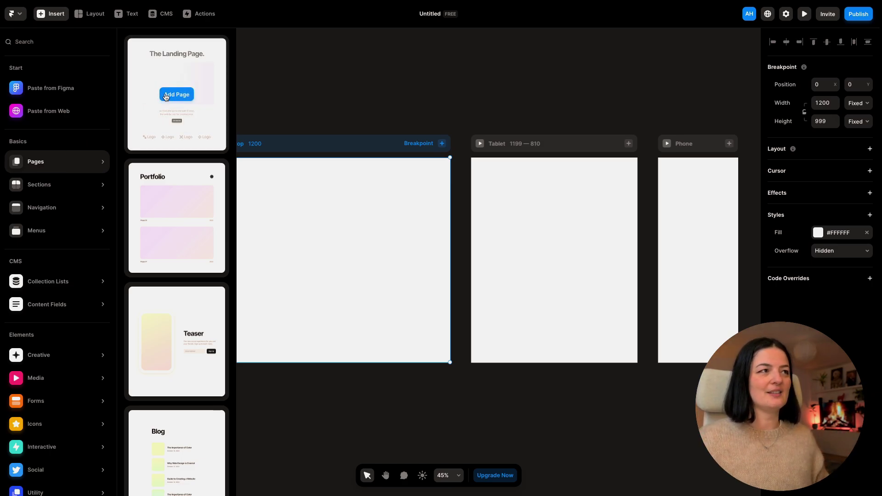
click(166, 95)
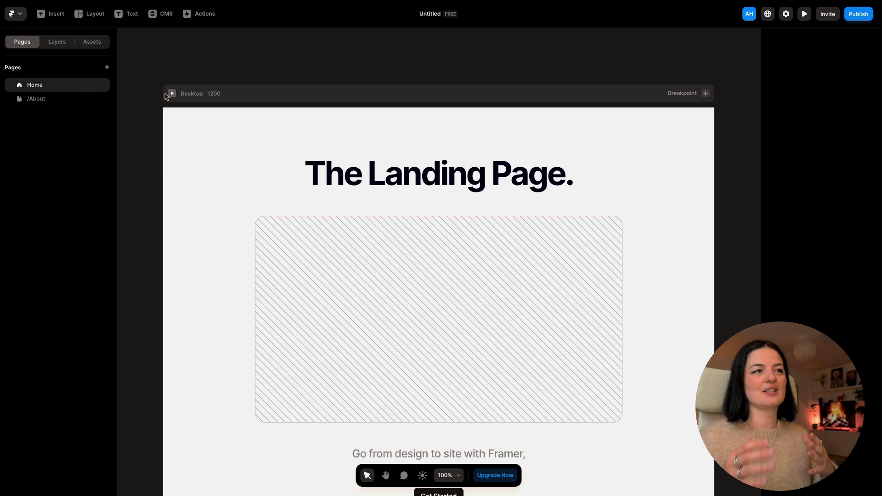
Scroll the landing page back up and select the hero section.
scroll(731, 279, down, 5)
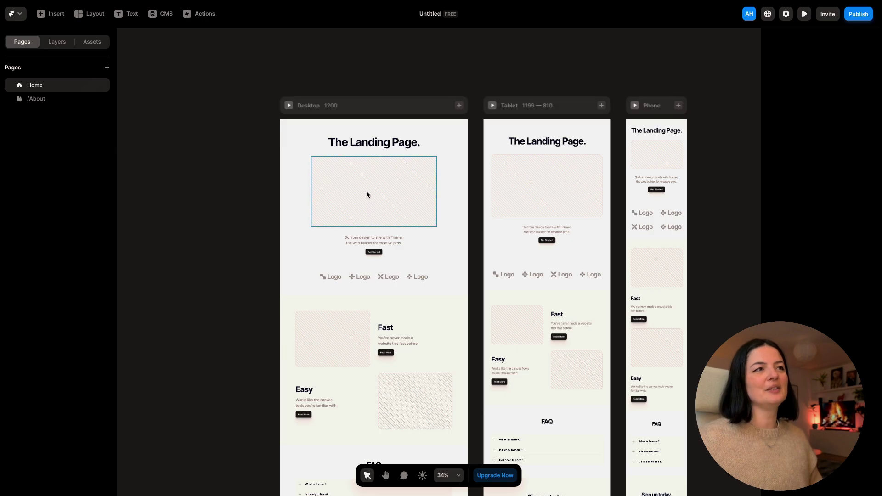
scroll(357, 282, down, 10)
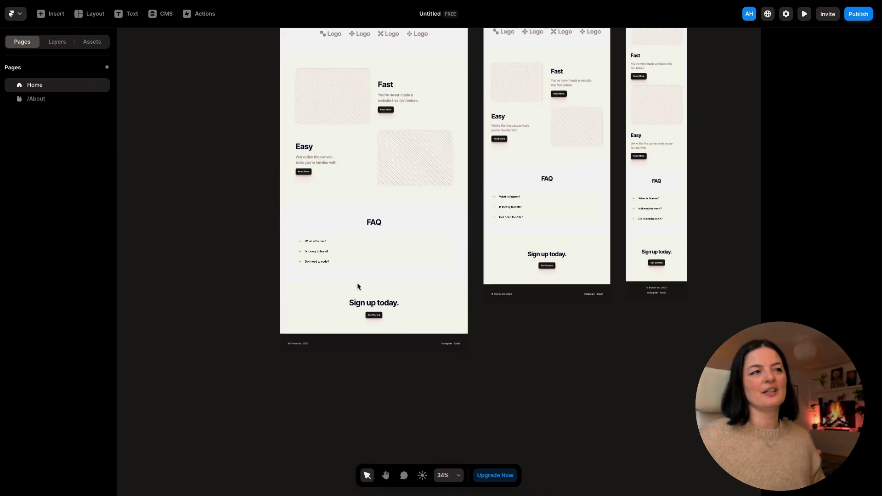
click(341, 208)
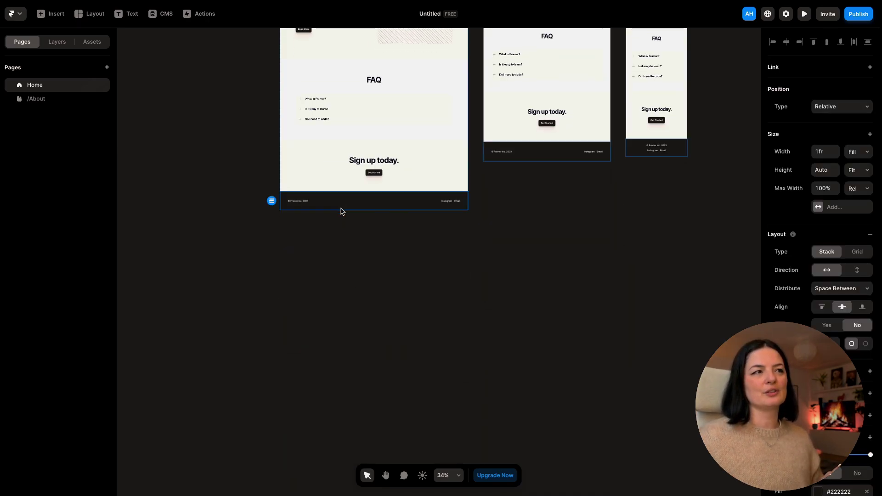
scroll(380, 251, up, 5)
scroll(380, 253, up, 5)
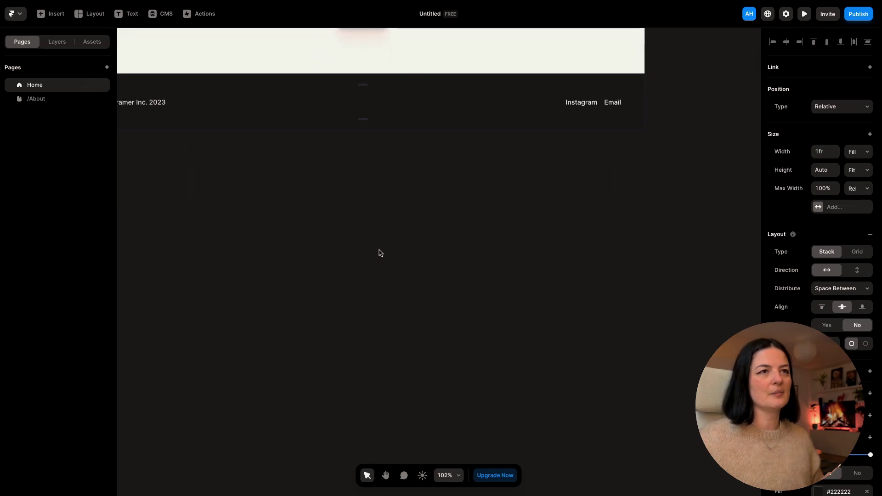
scroll(379, 250, down, 5)
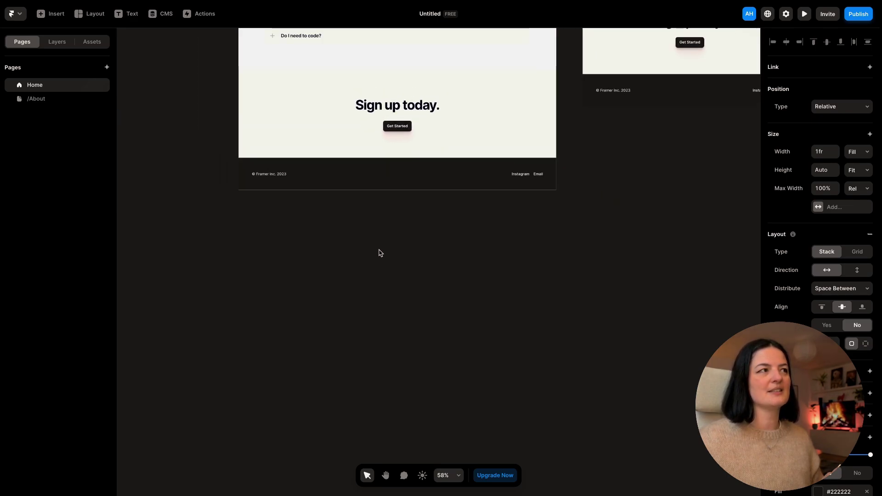
scroll(379, 249, up, 10)
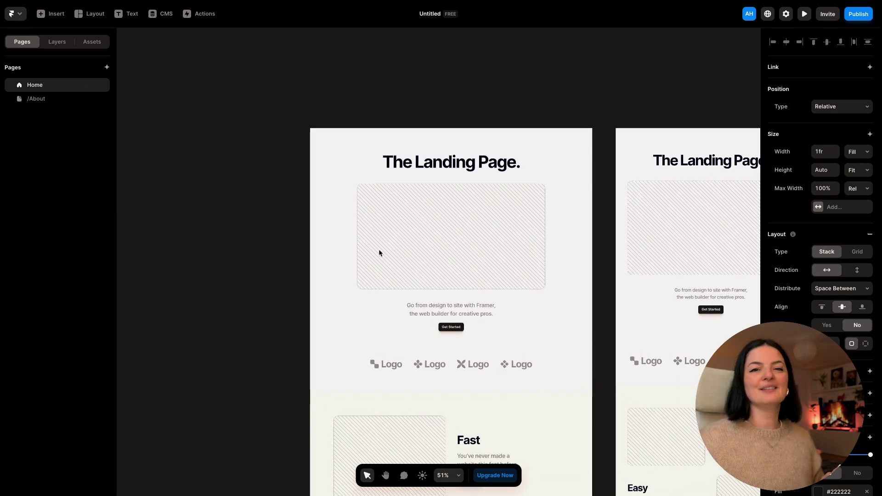
click(333, 142)
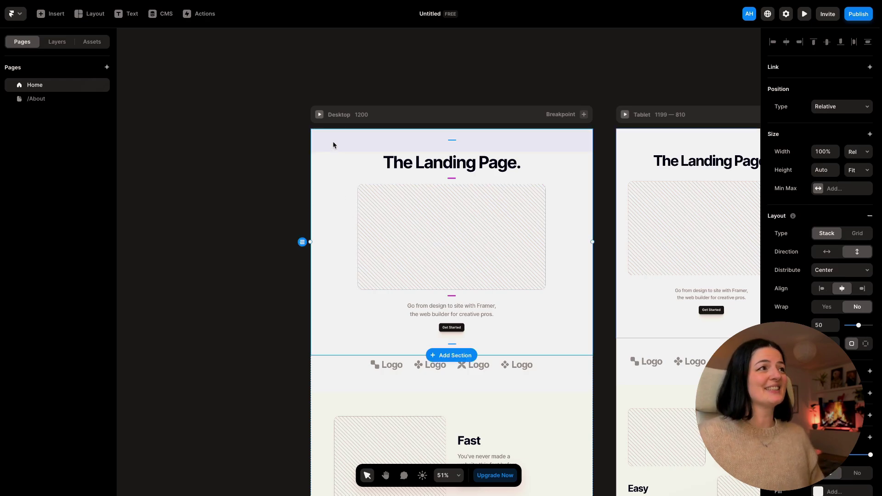
Insert the light Topbar Menu navigation from the Navigation category.
click(57, 14)
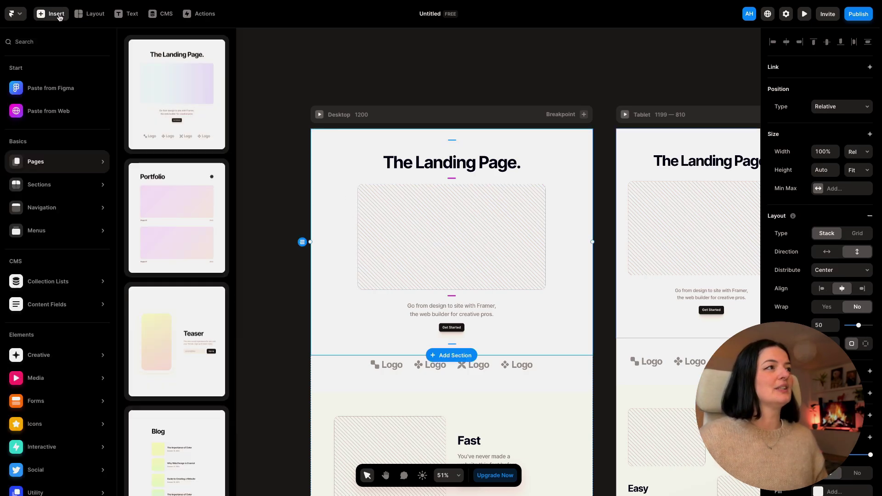
mouse_move(54, 211)
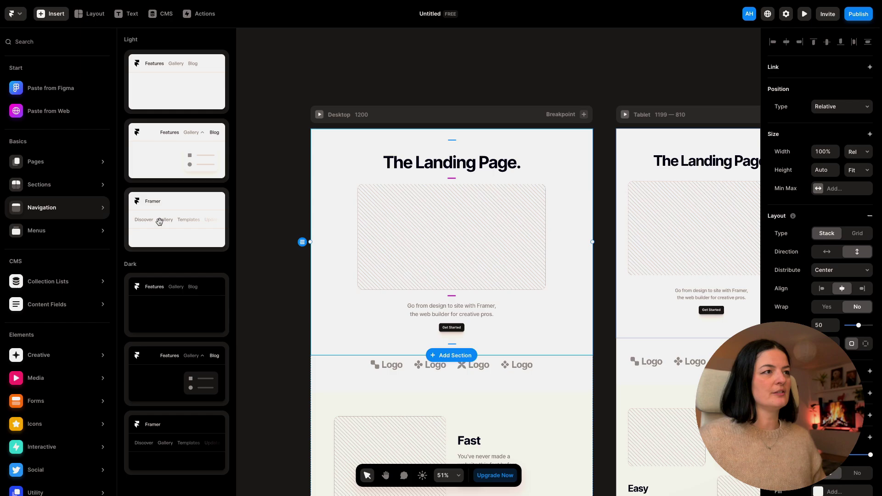
click(165, 75)
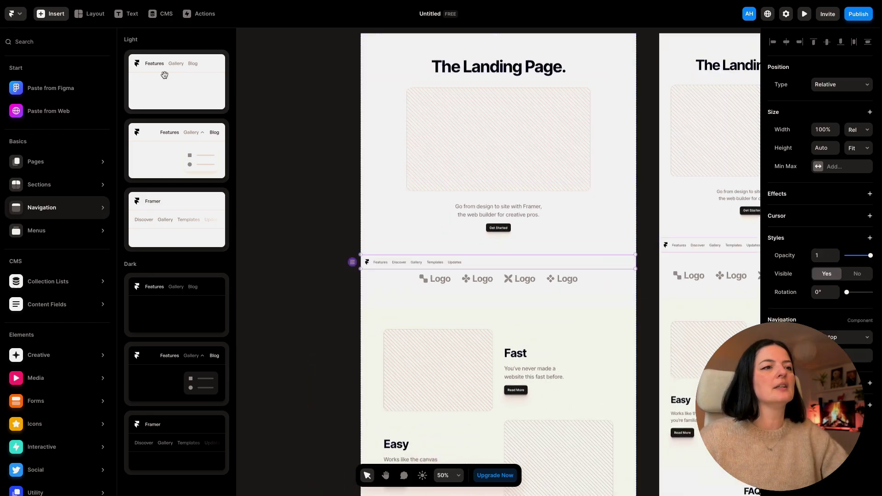
Drag the navigation bar to the top of the Desktop frame.
scroll(410, 269, up, 5)
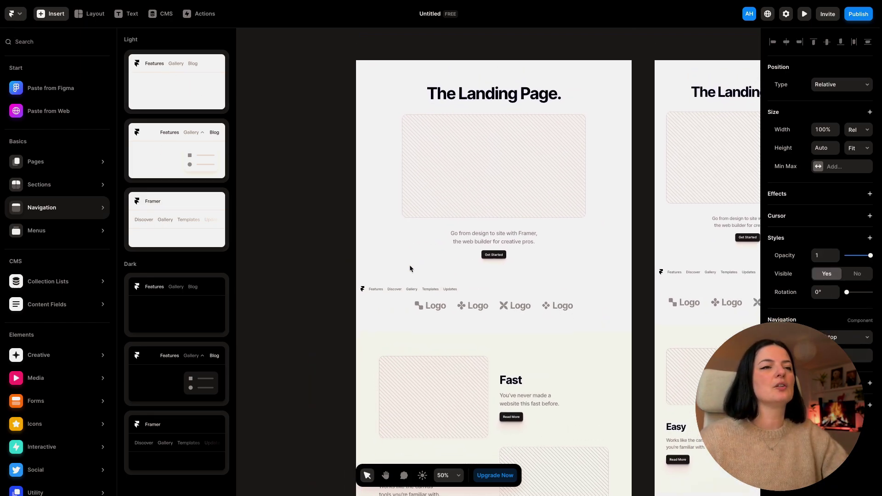
click(404, 390)
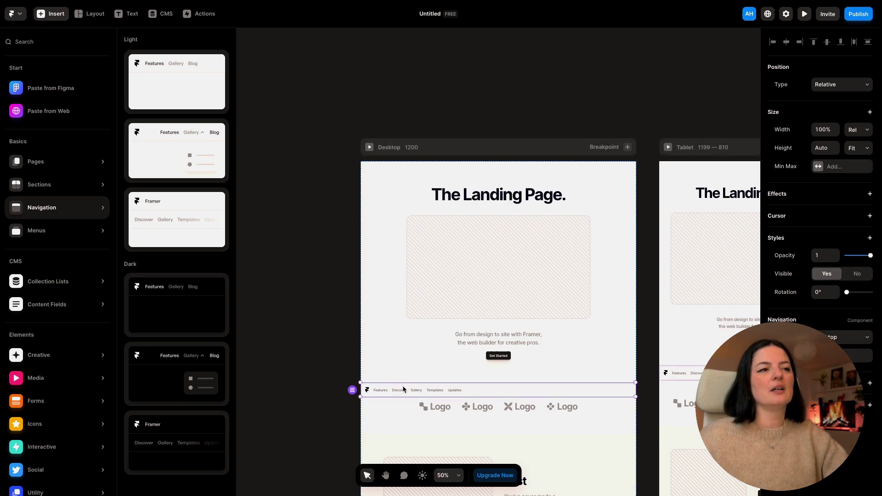
drag(403, 385, 403, 166)
click(310, 324)
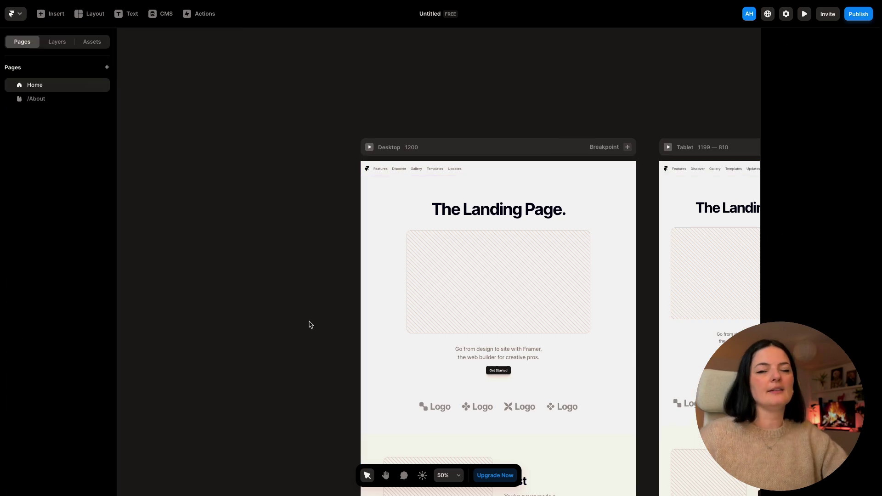
click(377, 173)
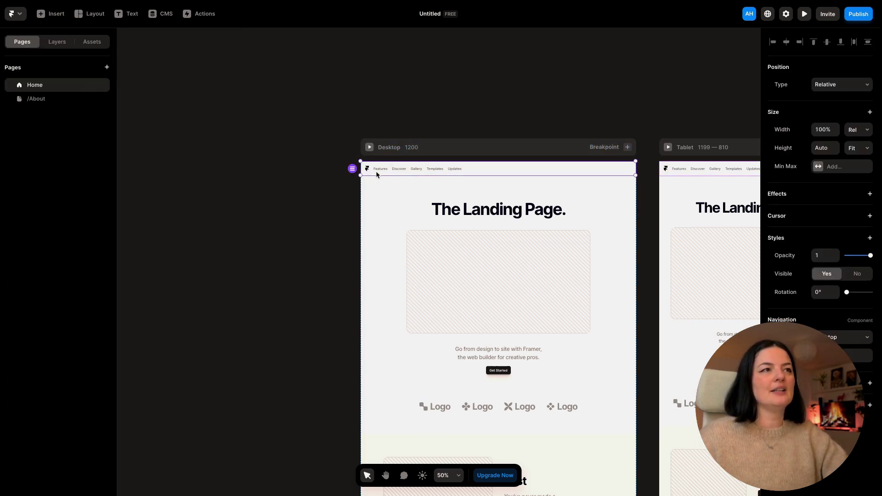
scroll(376, 172, up, 5)
scroll(376, 172, up, 2)
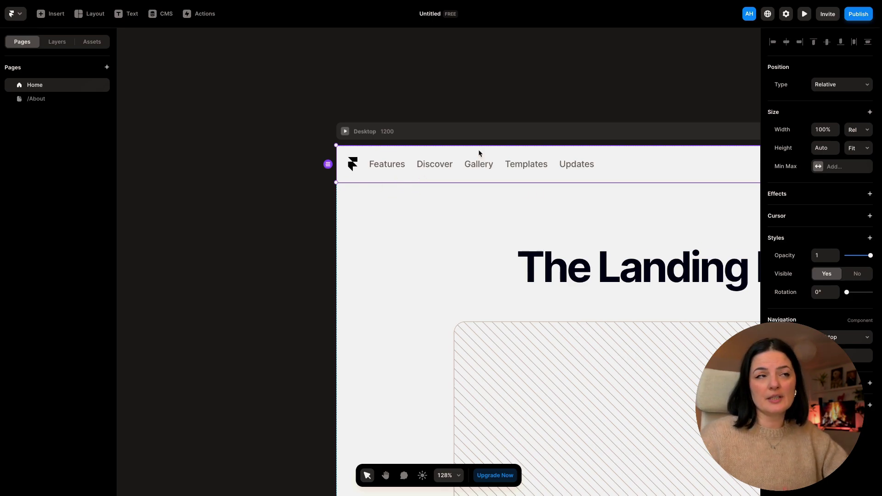
In the navigation component, change the Discover link text to Purple.
double_click(462, 177)
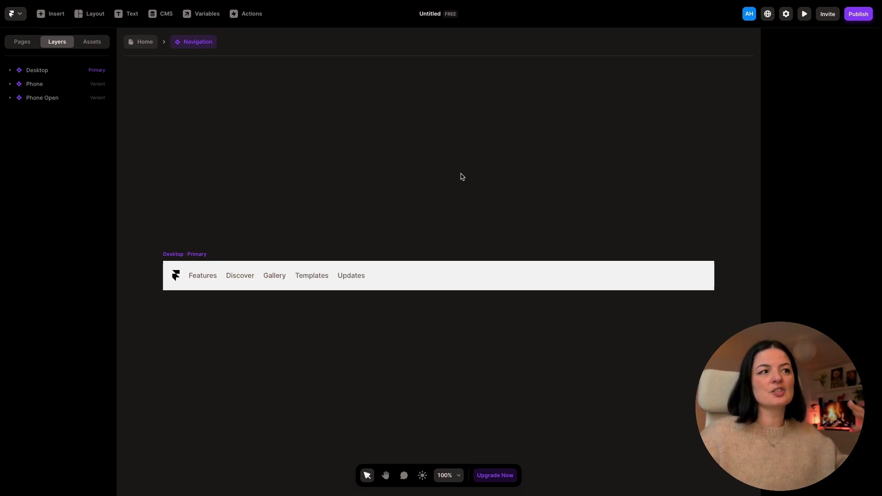
click(232, 279)
double_click(235, 276)
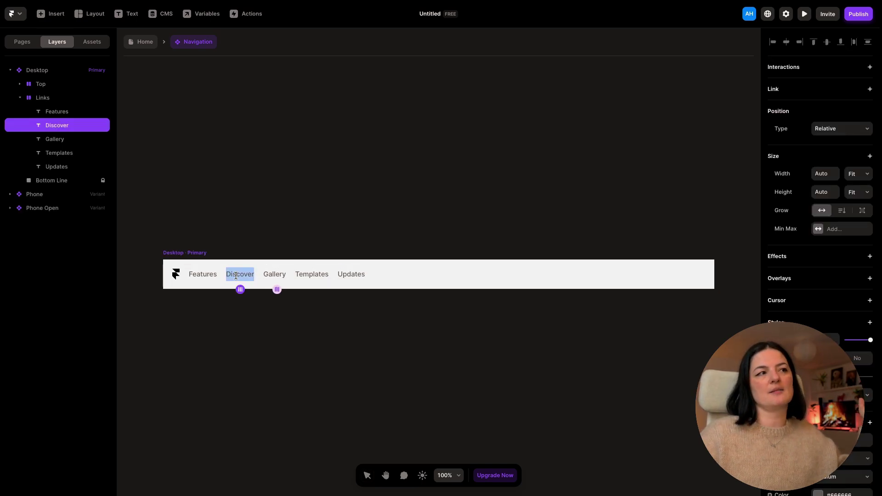
click(237, 277)
double_click(240, 278)
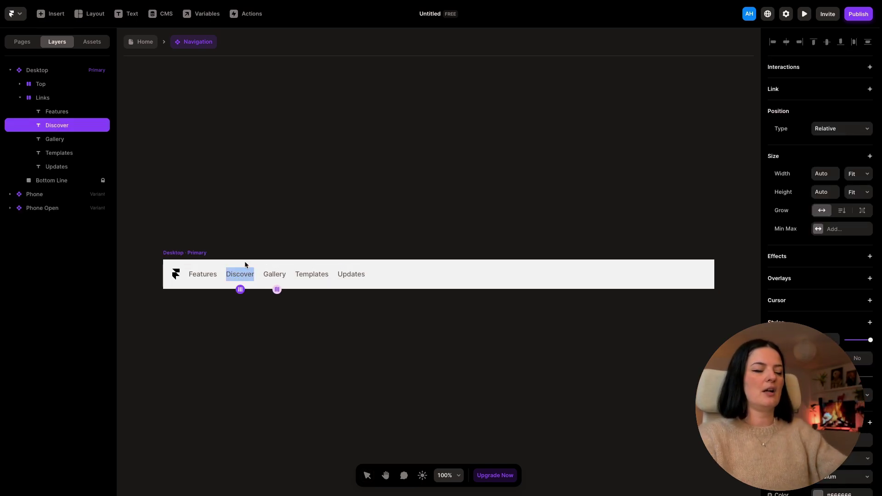
text(Purple)
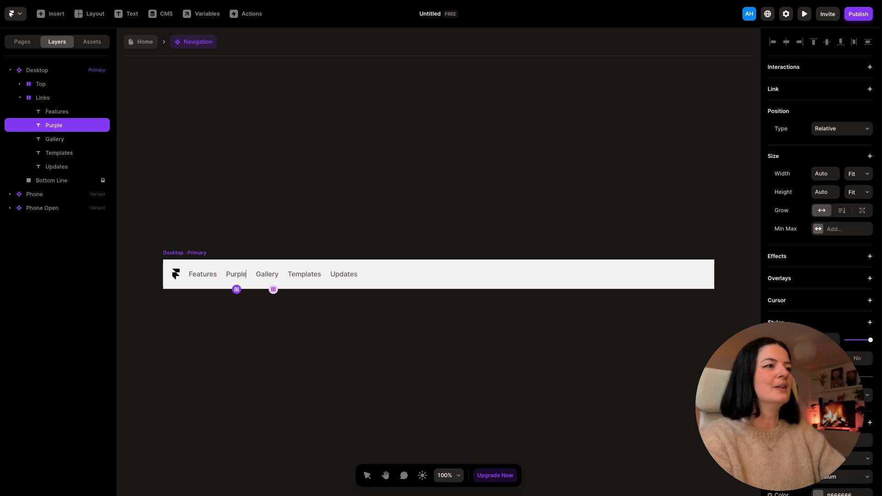
key(Escape)
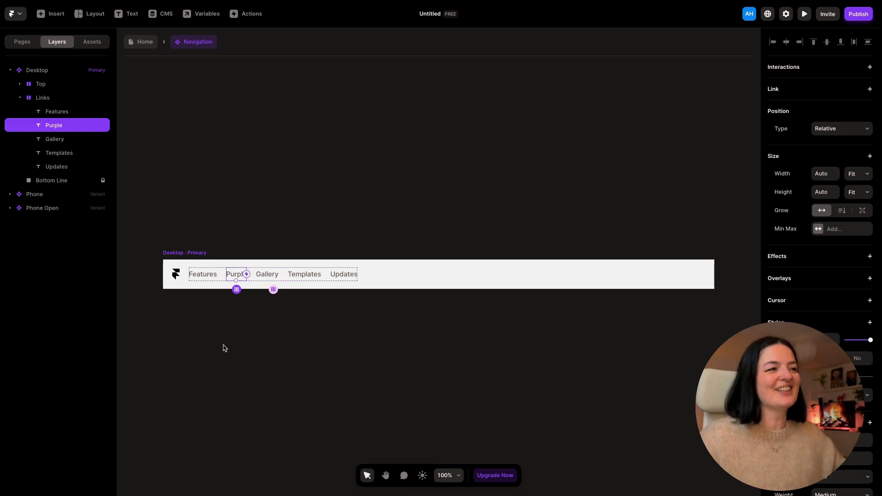
Leave the navigation component and go back to the Home page.
click(224, 348)
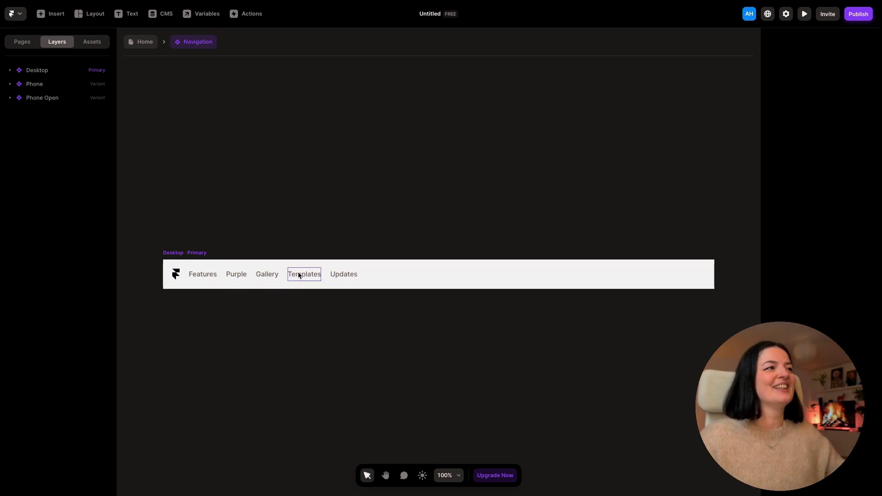
click(177, 275)
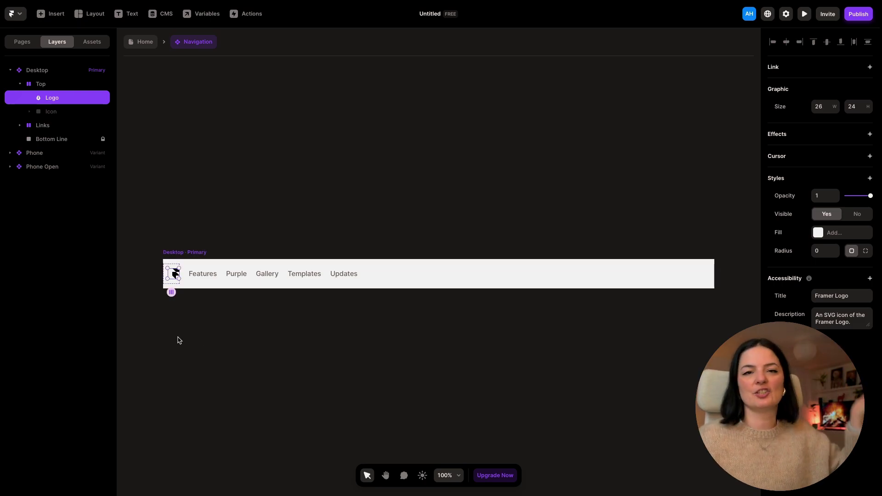
click(178, 341)
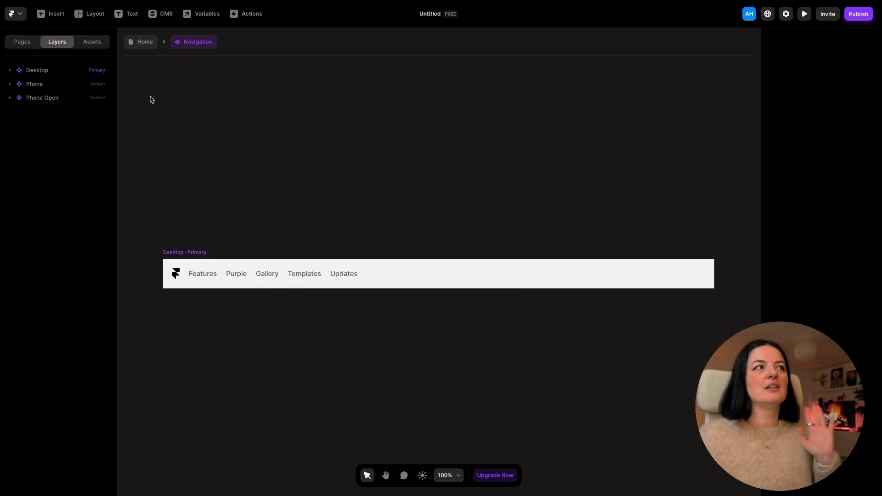
click(143, 43)
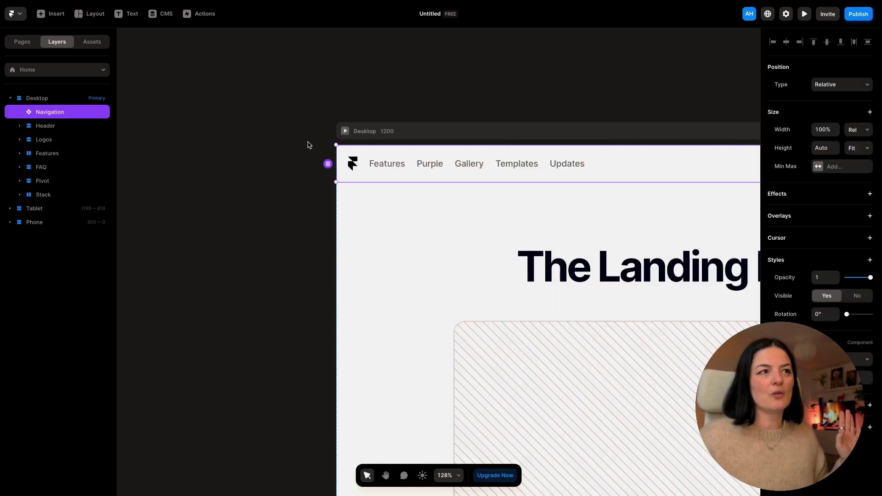
Fill the hero image placeholder with Frame 72 (1).png from the Downloads folder.
scroll(385, 227, down, 5)
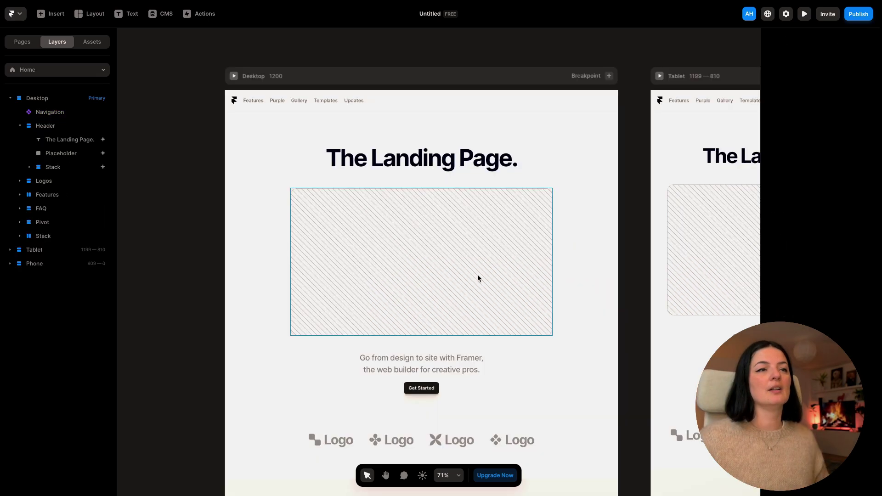
click(457, 264)
double_click(438, 265)
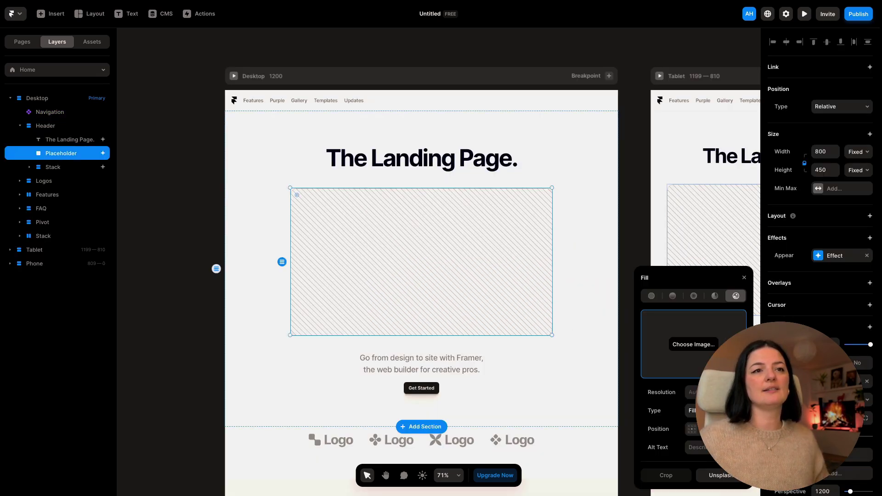
click(700, 350)
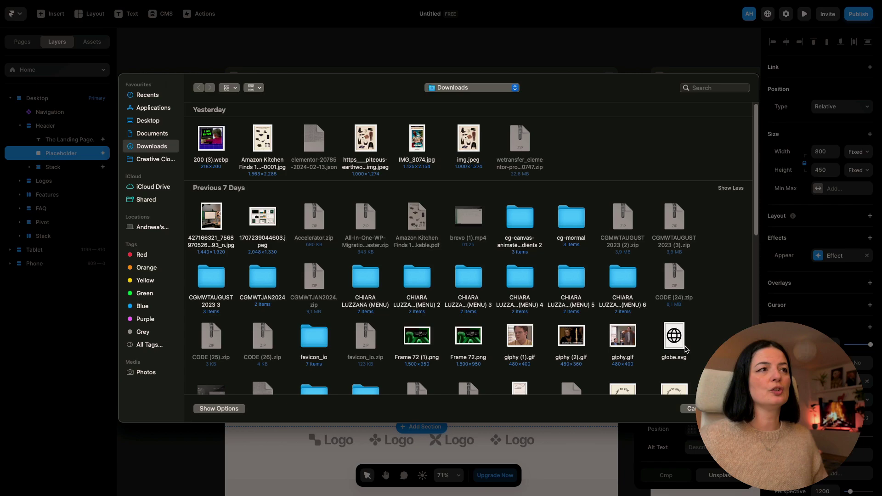
scroll(354, 234, down, 3)
scroll(363, 235, down, 5)
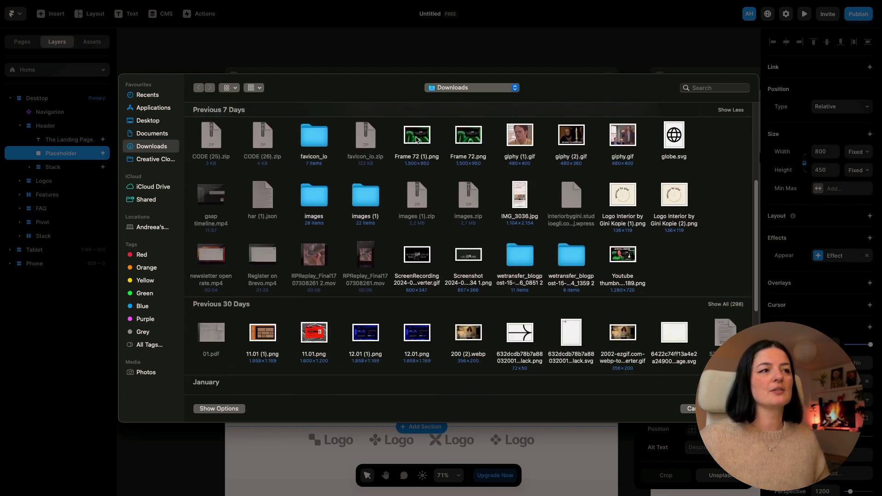
click(417, 140)
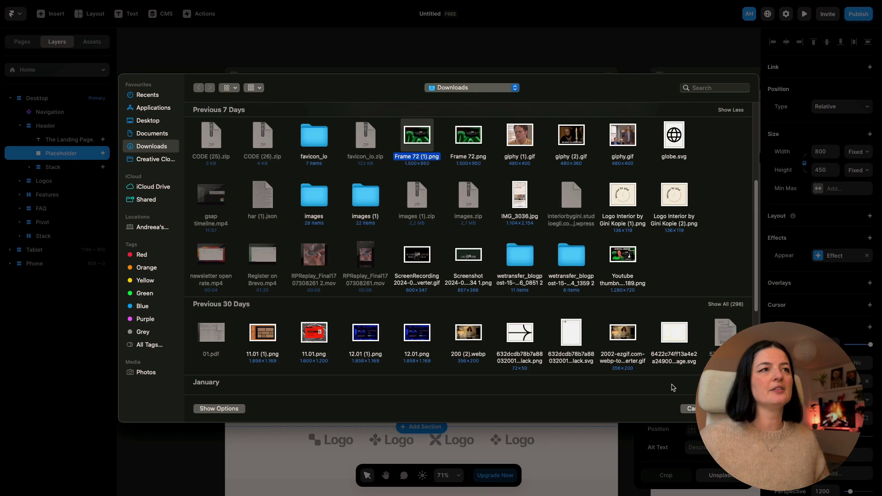
key(Return)
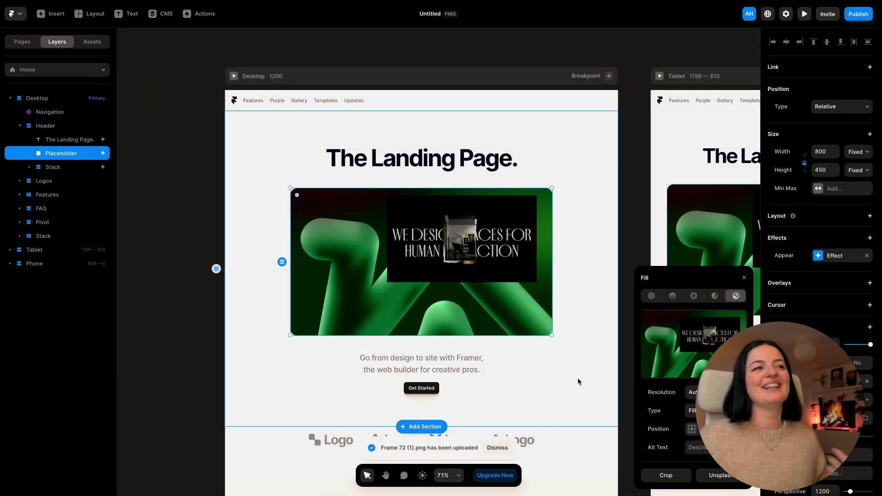
scroll(578, 380, down, 3)
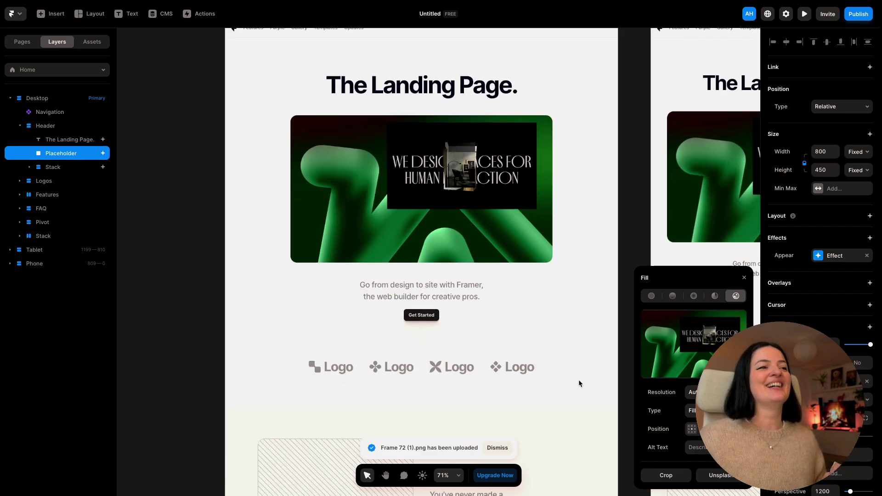
scroll(578, 379, down, 5)
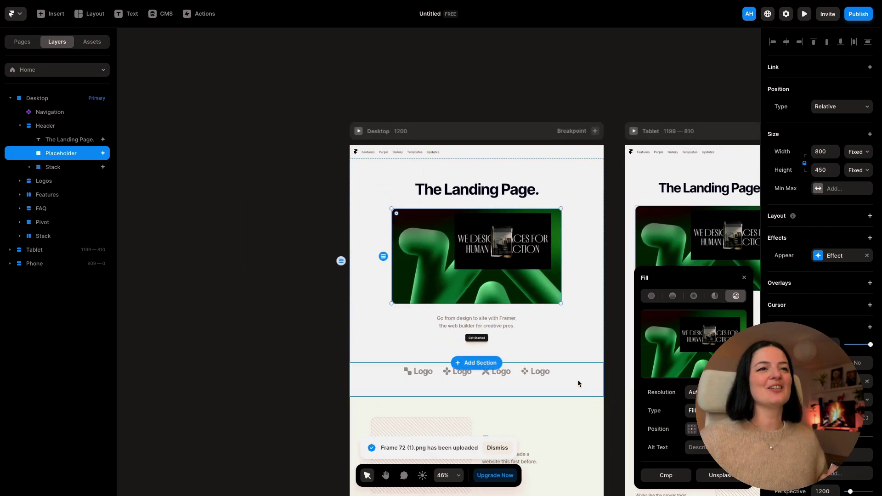
key(Escape)
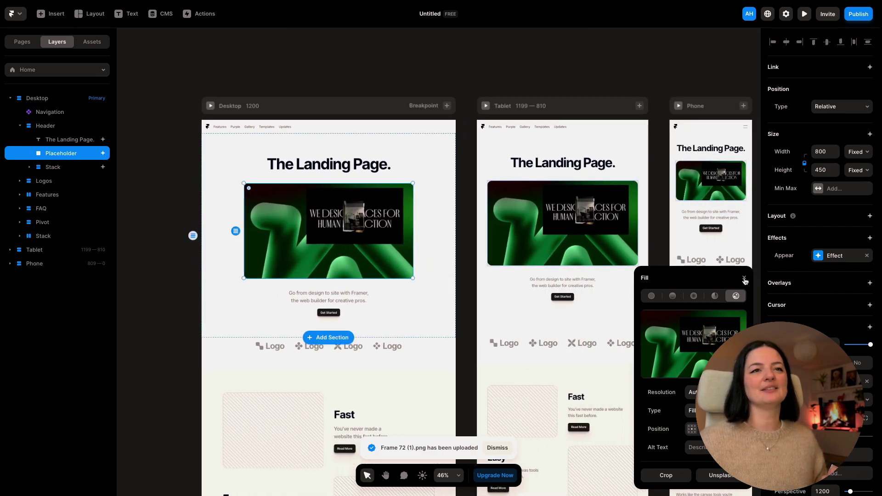
scroll(749, 298, down, 2)
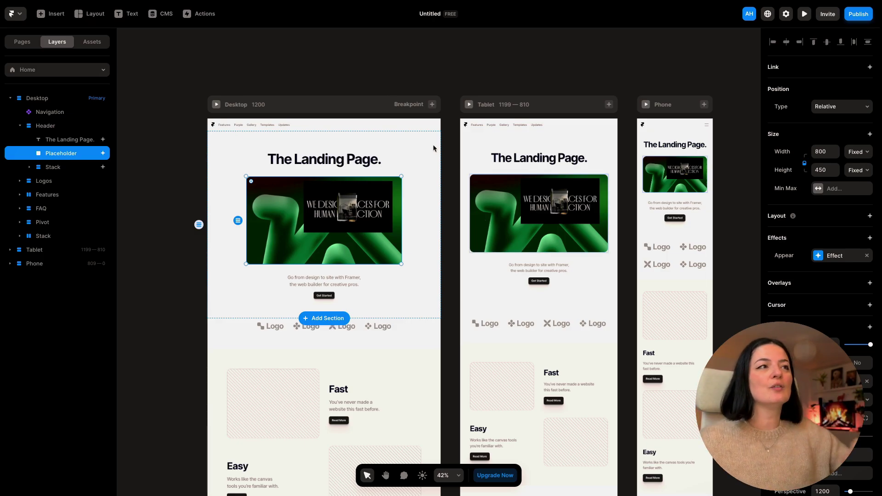
Select the heading 'The Landing Page.' to show its Text properties.
click(361, 164)
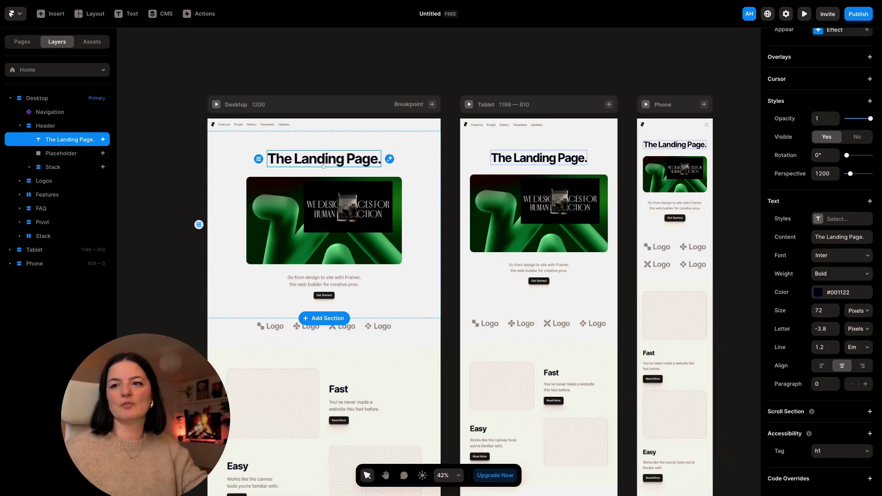
Change the hero heading text to 'My first landing page in Framer'.
click(828, 238)
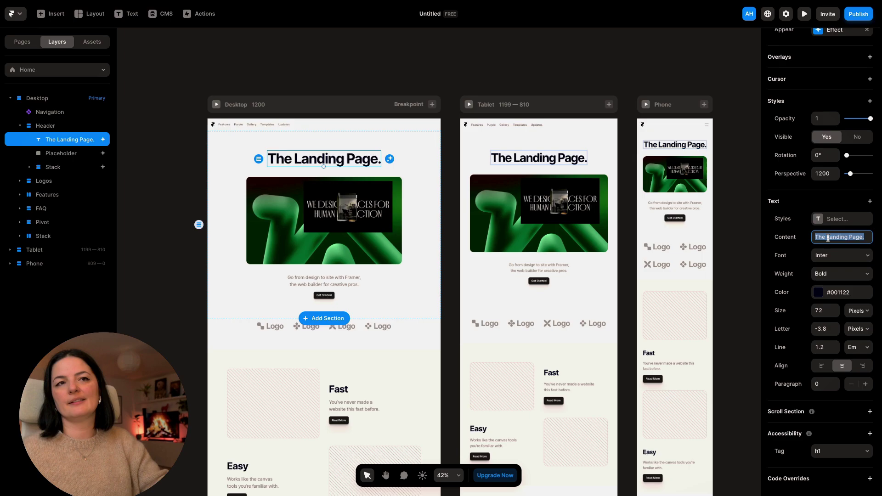
text(My)
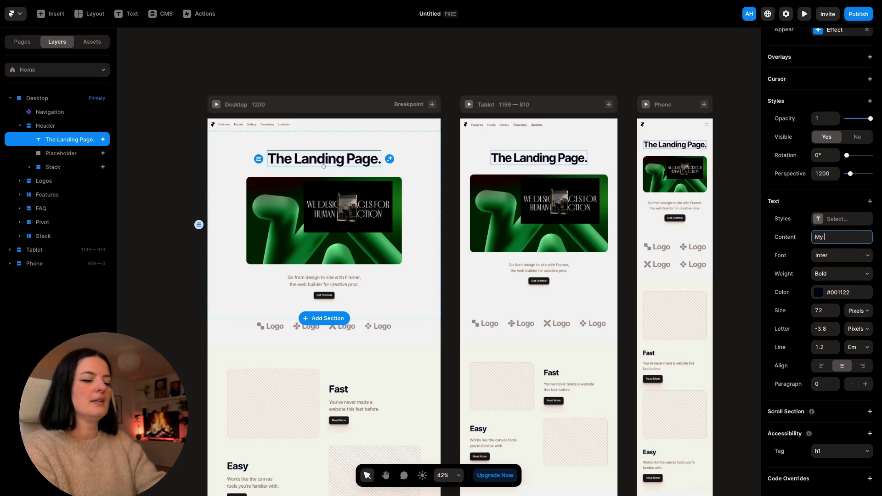
text( first land)
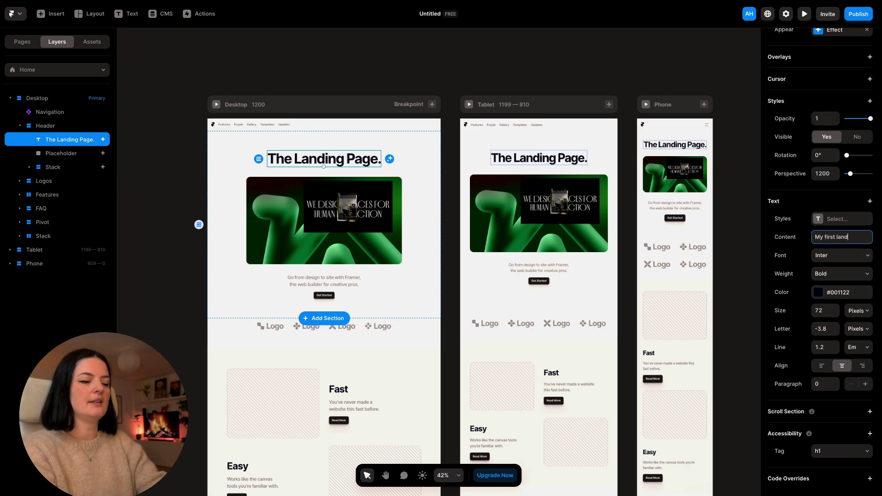
text(ing page in F)
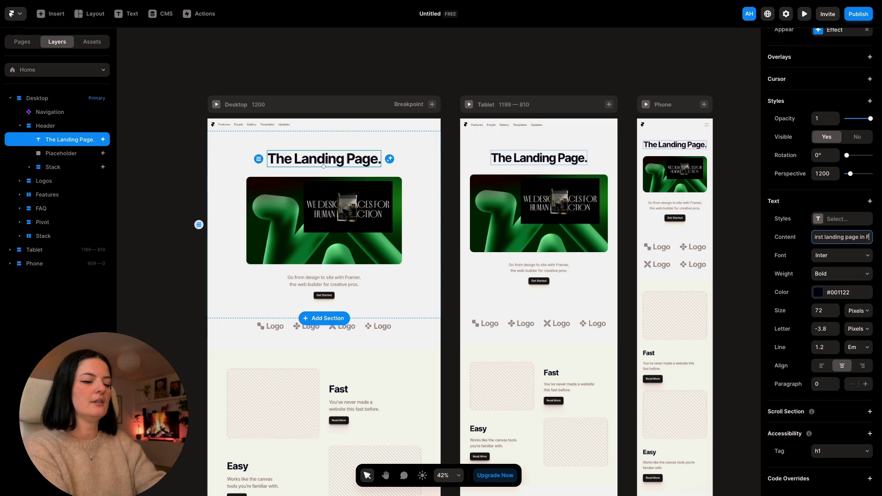
text(ramer)
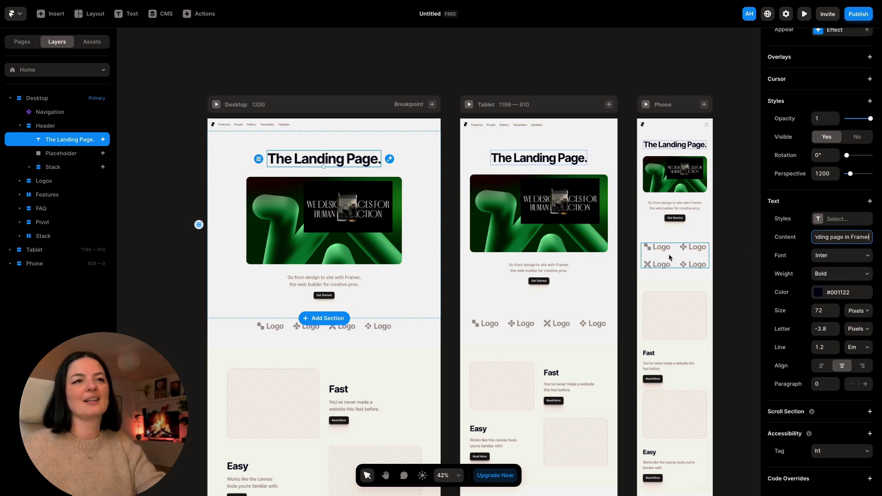
click(407, 249)
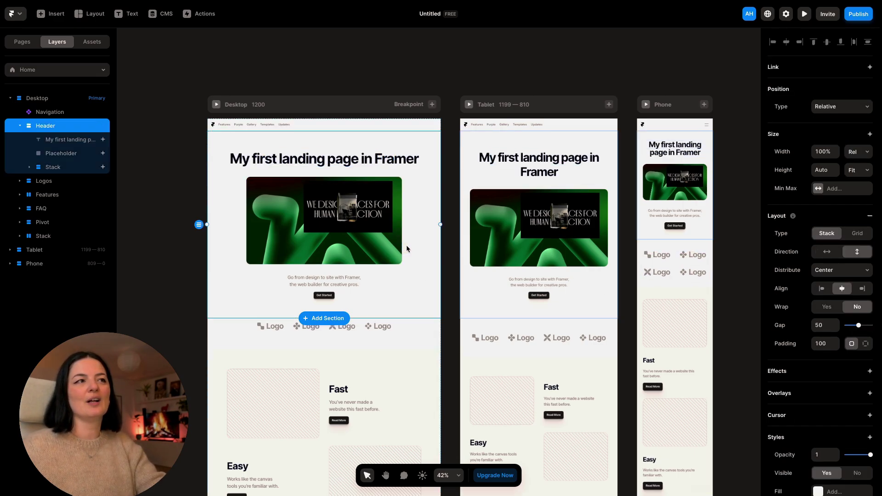
Generate several AI rewrites of the heading, such as 'Foremost layout for Framer's main site'.
click(358, 161)
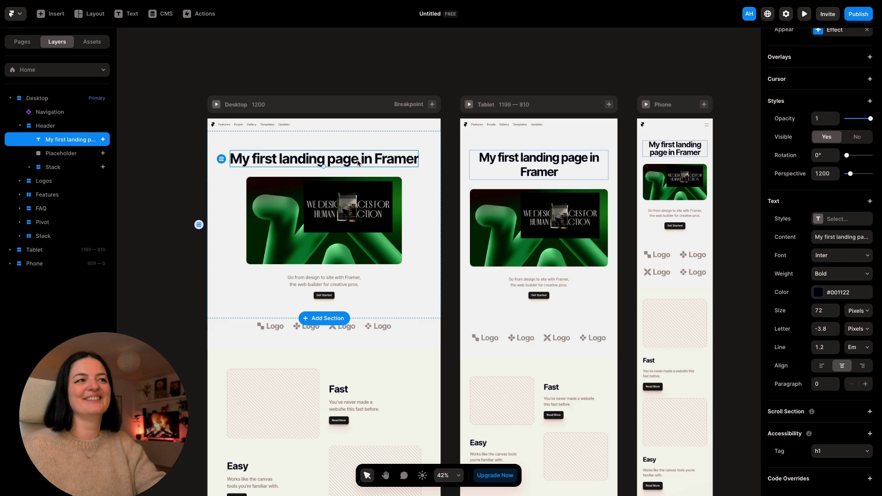
click(419, 179)
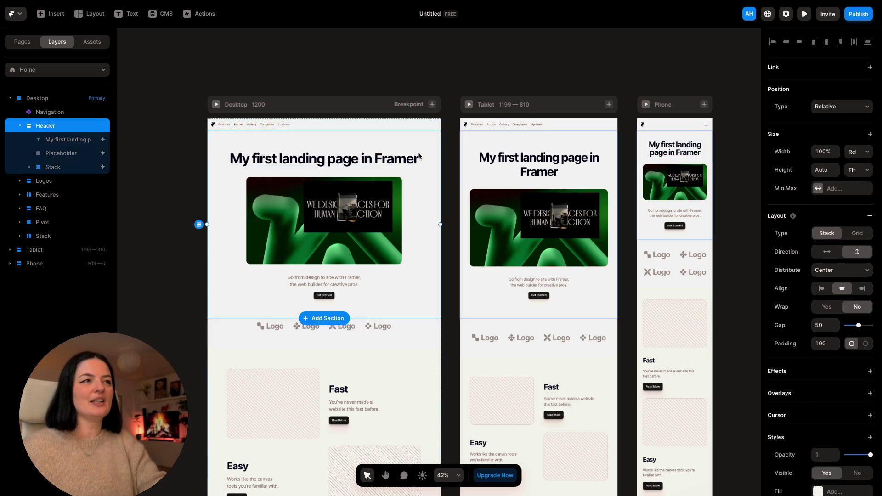
click(418, 157)
scroll(415, 159, up, 4)
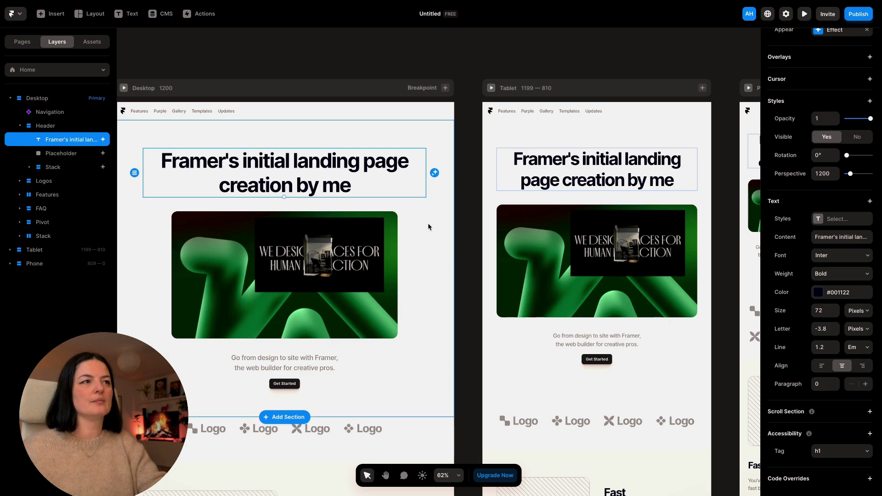
click(434, 174)
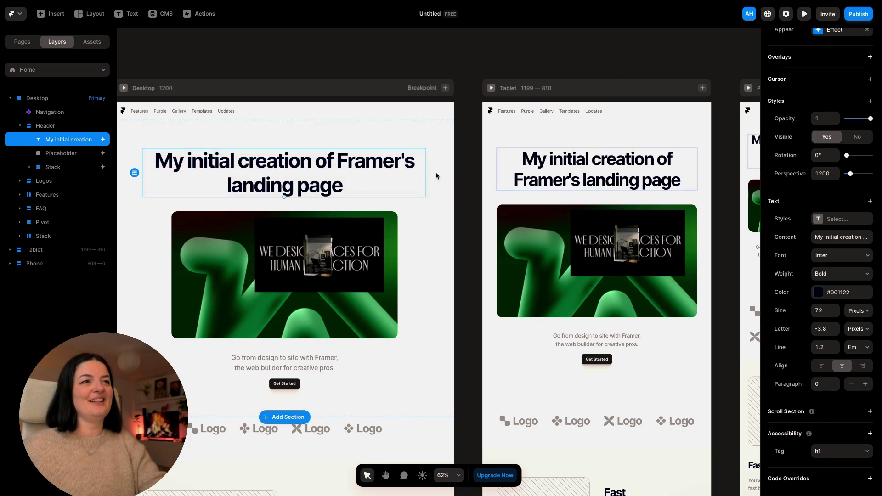
click(432, 182)
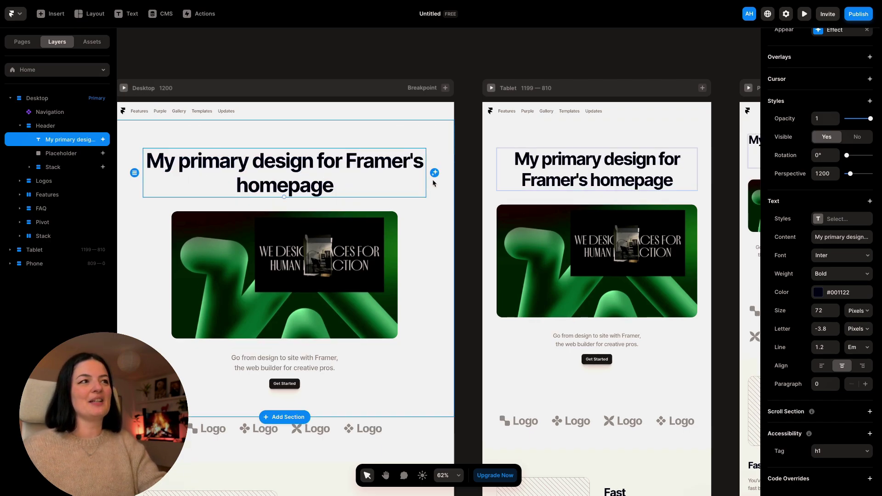
click(433, 177)
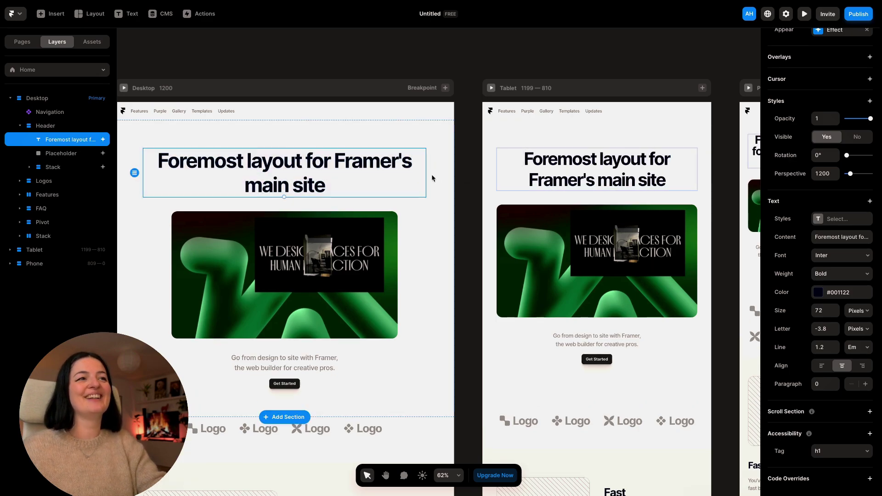
click(433, 175)
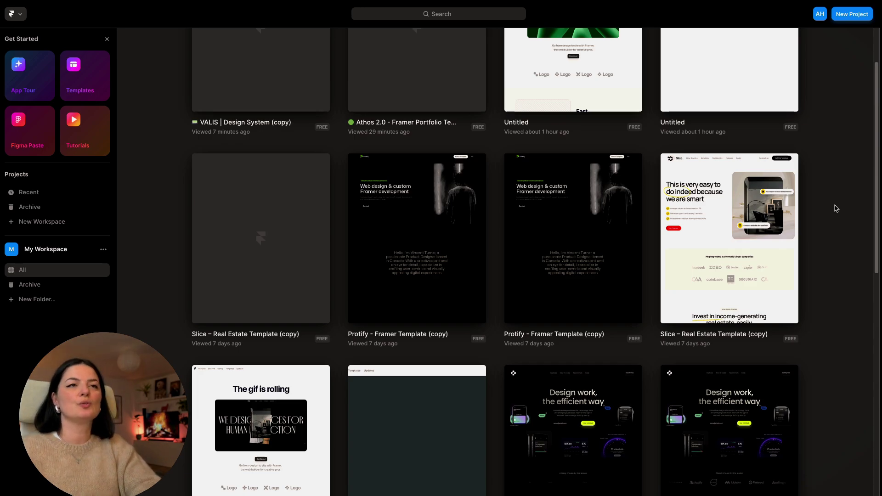
Scroll the dashboard's project grid in My Workspace.
scroll(468, 62, down, 1)
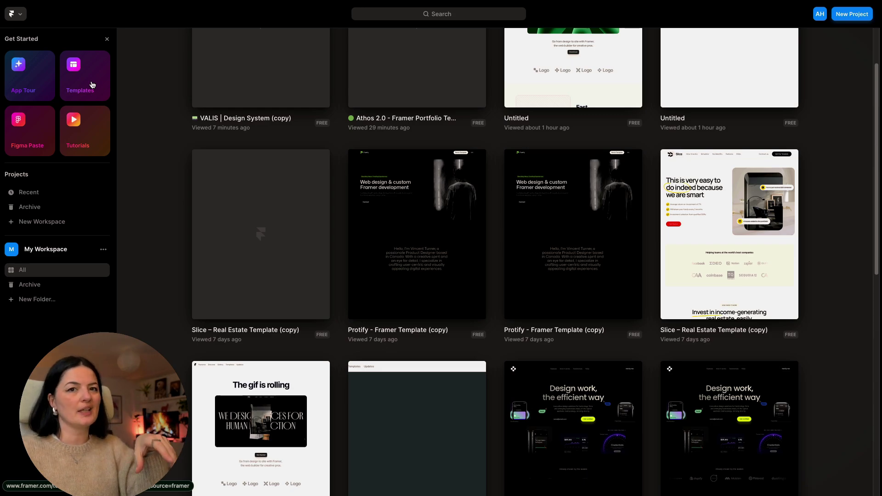
Browse all featured website templates filtered to the Free category.
click(93, 85)
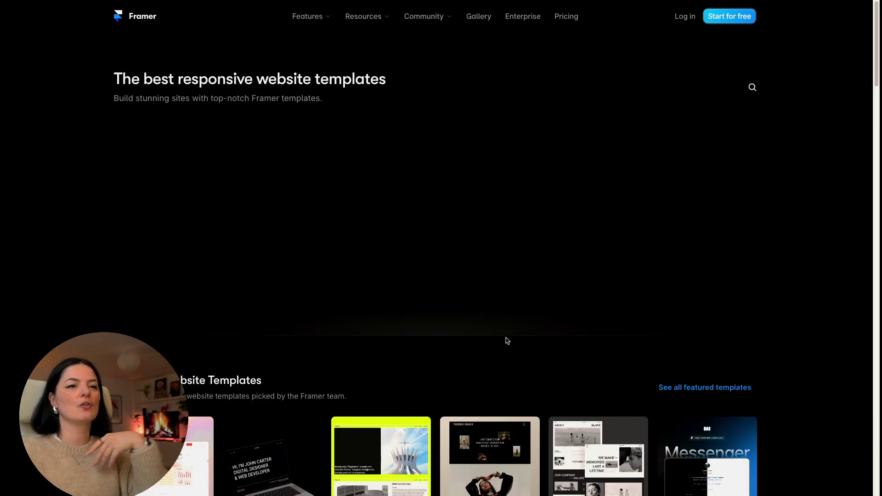
scroll(780, 400, down, 2)
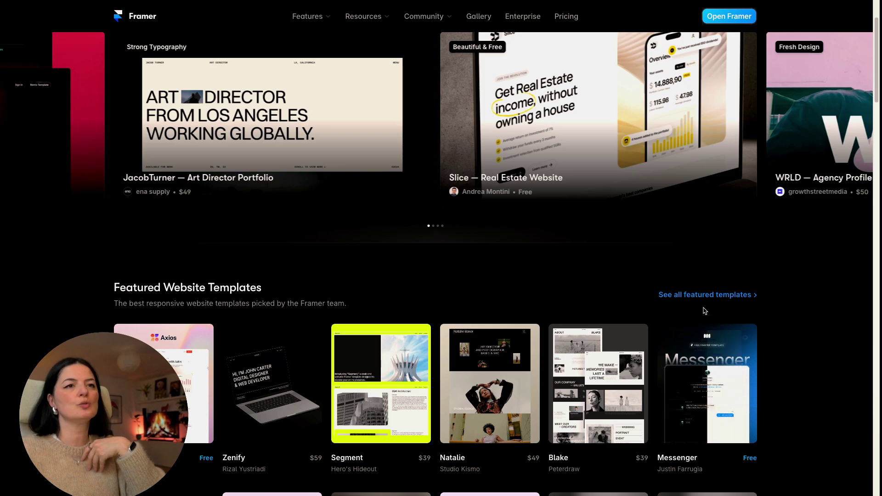
click(702, 299)
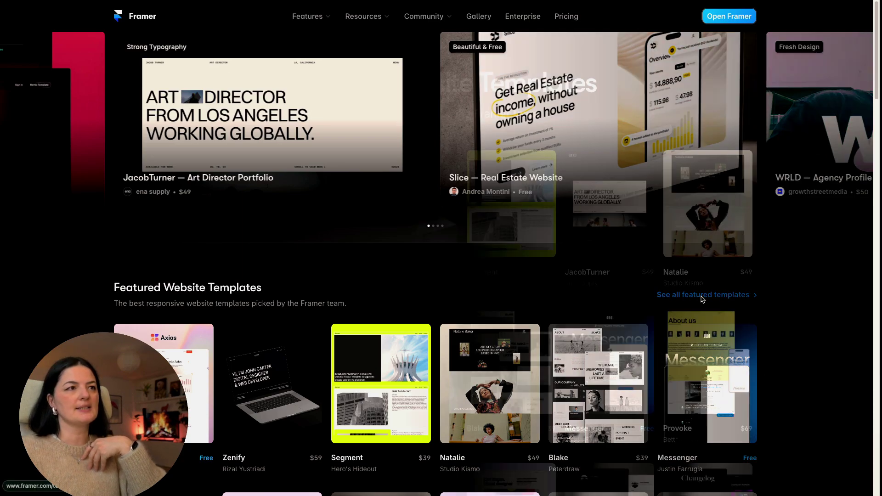
scroll(193, 257, down, 5)
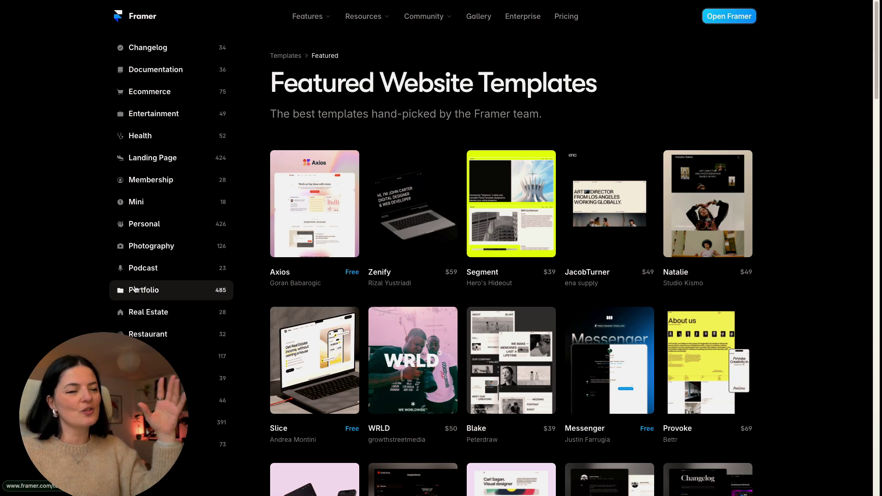
scroll(134, 288, up, 5)
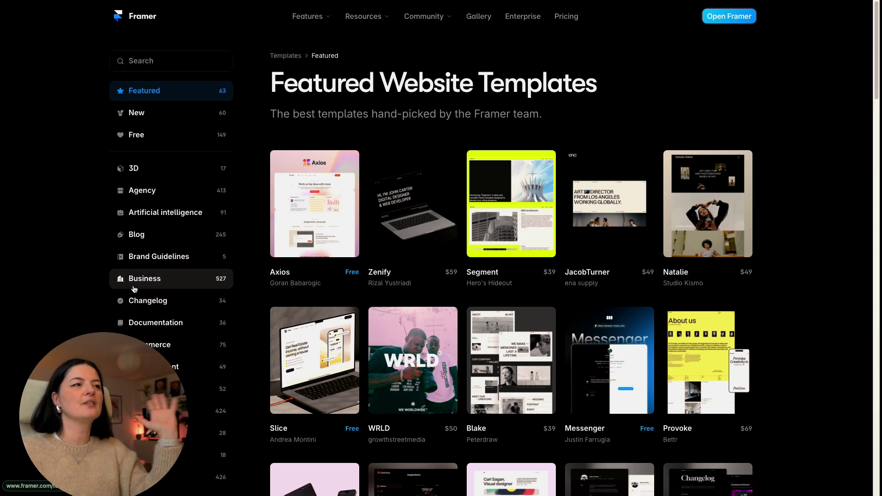
click(143, 144)
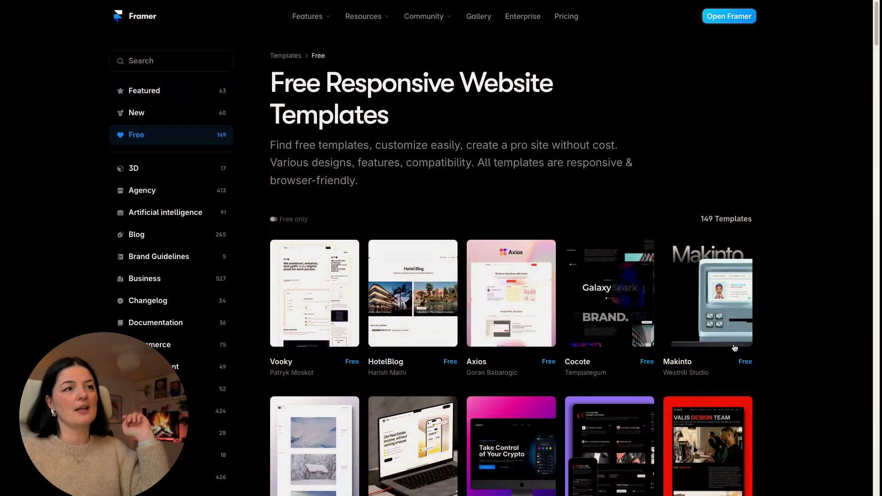
Open the Propellent — Software Startup Website template and use it for free.
scroll(789, 388, down, 5)
scroll(791, 391, down, 10)
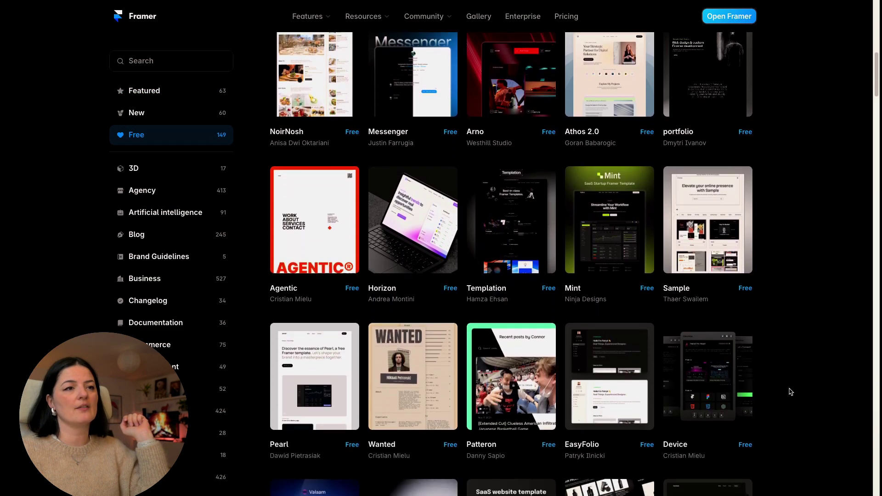
scroll(791, 392, down, 8)
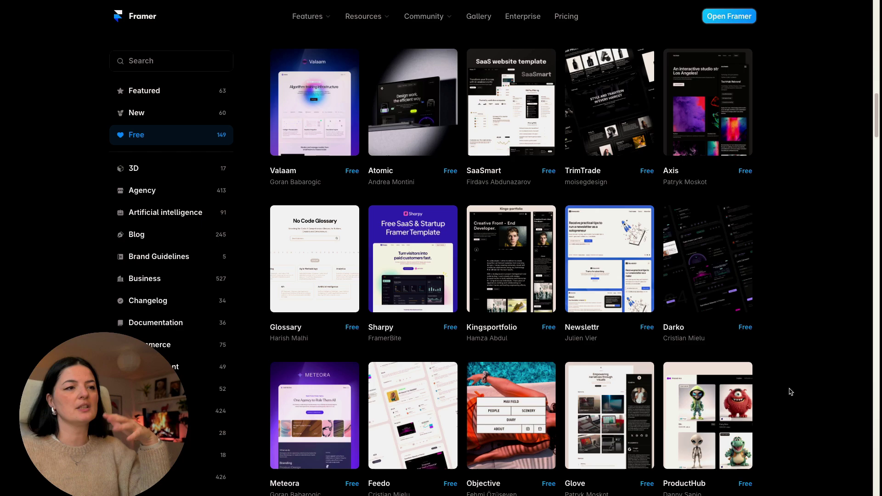
scroll(790, 393, down, 1)
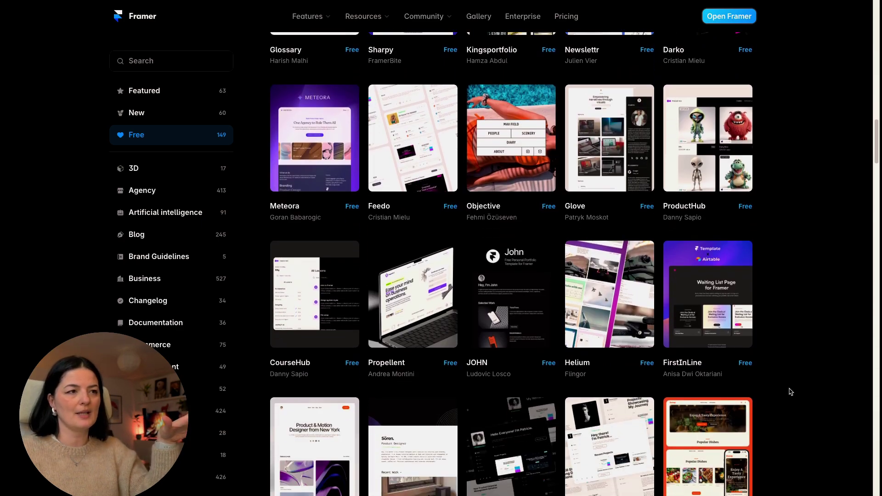
click(421, 310)
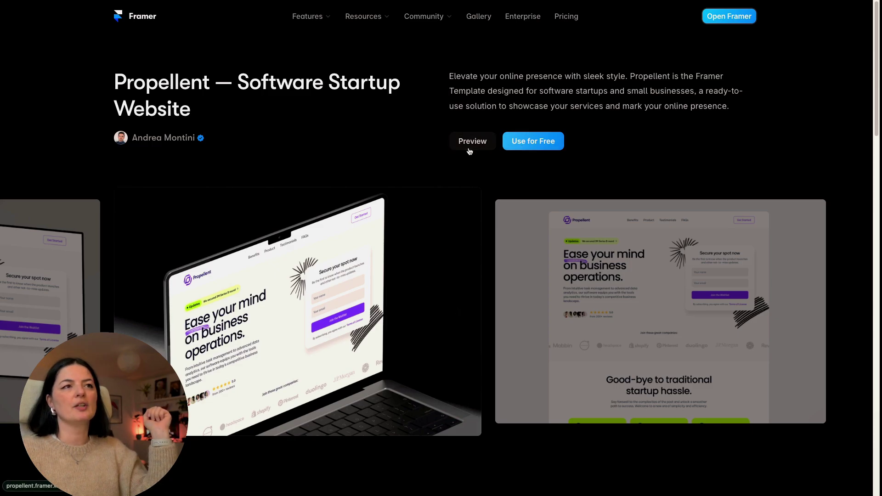
click(534, 148)
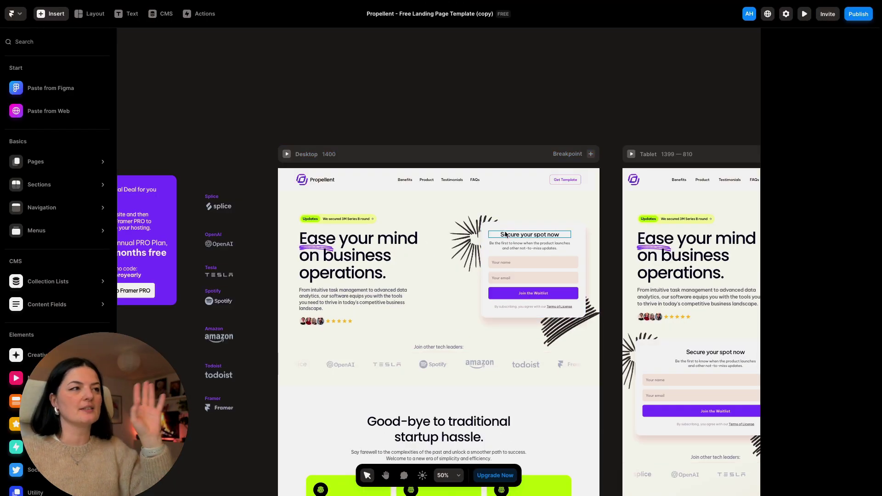
Select the logo ticker to inspect its 8 items, 100% speed and 80 gap.
click(402, 380)
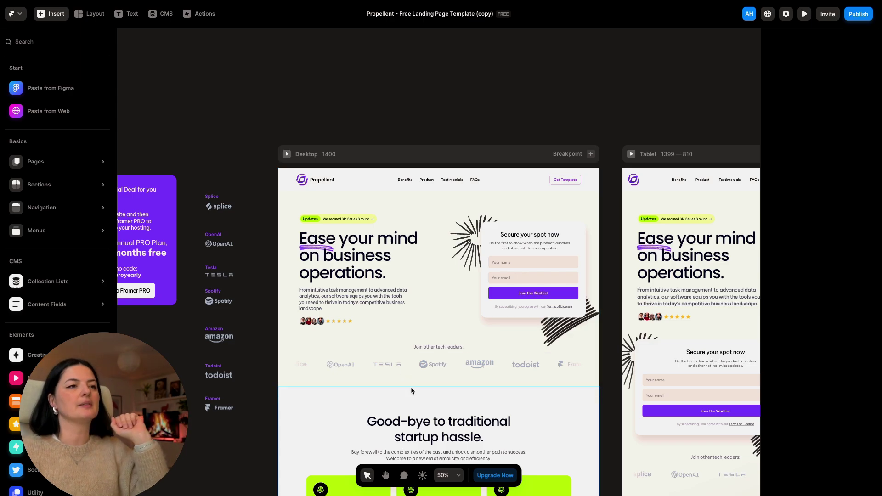
scroll(439, 287, right, 3)
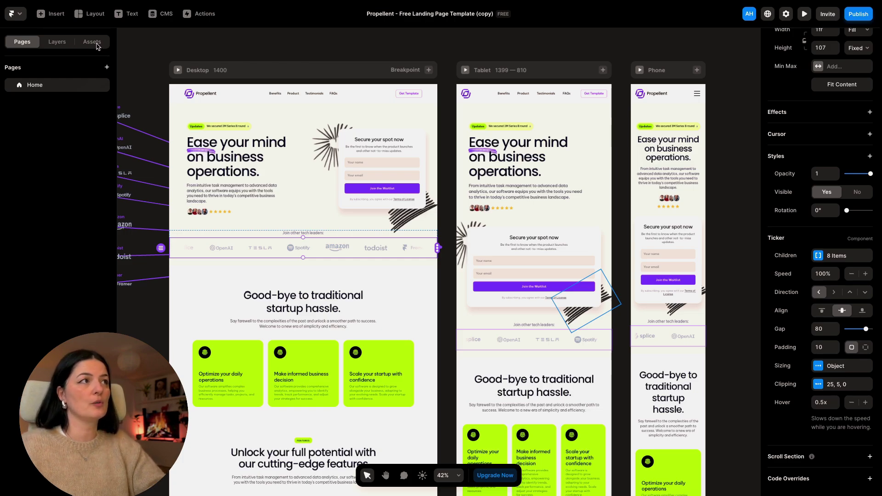
Browse the amazon, Button, FAQ Row, Framer, Spotify, Splice and Section Badge components, then return Home.
click(93, 43)
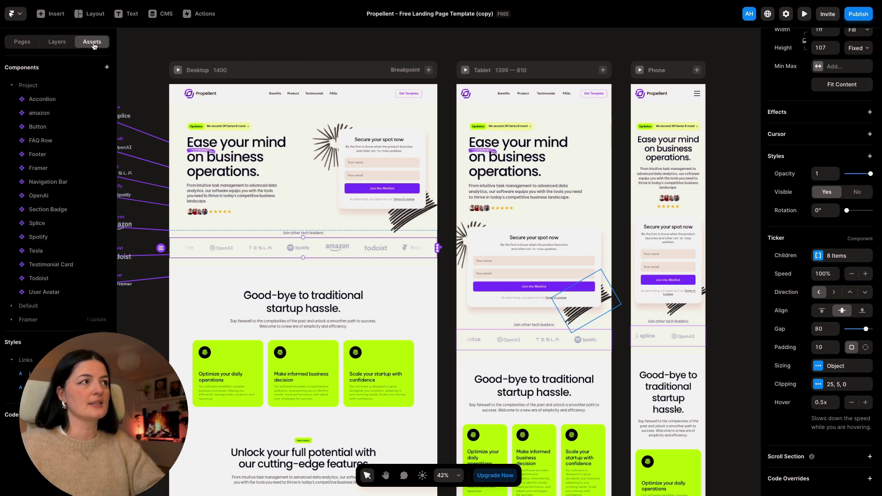
click(36, 114)
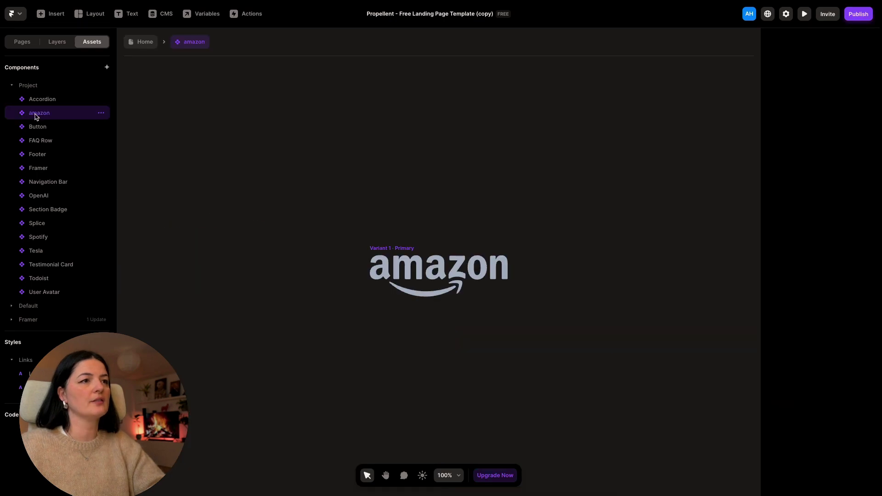
click(36, 128)
click(35, 140)
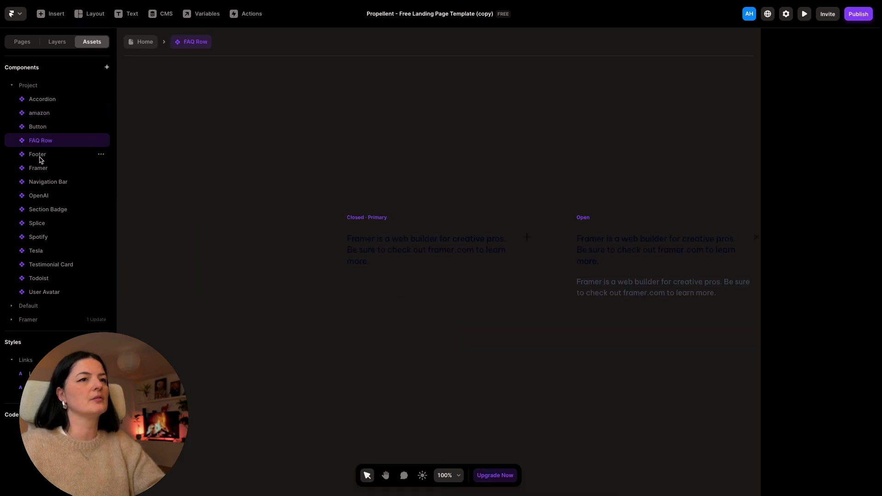
click(37, 168)
click(38, 237)
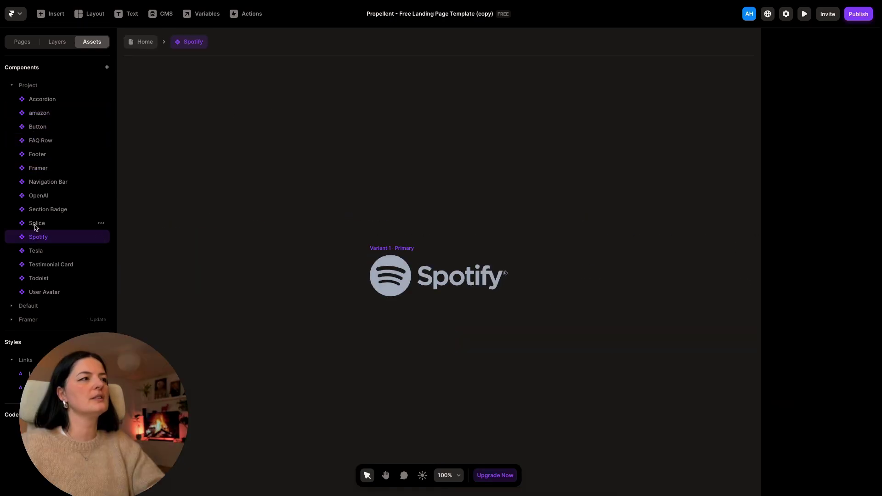
click(36, 224)
click(39, 213)
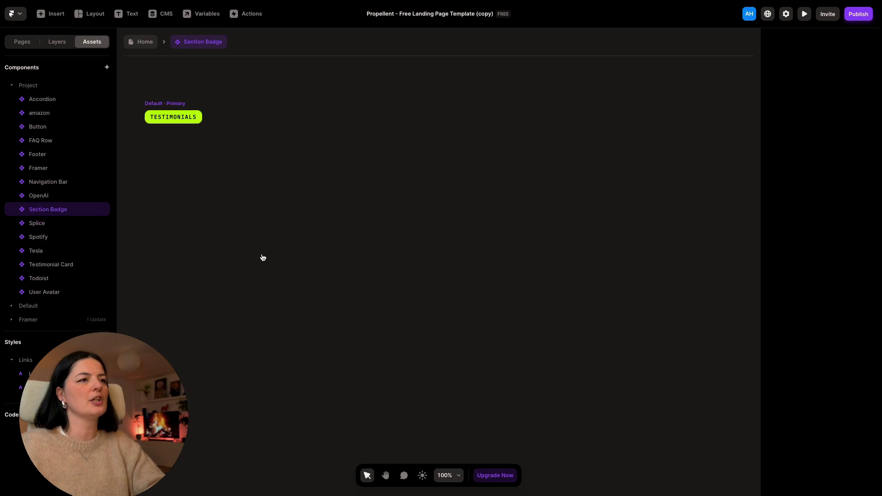
click(45, 223)
click(455, 278)
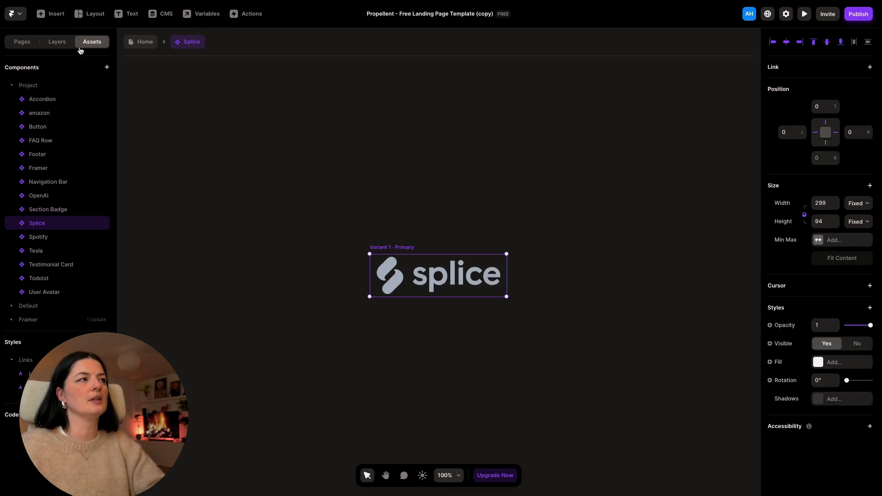
click(20, 45)
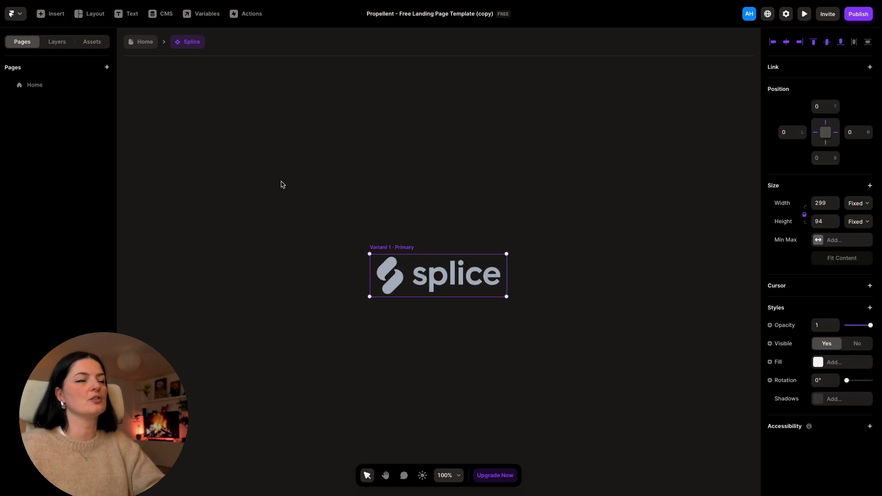
click(144, 44)
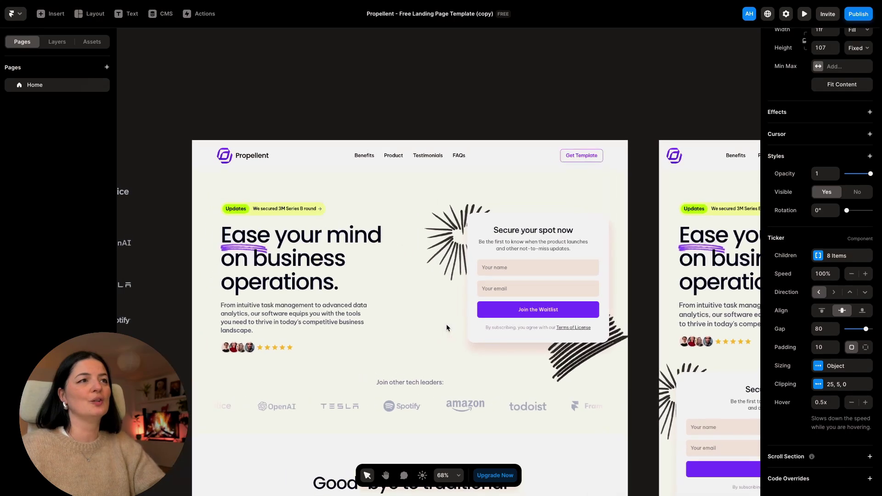
Select the hero headline, briefly entering and leaving in-place text editing.
click(299, 259)
double_click(299, 258)
click(379, 287)
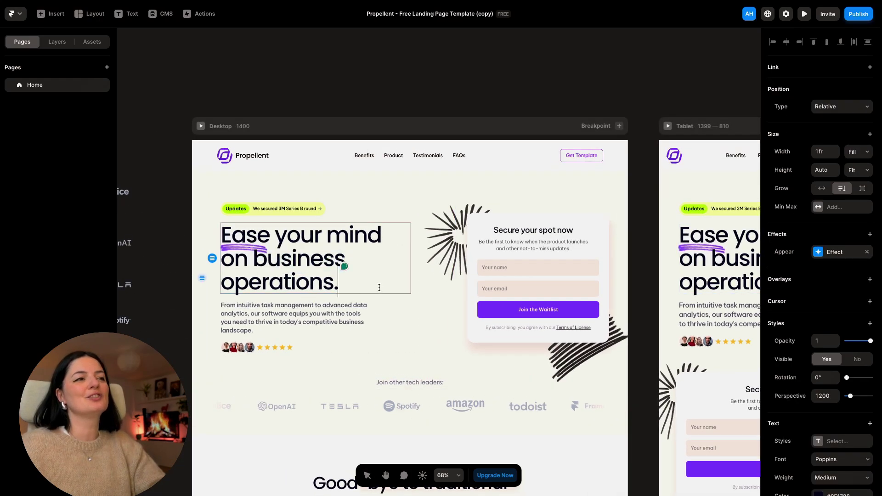
key(Escape)
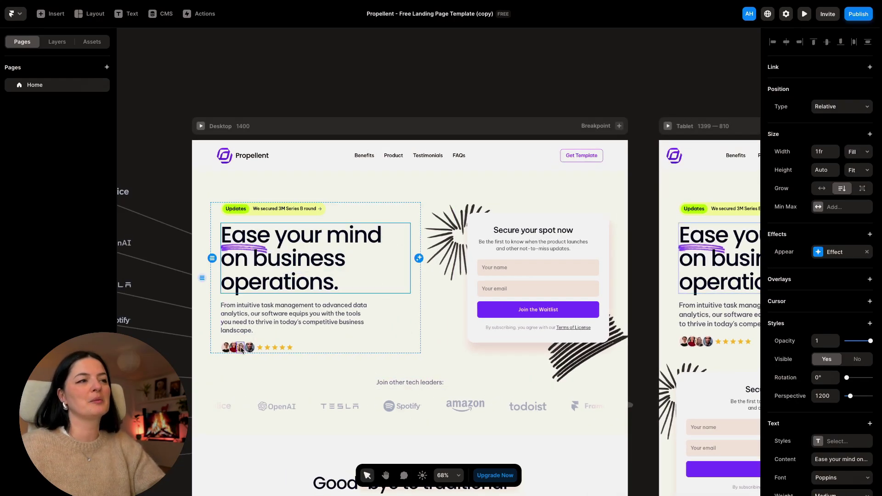
scroll(235, 350, up, 10)
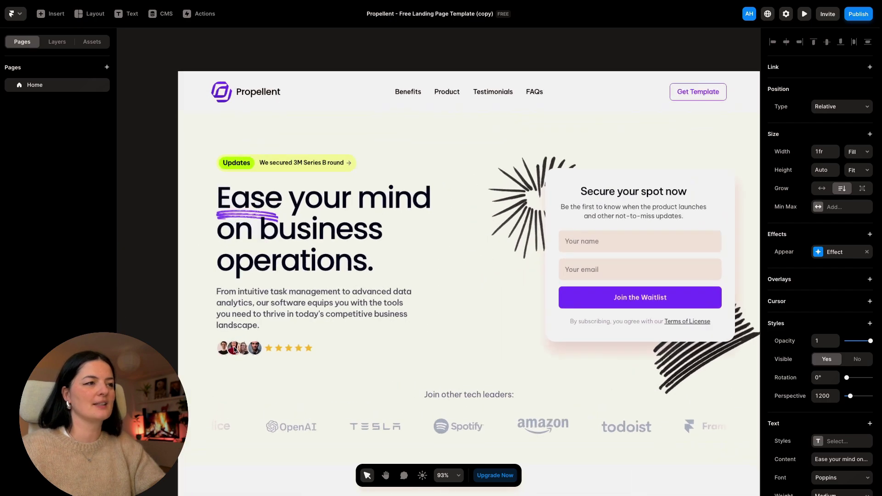
scroll(245, 346, down, 3)
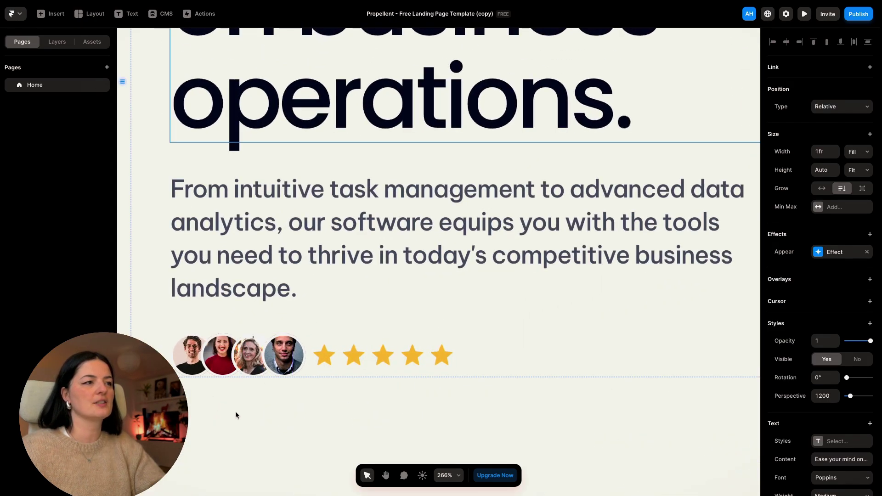
scroll(235, 411, down, 5)
scroll(235, 412, down, 3)
scroll(235, 412, down, 10)
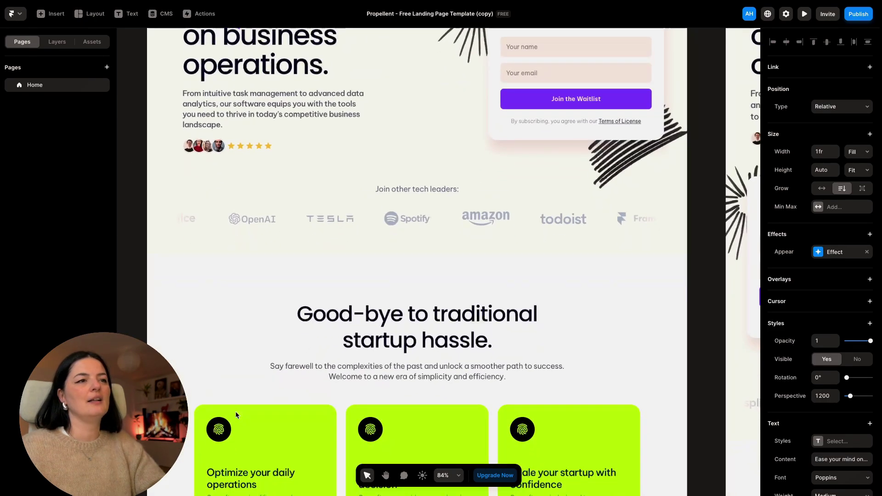
scroll(235, 415, down, 3)
scroll(236, 415, up, 7)
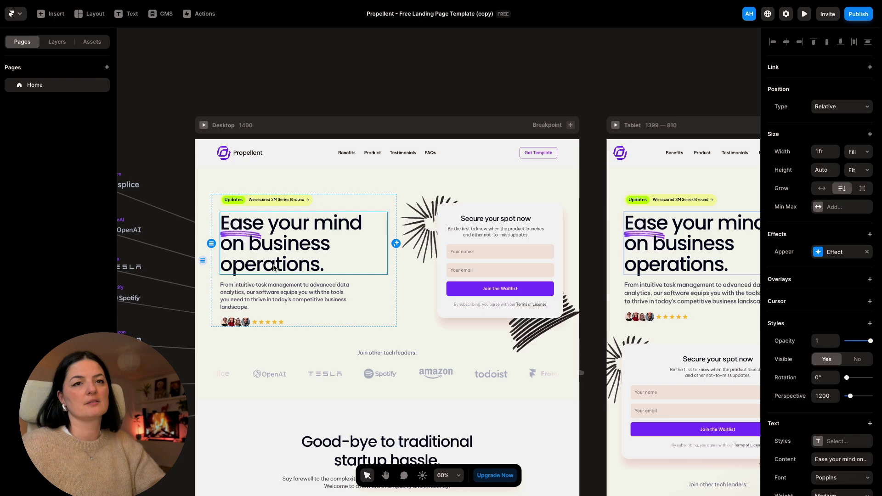
scroll(789, 424, down, 1)
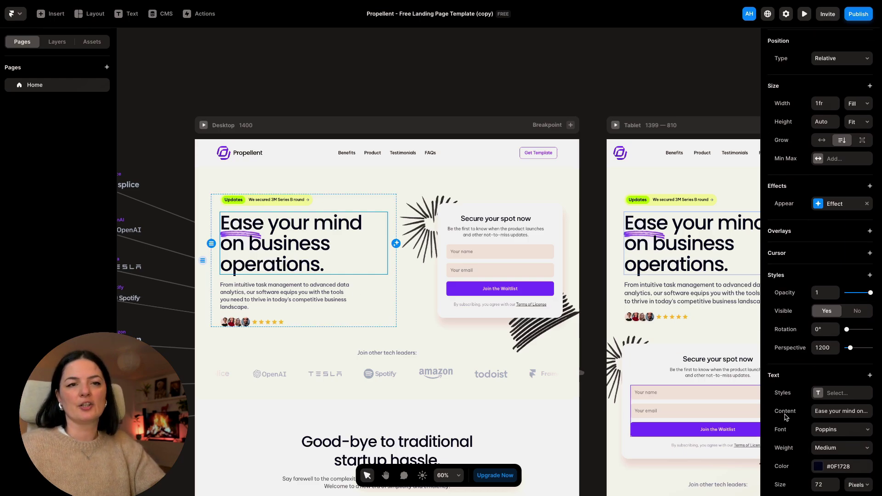
Replace the headline with 'I'm showing you how to change the text heading in Framer'.
click(829, 412)
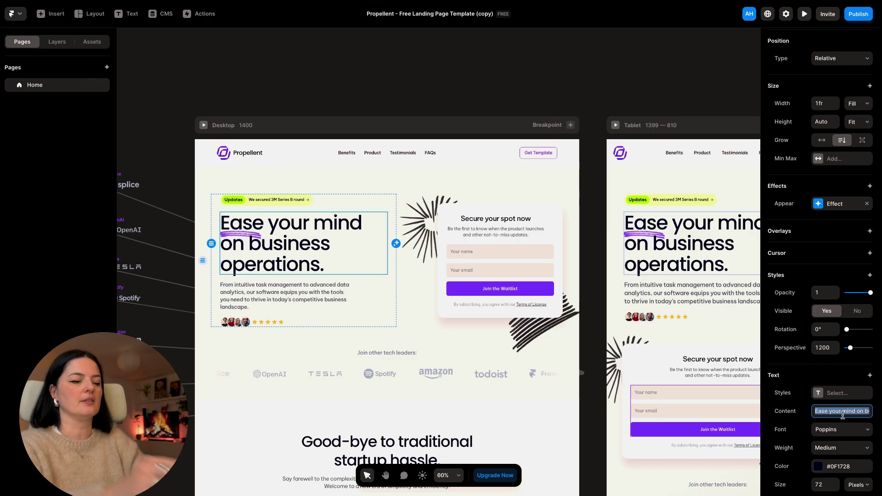
key(BackSpace)
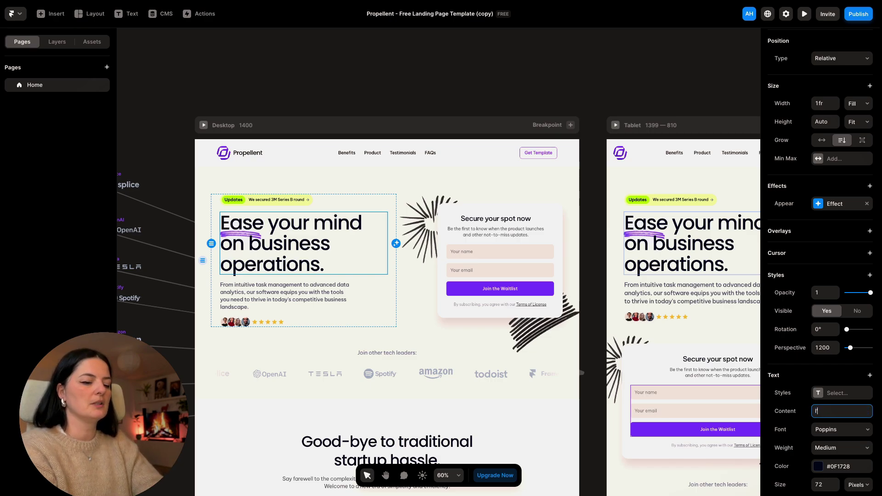
text(I'm showing you how to change the)
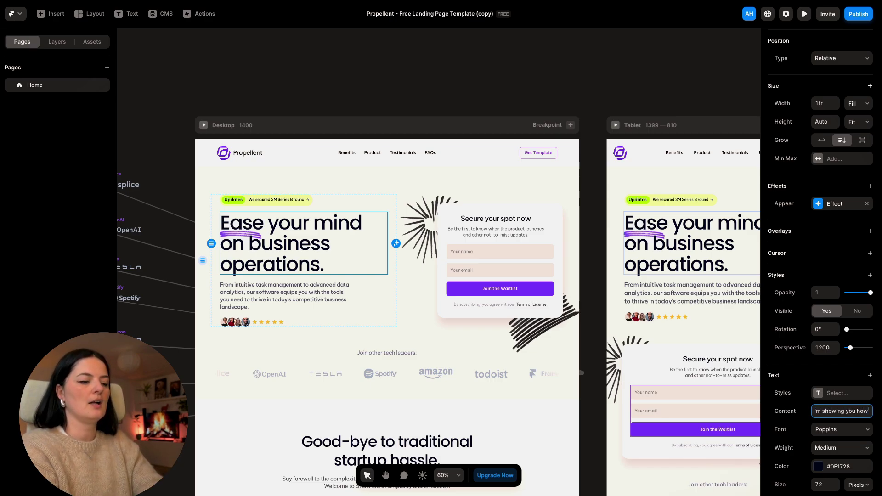
text( tex)
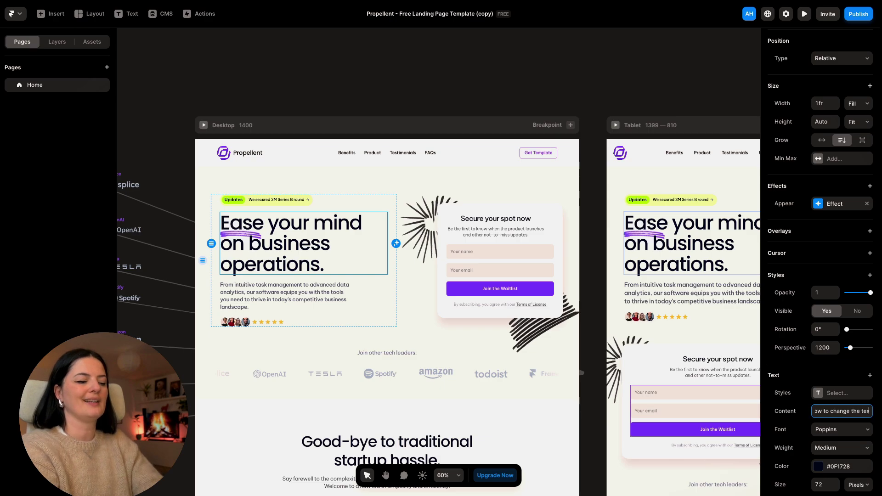
text(t heading in Framer)
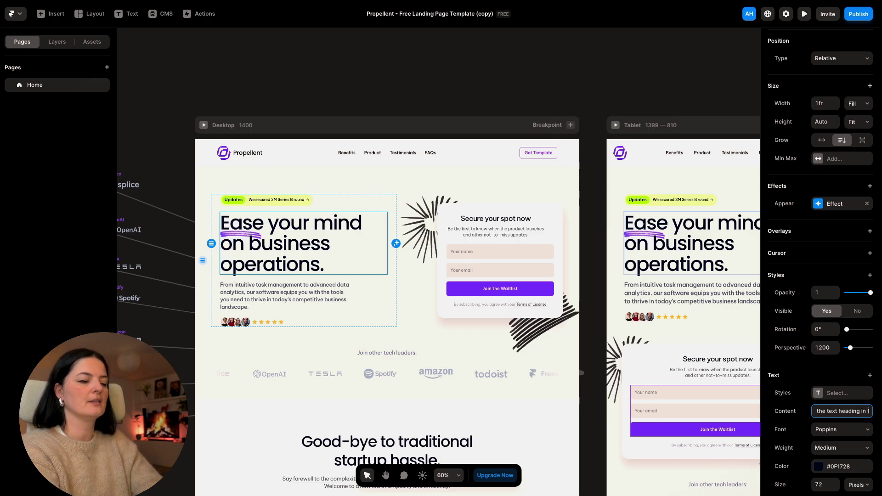
click(459, 345)
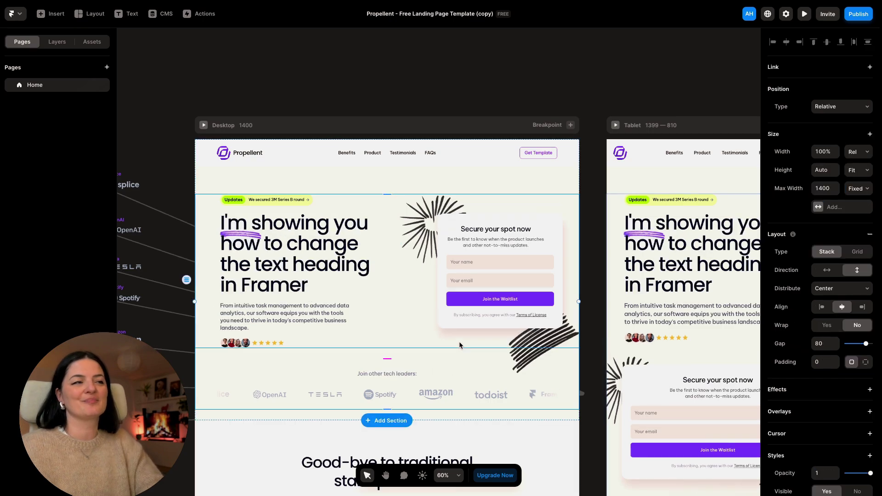
Reposition the purple underline scribble, the black scribble and the sunburst decoration.
mouse_move(241, 237)
mouse_down()
mouse_move(328, 286)
mouse_move(283, 251)
mouse_move(263, 300)
mouse_move(302, 317)
mouse_up()
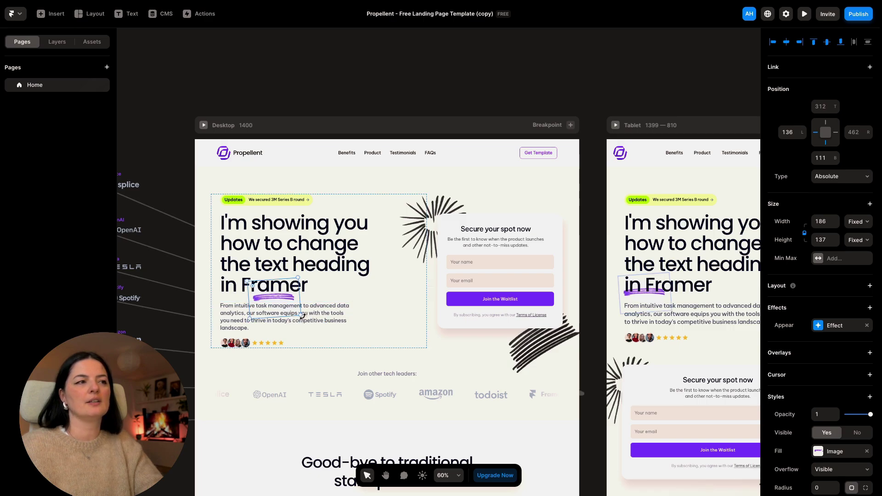
drag(302, 318, 304, 317)
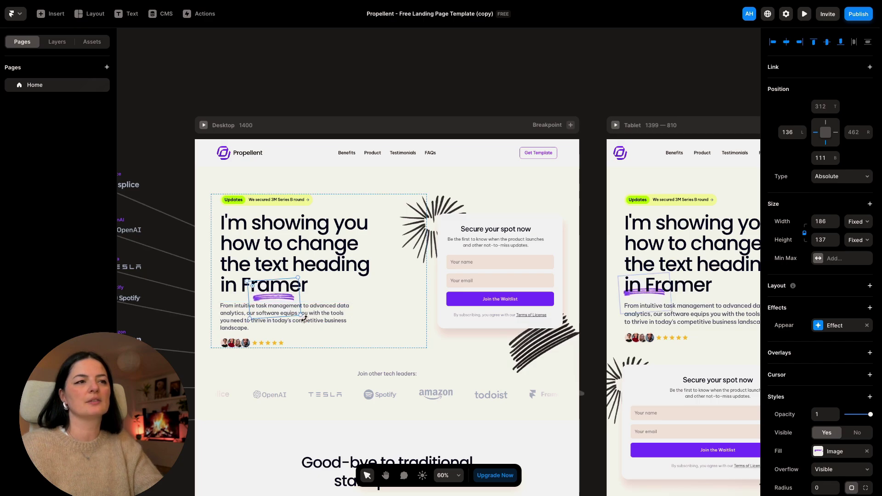
click(531, 358)
drag(513, 348, 503, 341)
click(434, 230)
drag(434, 230, 432, 249)
Change the waitlist form button's fill to orange-red #F54922.
click(520, 300)
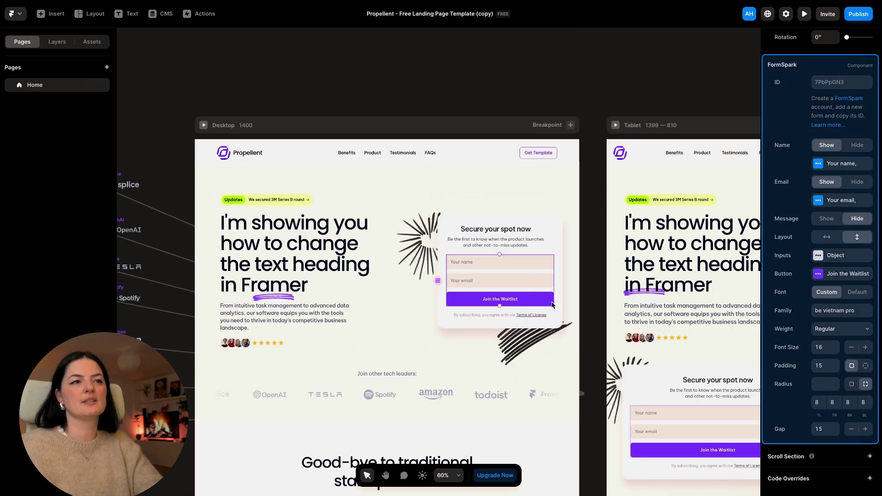
scroll(844, 274, down, 5)
click(845, 274)
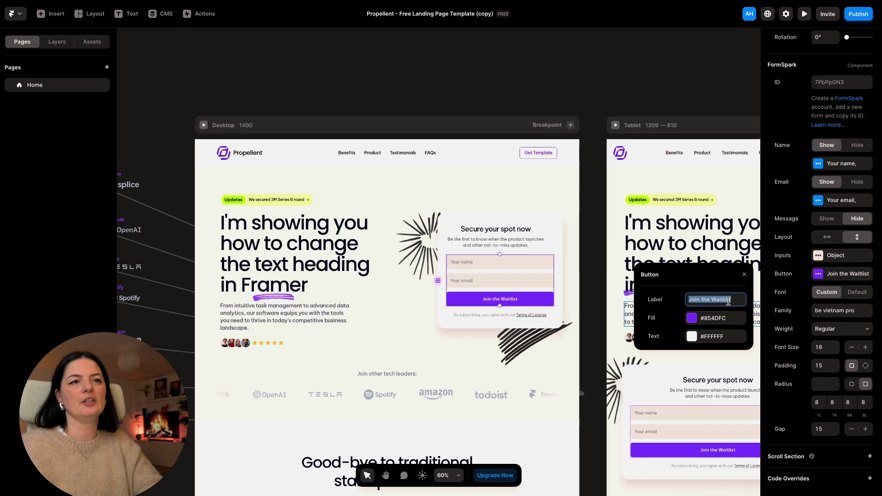
click(697, 320)
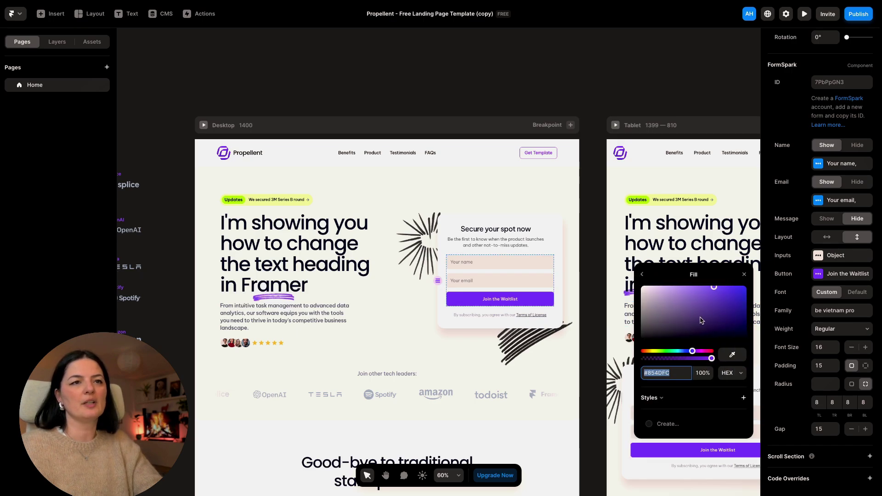
drag(702, 353, 643, 353)
drag(714, 291, 729, 299)
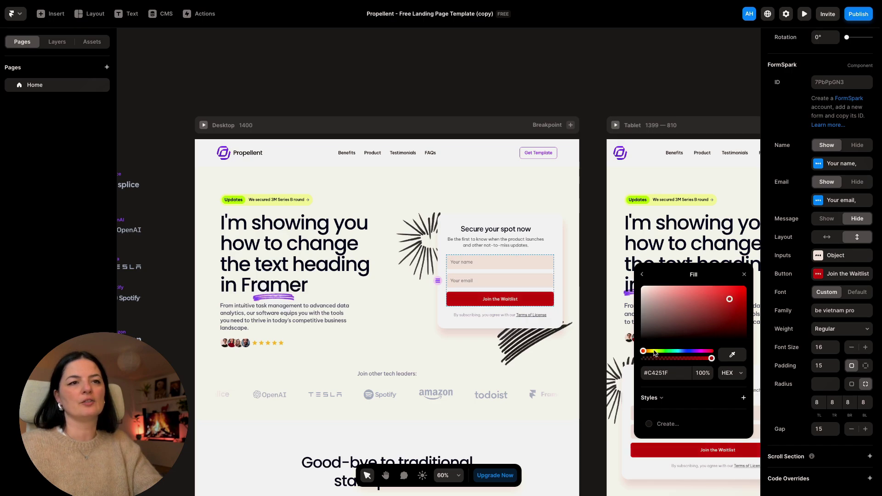
drag(655, 353, 645, 354)
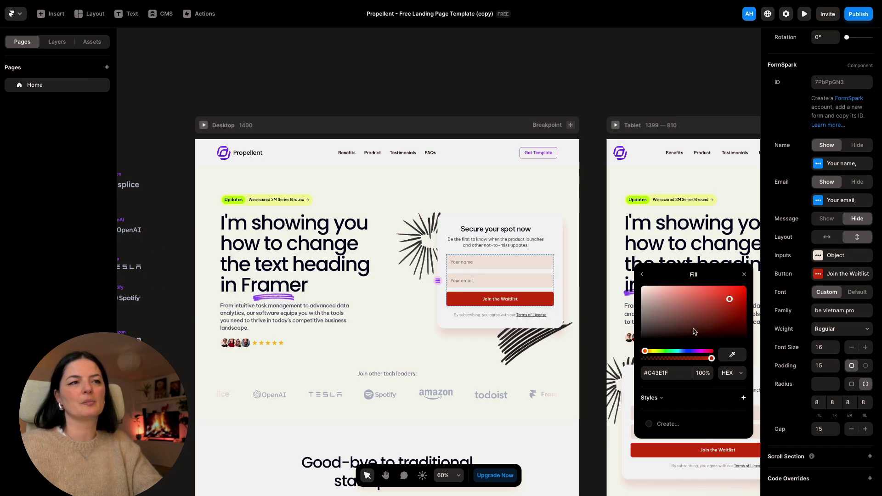
drag(732, 302, 733, 295)
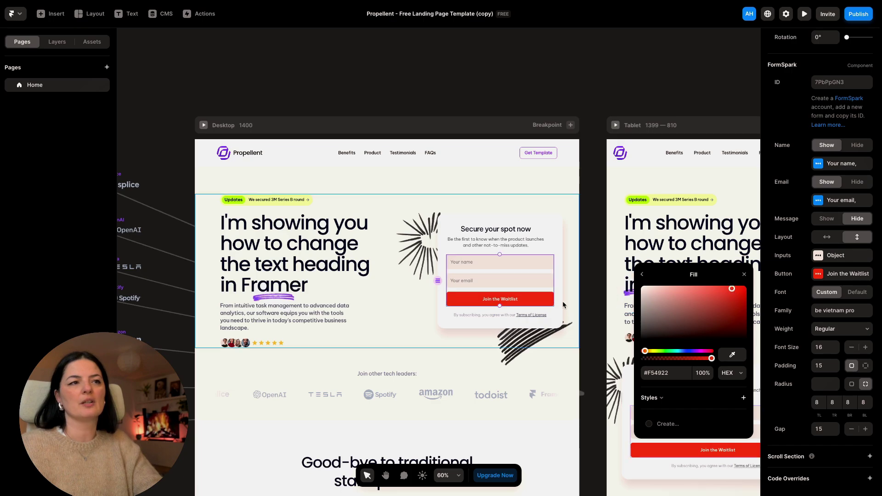
Set the form button's label to 'We need you NOW!'.
click(643, 275)
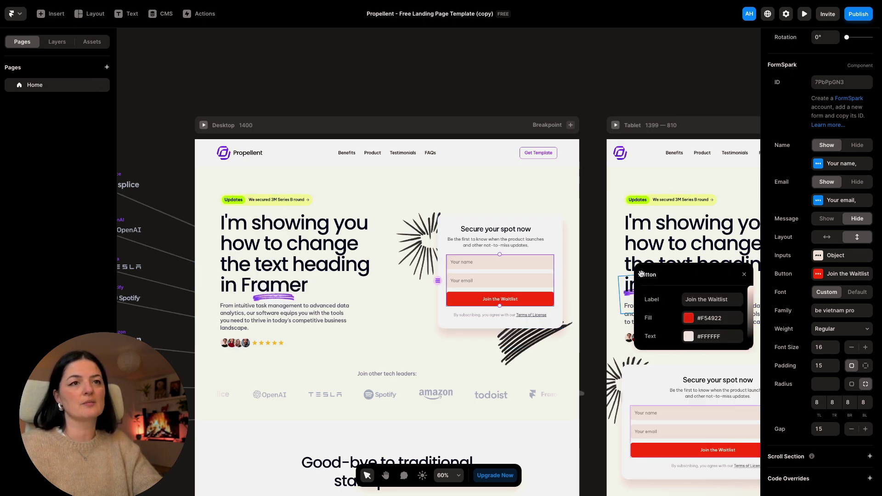
click(710, 304)
text(W)
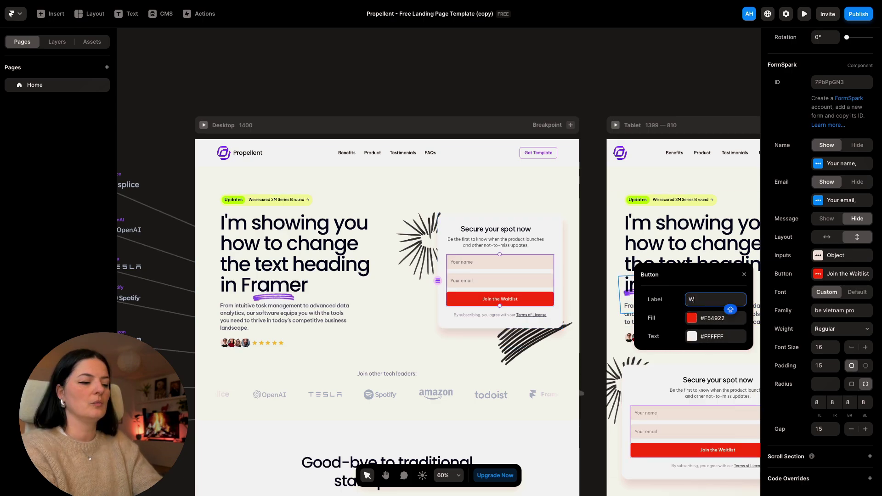
text(e need you )
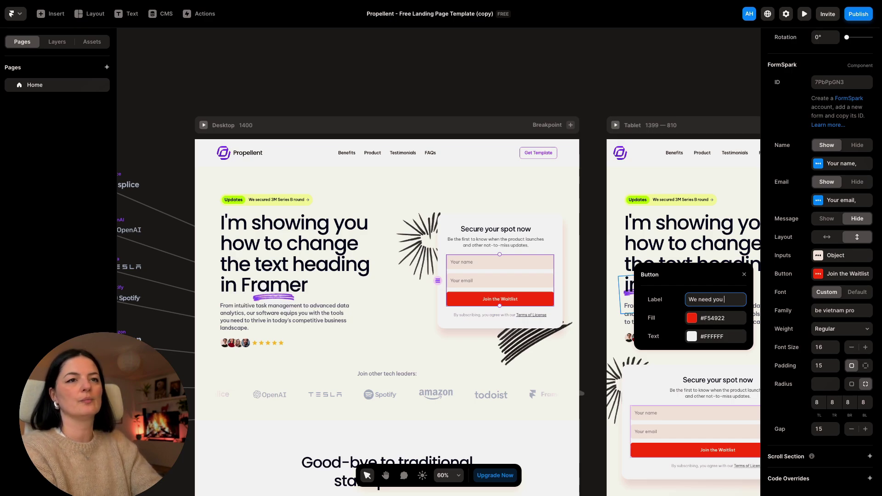
text(NOW!)
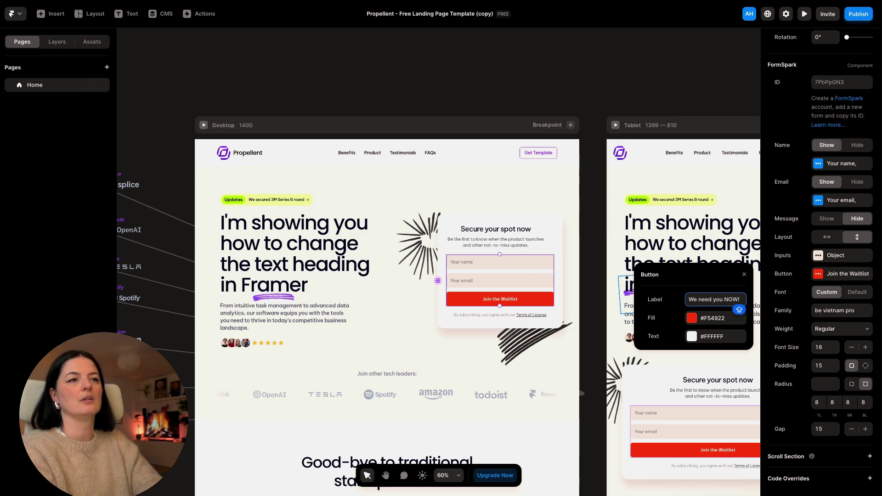
key(Return)
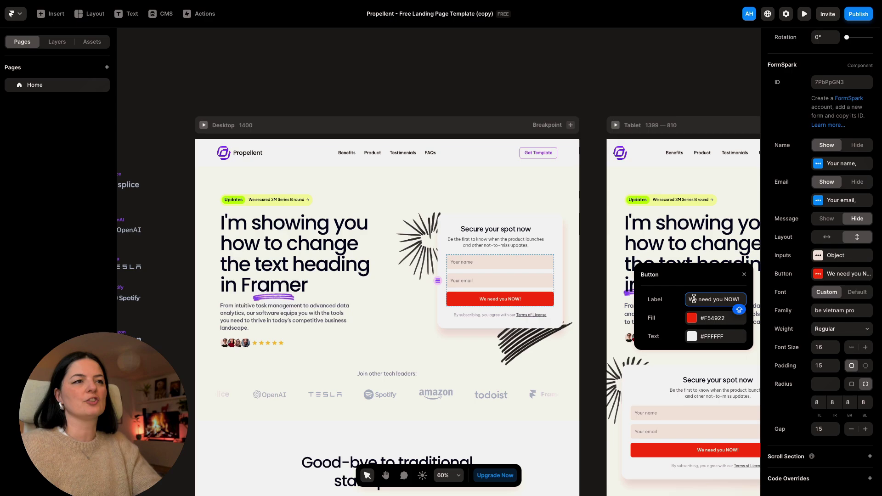
Give the Updates pill a dark #261420 fill.
click(245, 203)
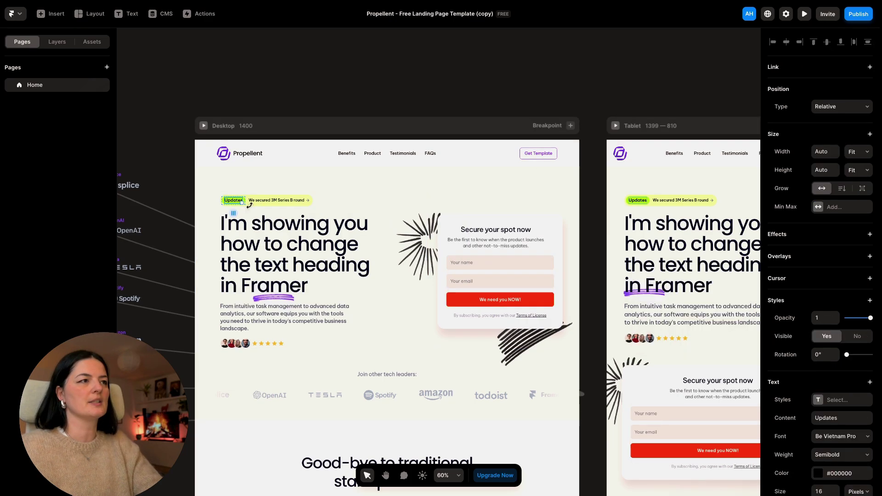
double_click(228, 202)
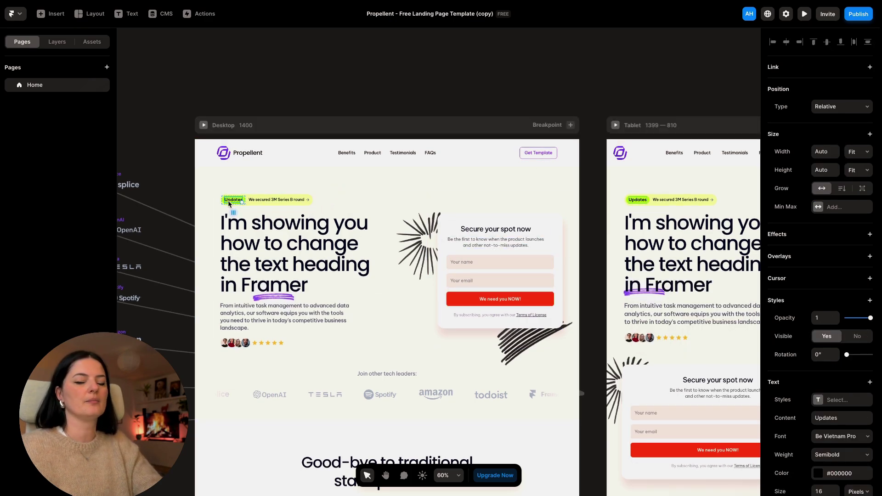
scroll(229, 202, up, 3)
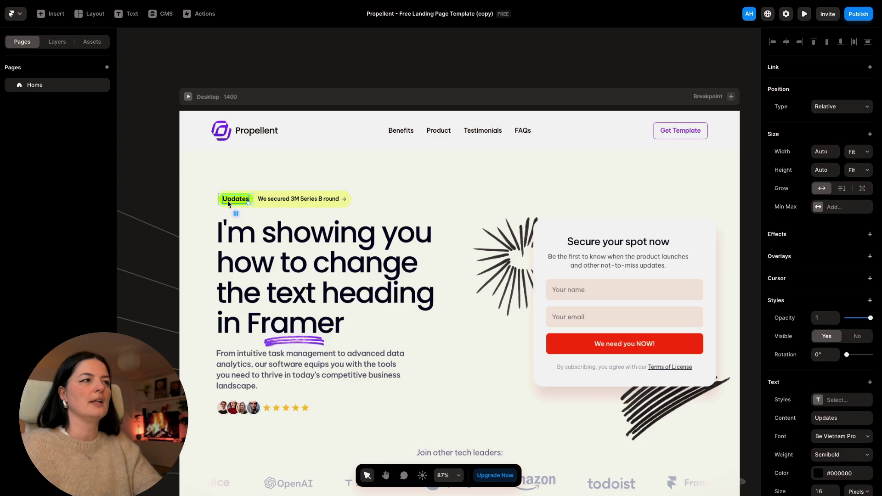
key(Escape)
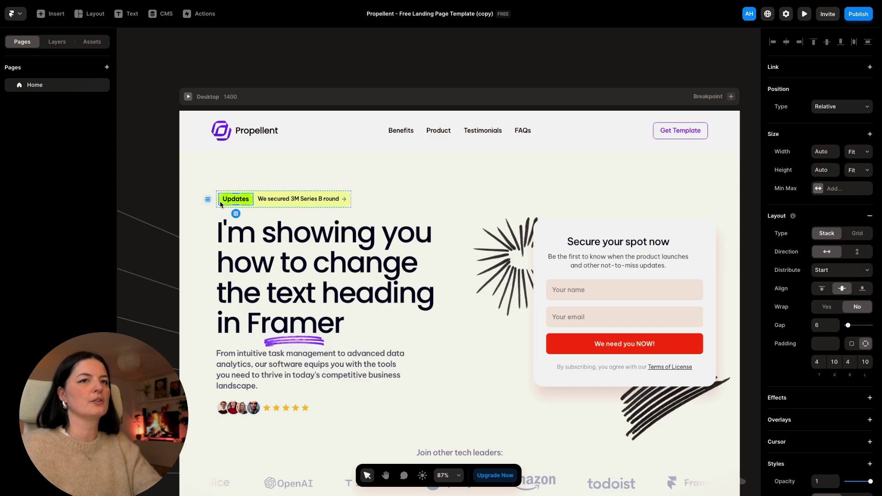
scroll(823, 298, down, 5)
click(819, 316)
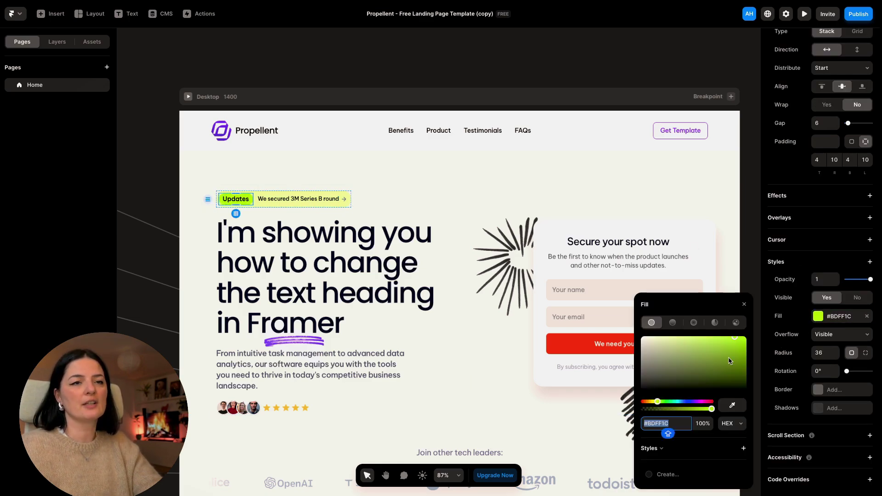
drag(659, 403, 650, 404)
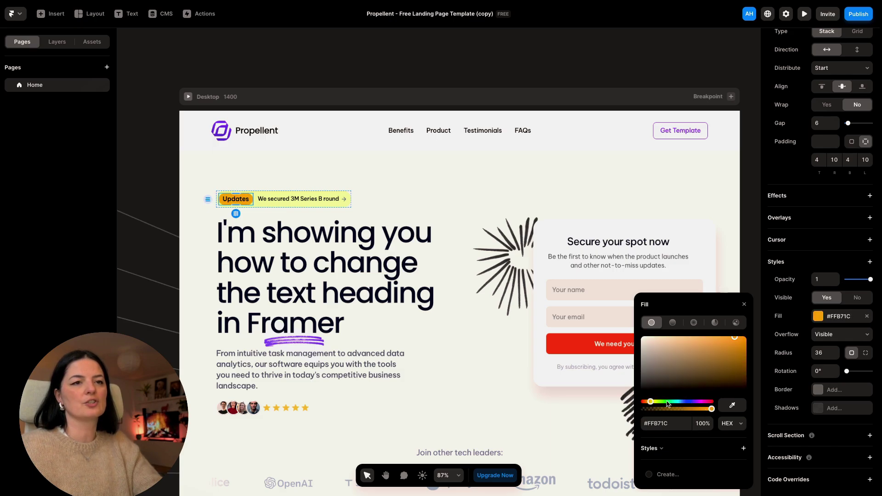
drag(652, 405, 693, 388)
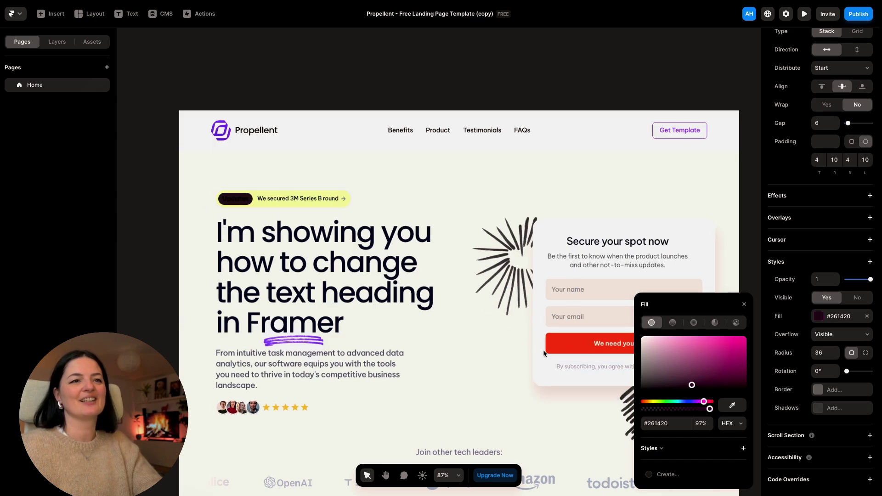
Make the Updates text white (#FFFFFF).
click(243, 200)
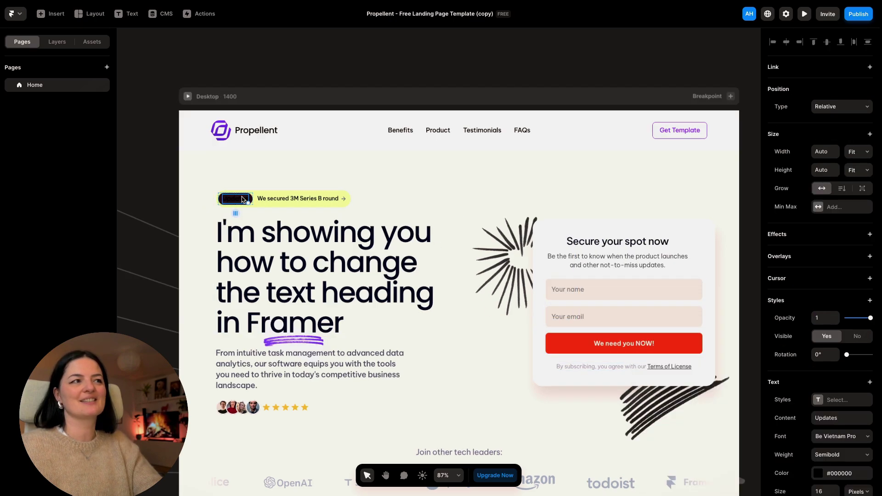
click(818, 403)
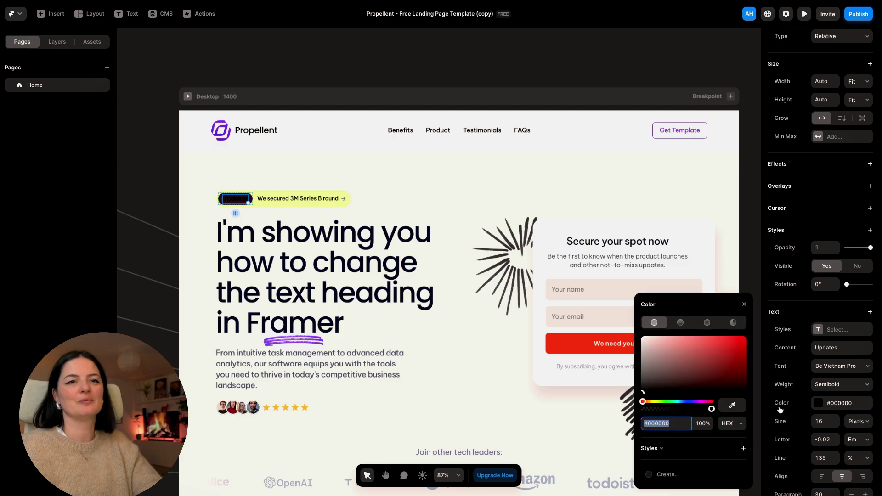
drag(642, 368, 644, 325)
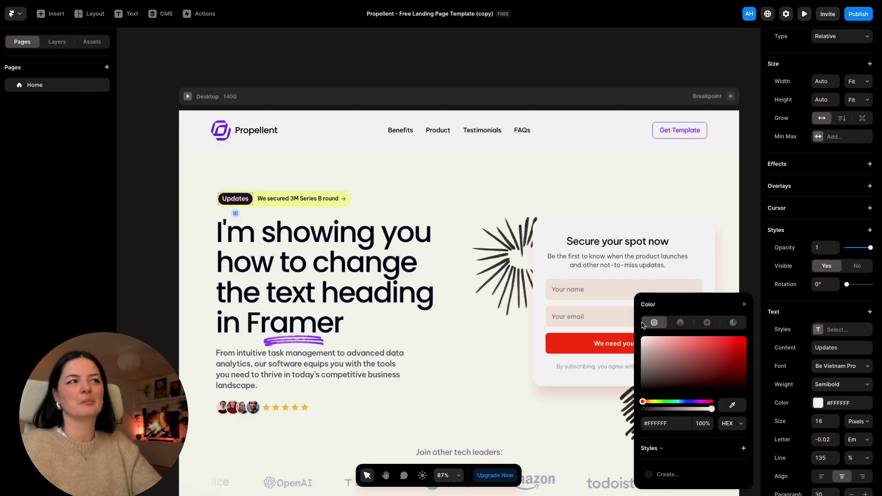
Give the Series B announcement badge a peach background fill instead of lime.
click(334, 207)
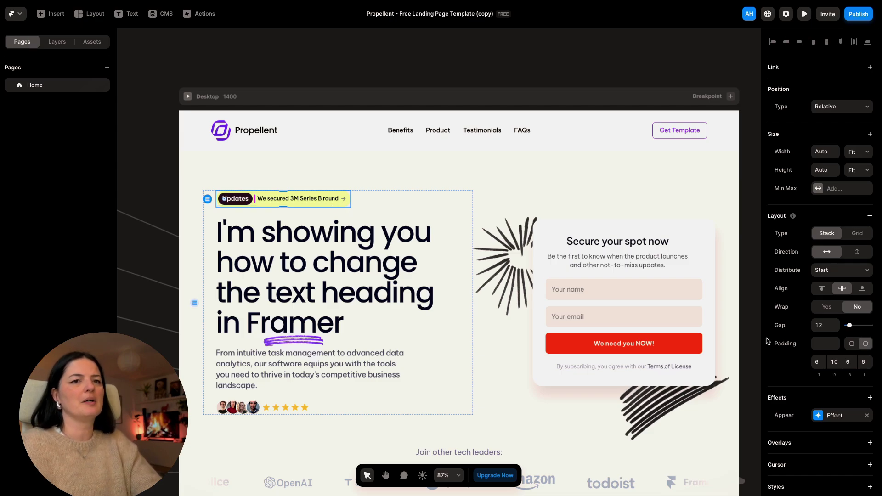
scroll(823, 350, down, 5)
click(818, 334)
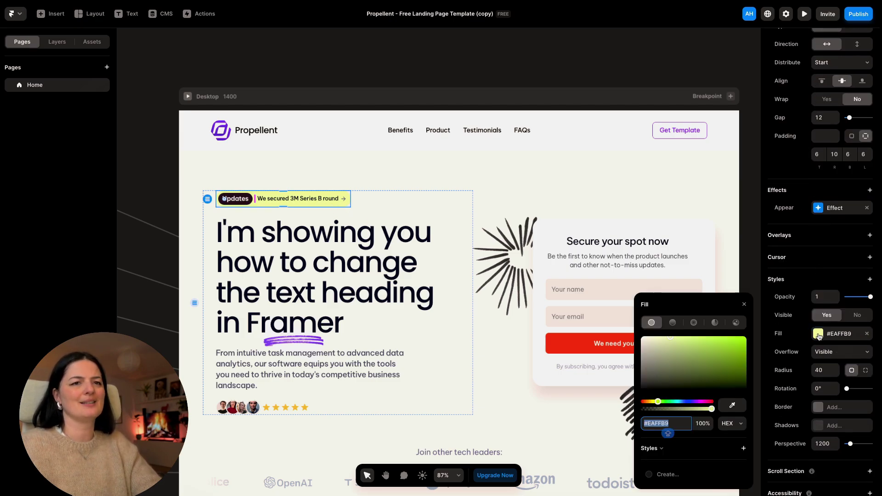
drag(655, 405, 648, 402)
click(510, 325)
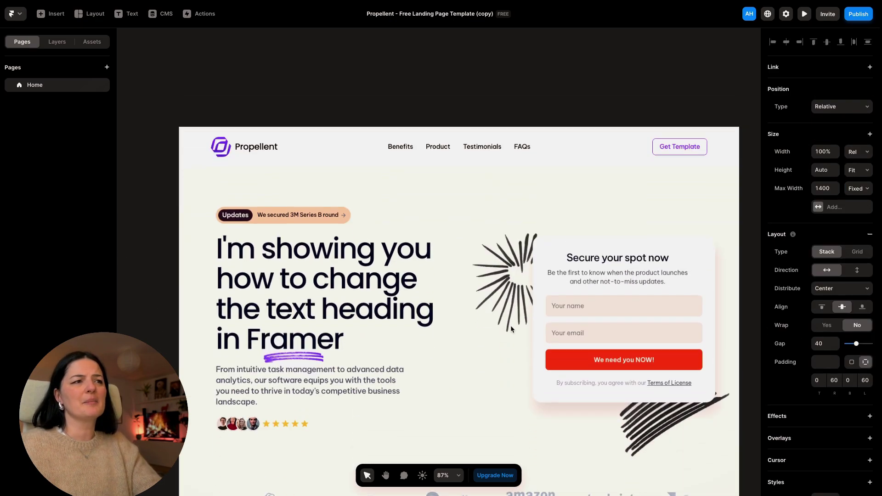
scroll(509, 324, down, 1)
scroll(510, 324, down, 4)
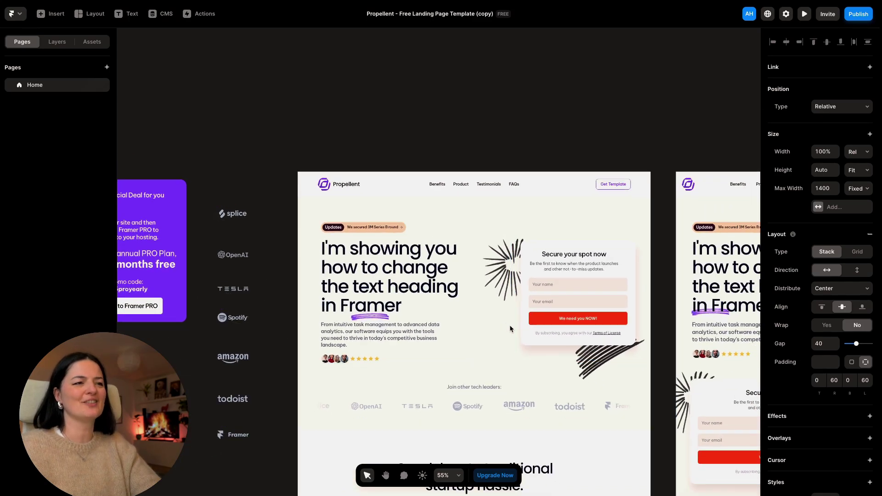
click(381, 322)
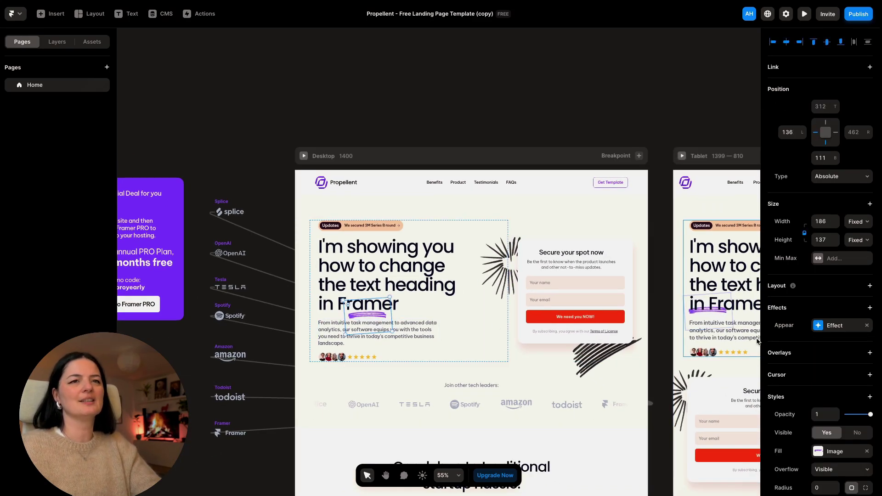
scroll(834, 392, down, 3)
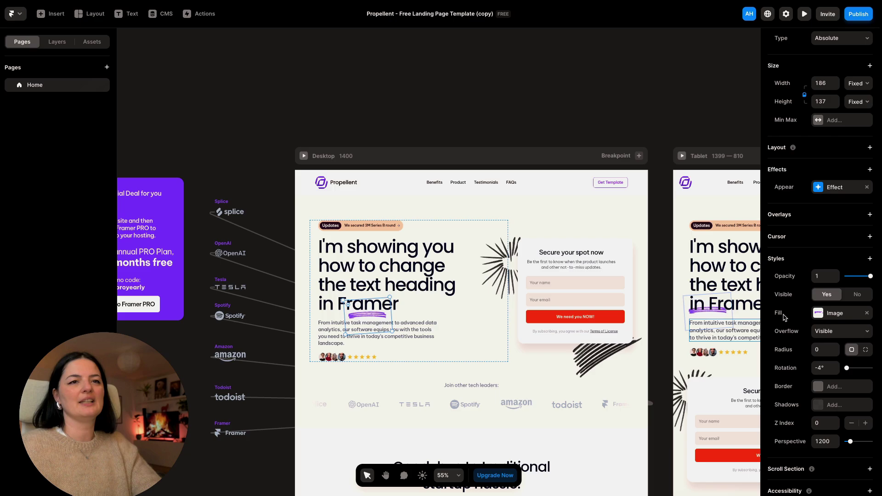
click(829, 314)
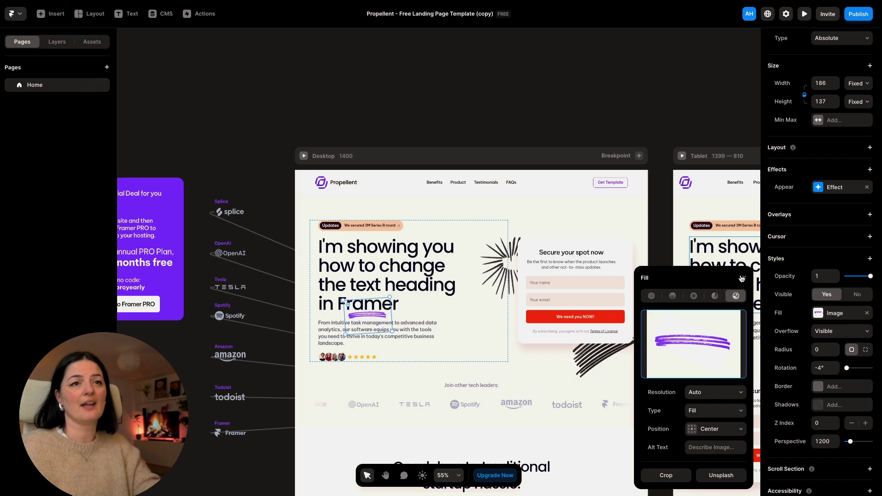
click(495, 385)
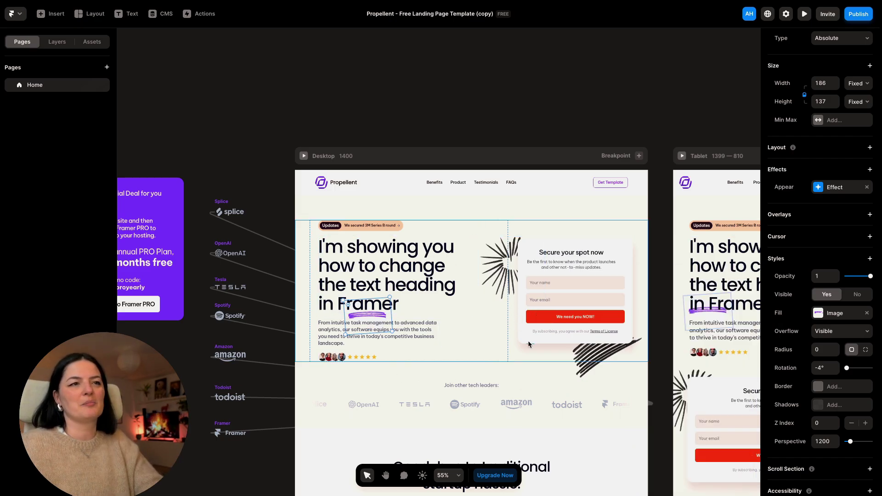
scroll(565, 383, down, 3)
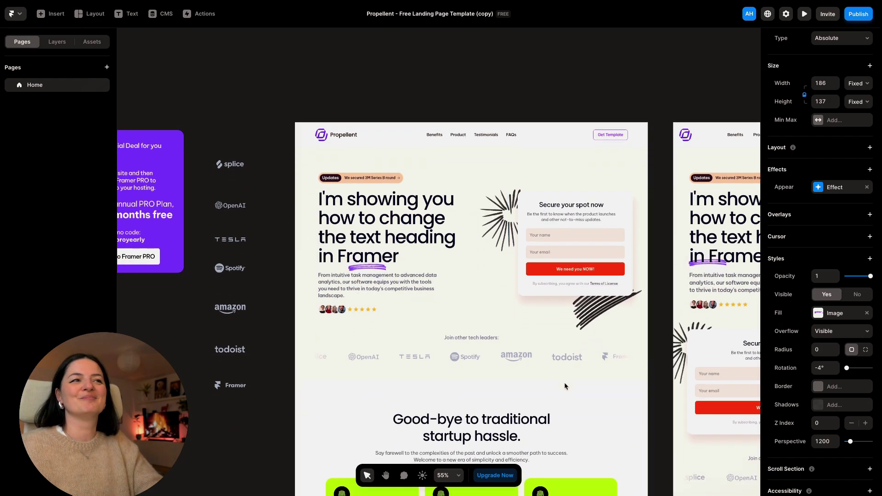
scroll(569, 275, up, 2)
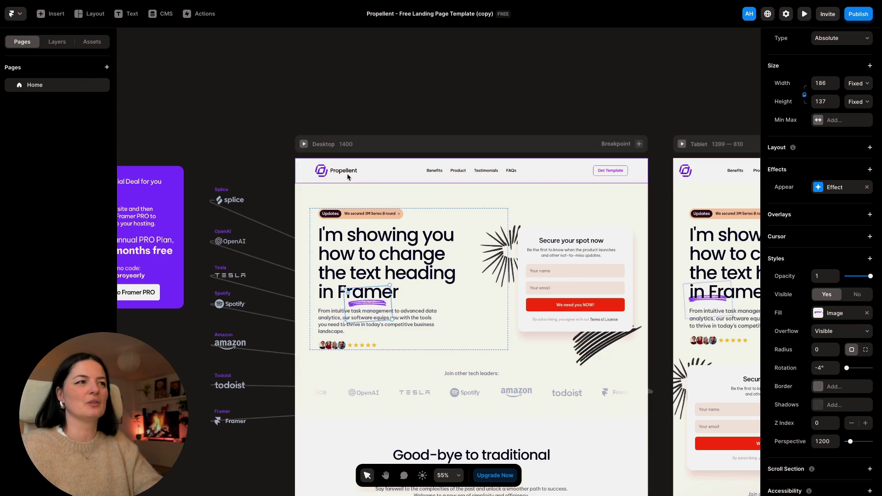
click(413, 171)
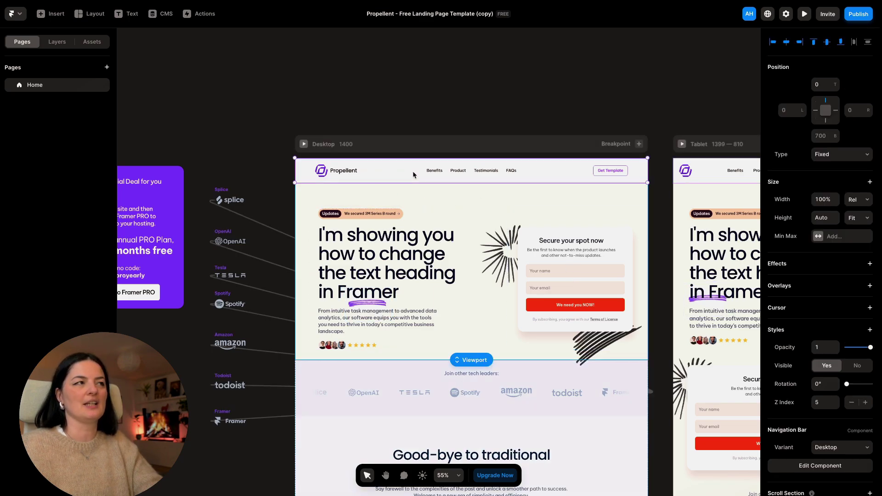
Change the navbar brand text beside the logo to 'We are designer'.
double_click(413, 171)
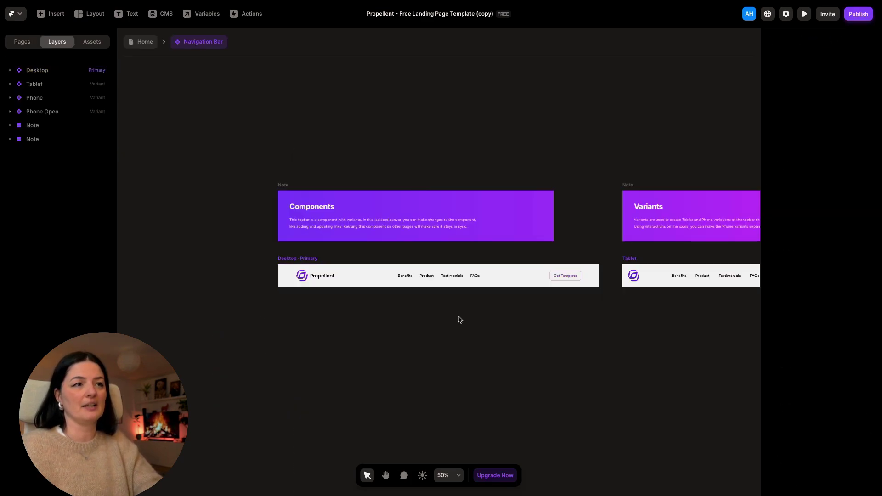
scroll(460, 320, up, 5)
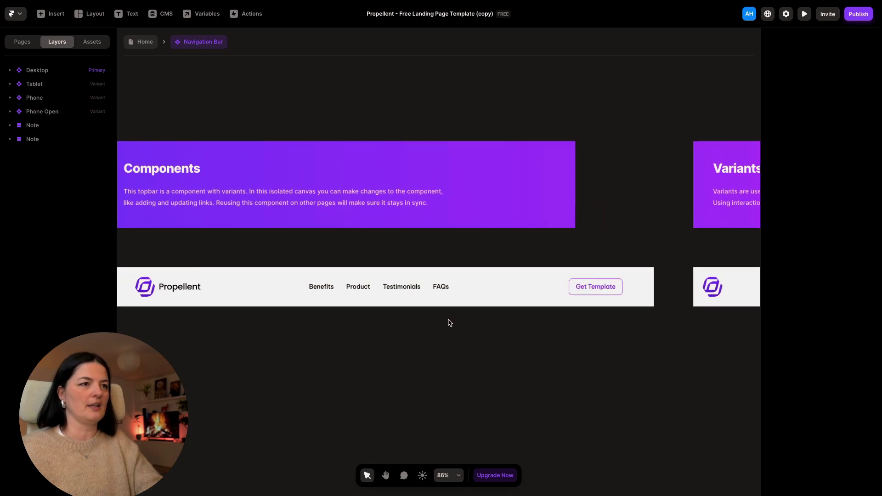
click(160, 288)
click(181, 286)
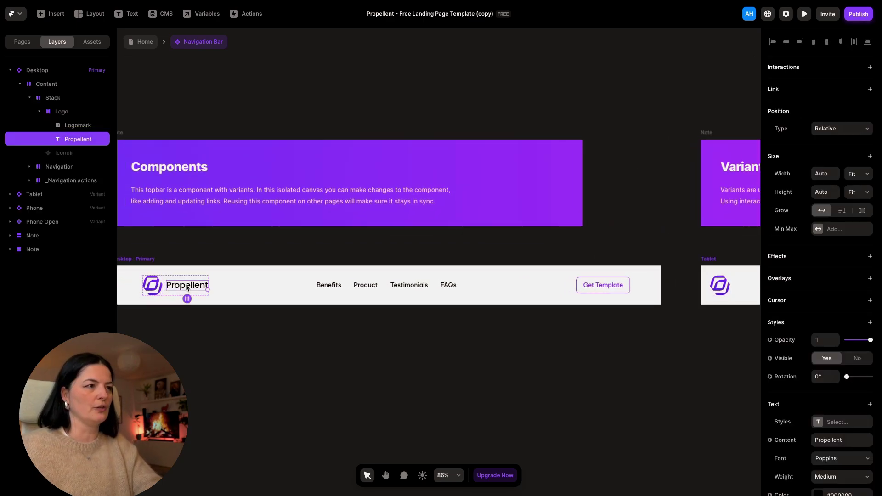
double_click(181, 285)
text(wER are design)
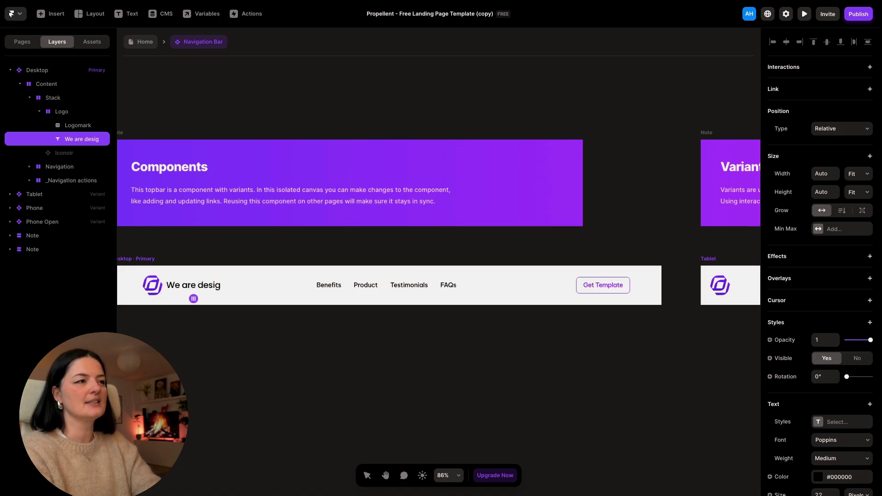
text(er)
key(Escape)
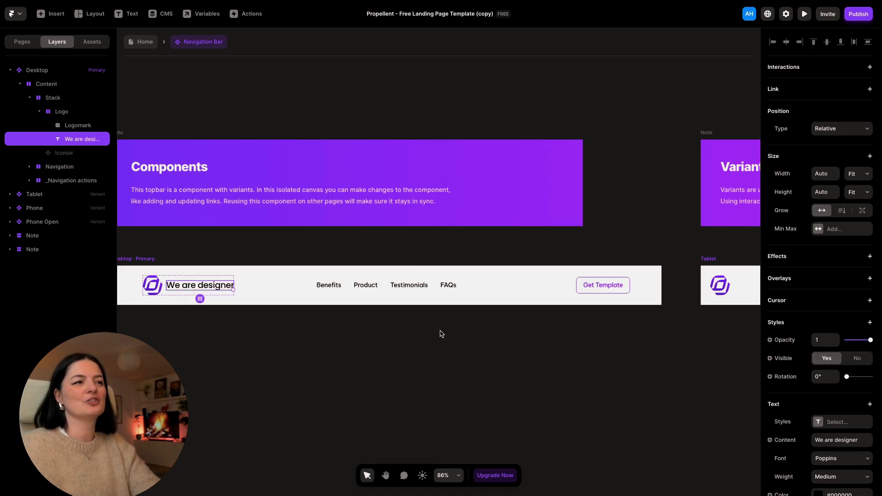
Rename the Product navigation link to About.
click(367, 290)
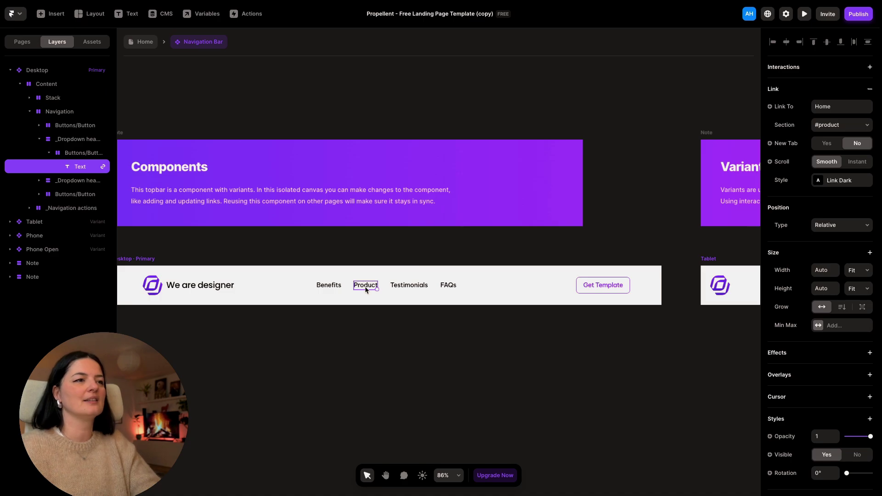
double_click(366, 289)
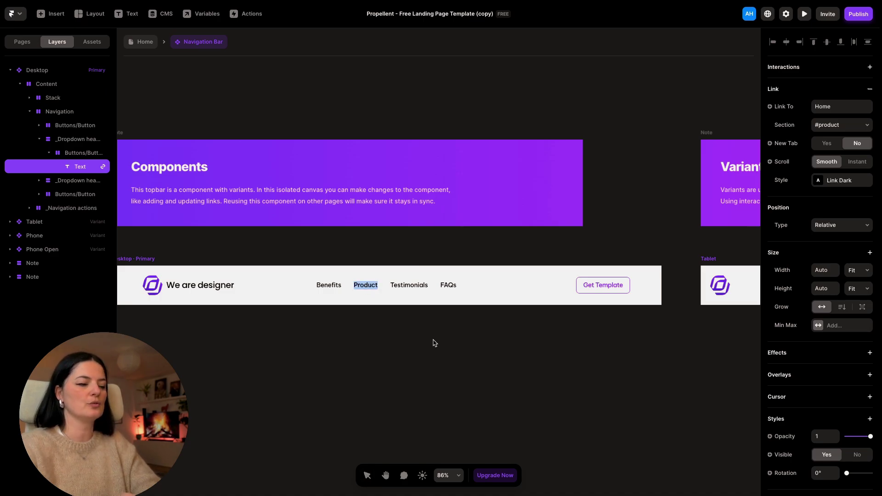
text(About)
key(Escape)
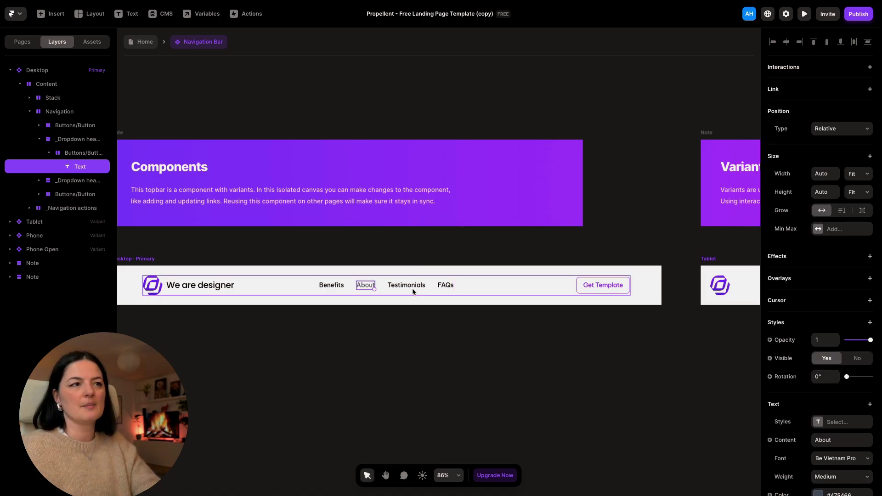
Check the Testimonials link colour, discard a stray empty text layer, and return to Home.
click(397, 285)
scroll(818, 416, down, 4)
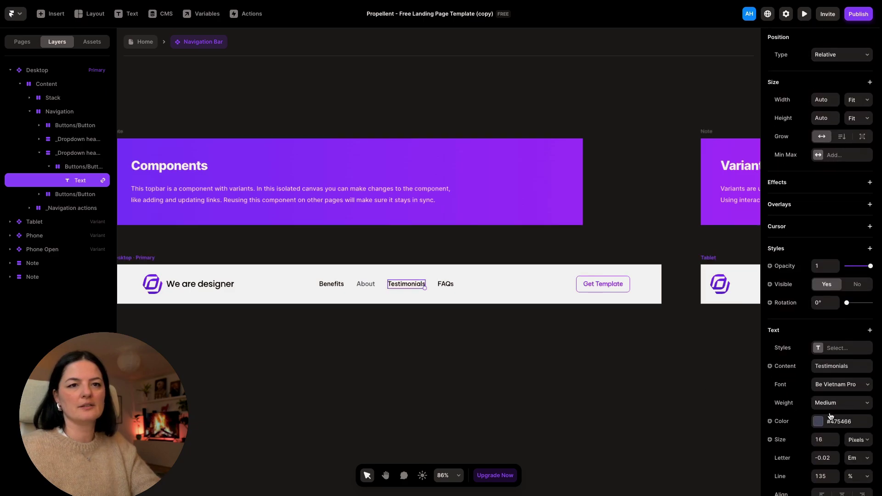
click(854, 426)
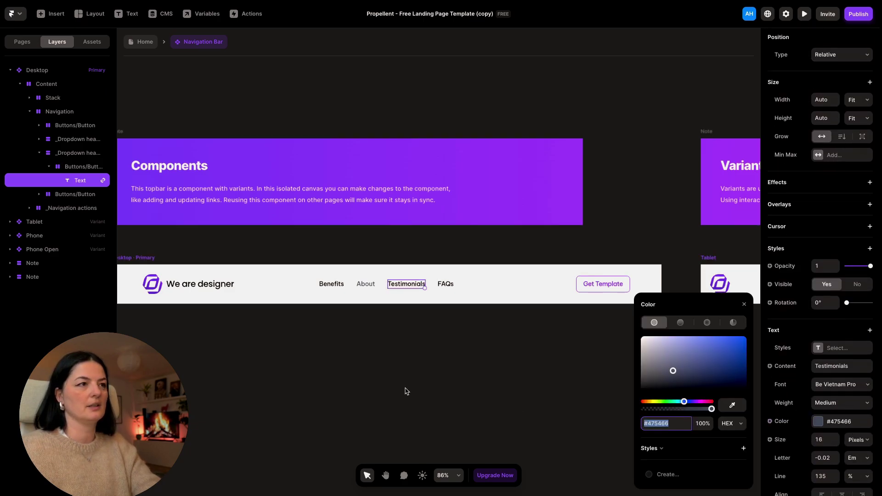
click(361, 286)
click(730, 404)
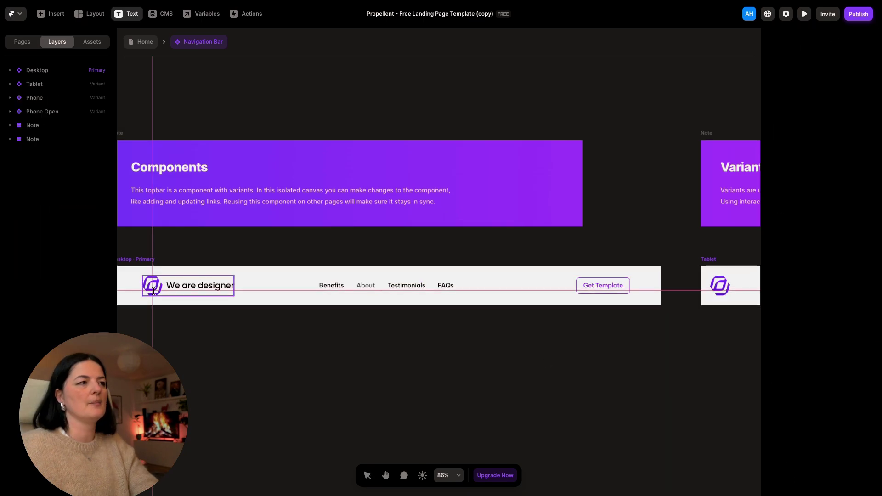
click(153, 292)
click(179, 328)
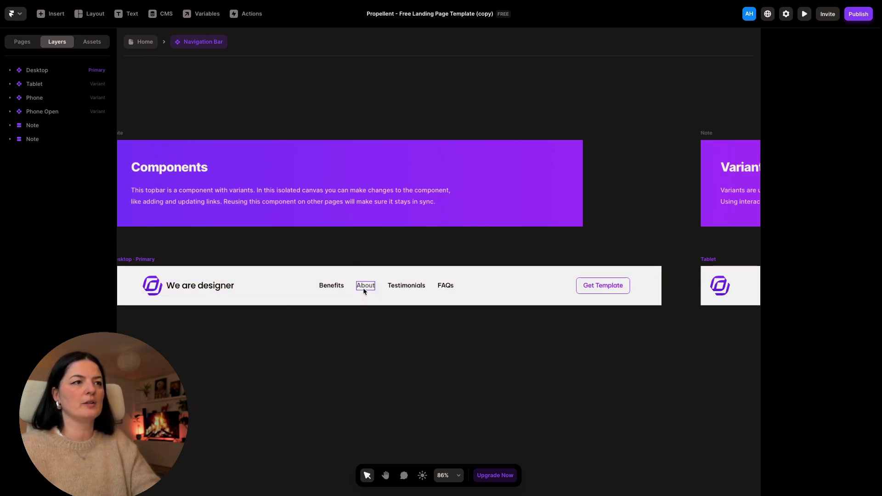
click(142, 42)
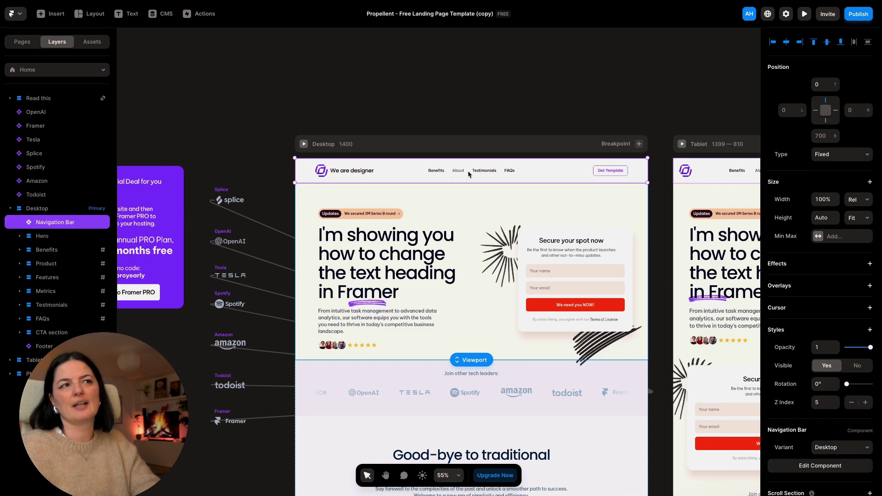
Turn the middle benefit card's fill from lime to red-orange #FF601C.
scroll(503, 338, down, 4)
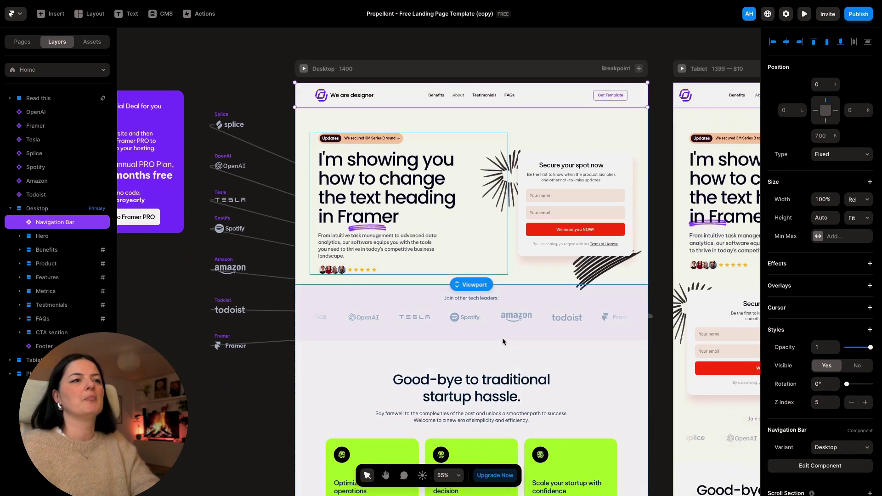
scroll(502, 341, down, 10)
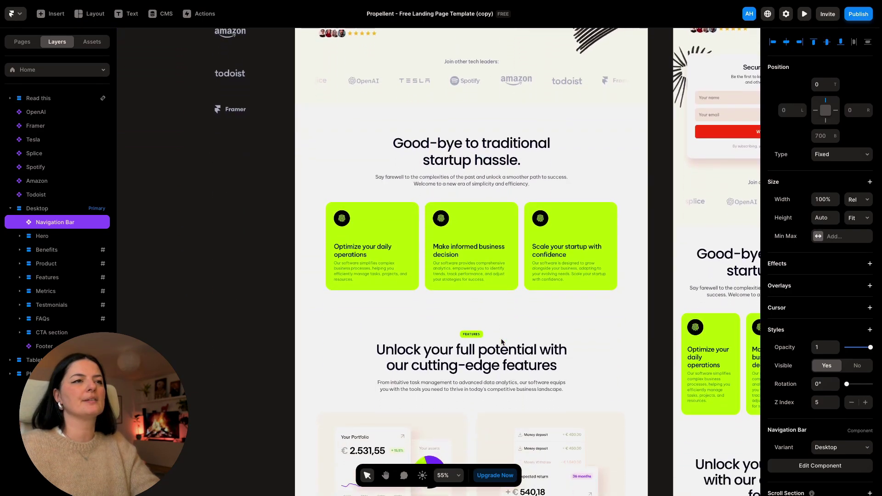
click(469, 232)
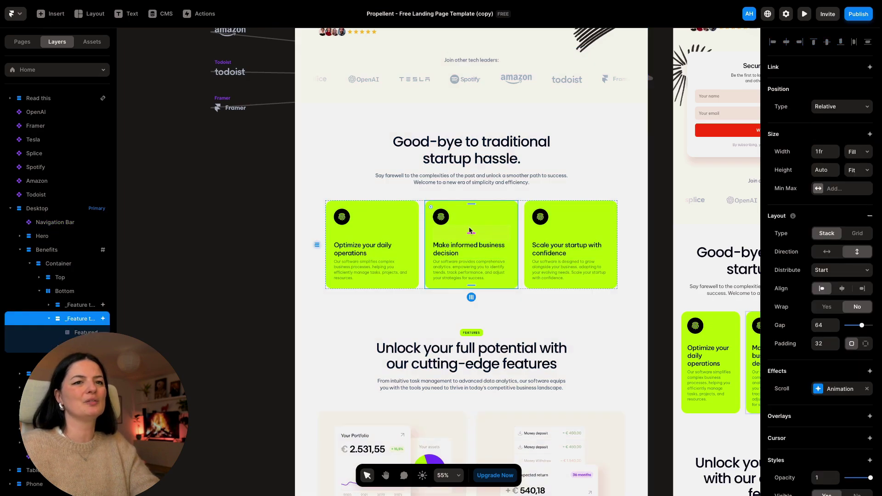
scroll(804, 405, down, 3)
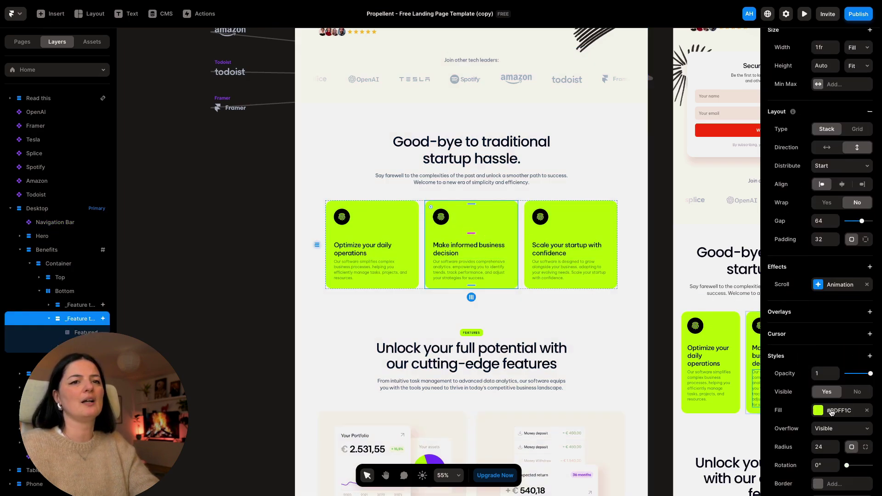
click(821, 410)
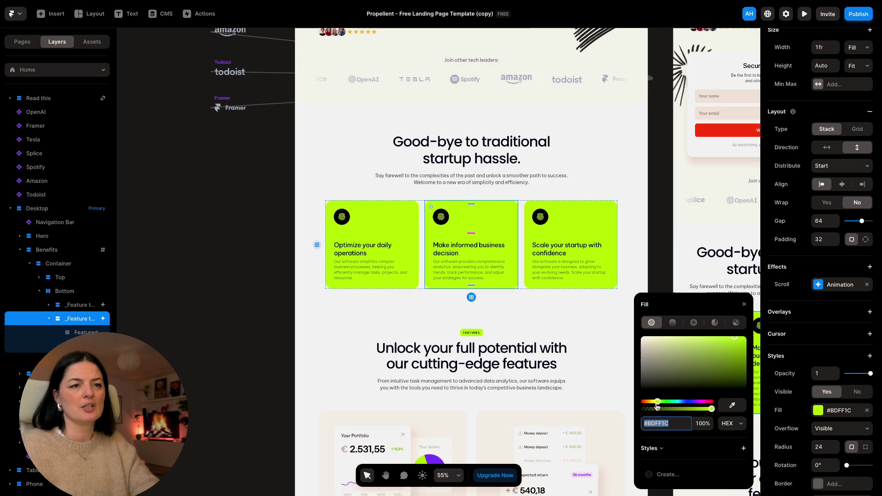
drag(658, 402, 647, 404)
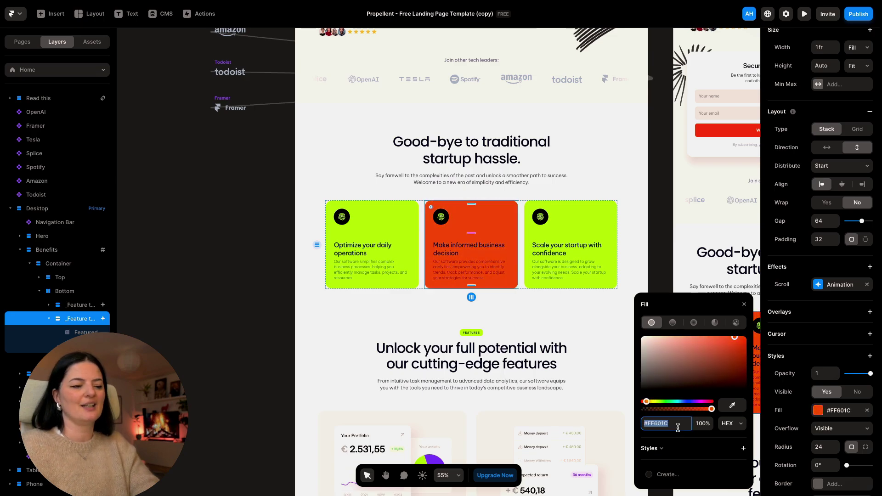
Paste the same #FF601C fill onto the third and first benefit cards.
click(576, 223)
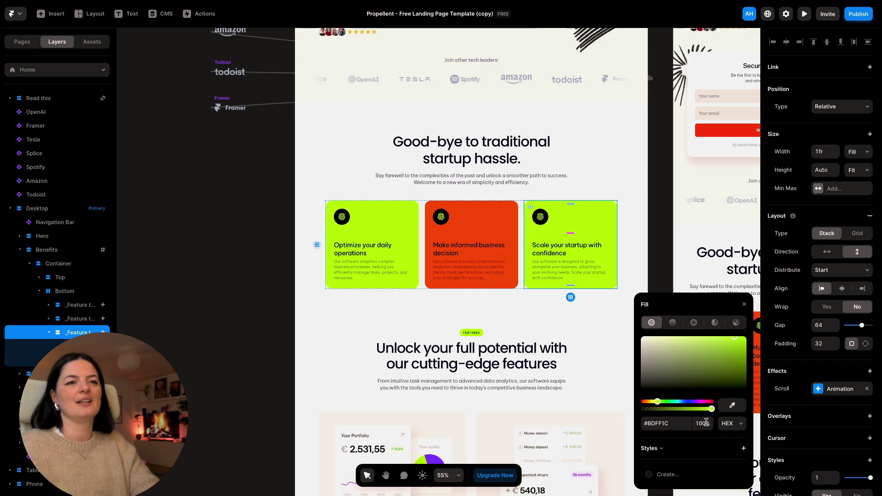
click(672, 427)
text(#FF6B1C)
click(363, 249)
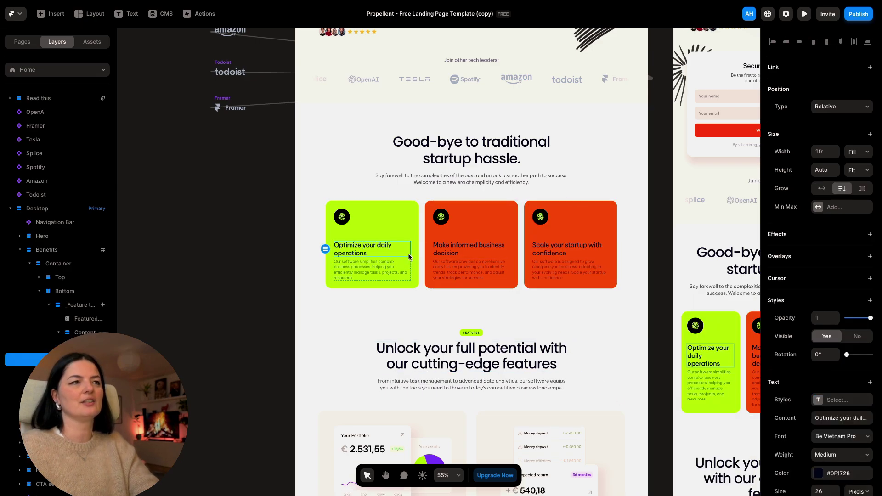
scroll(818, 401, down, 5)
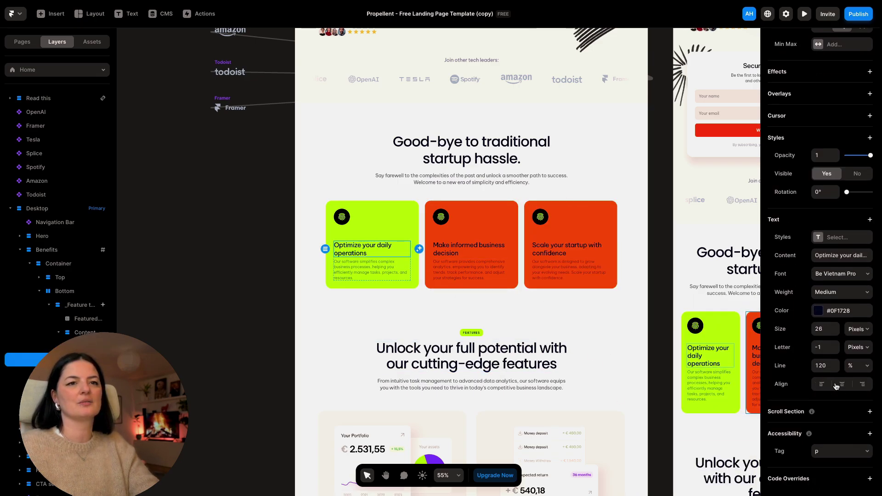
click(411, 215)
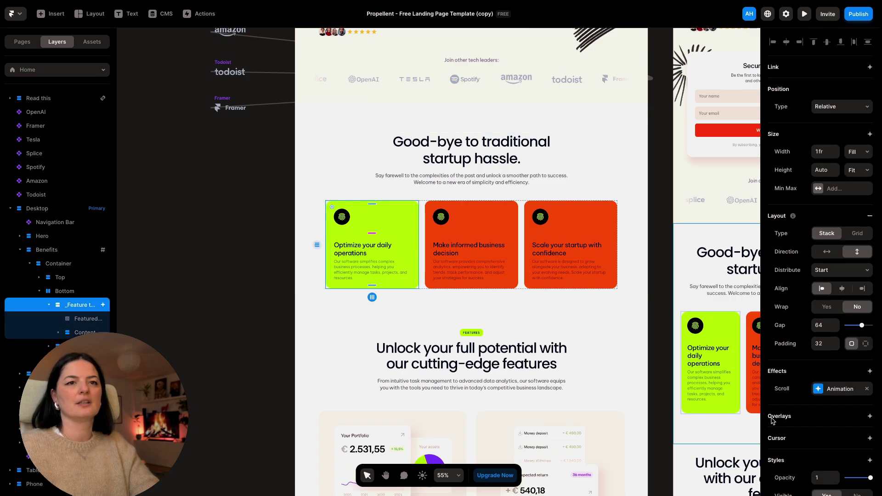
scroll(823, 276, down, 2)
click(830, 394)
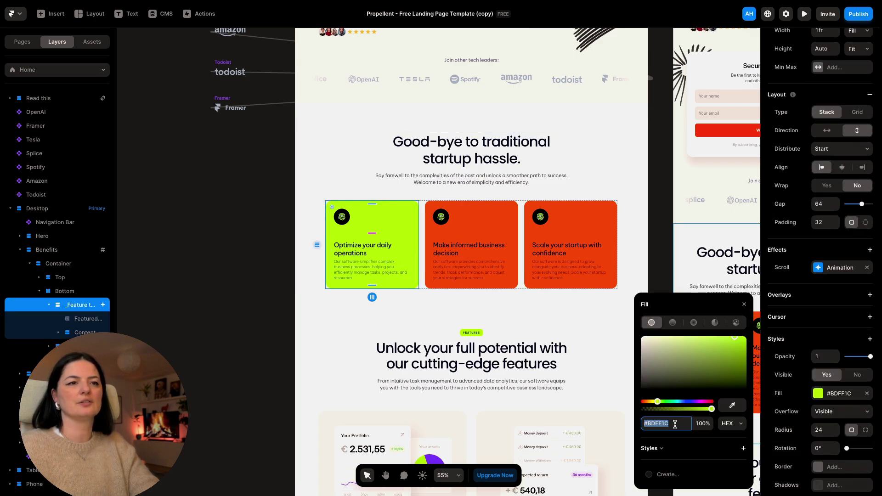
key(ctrl+v)
key(Return)
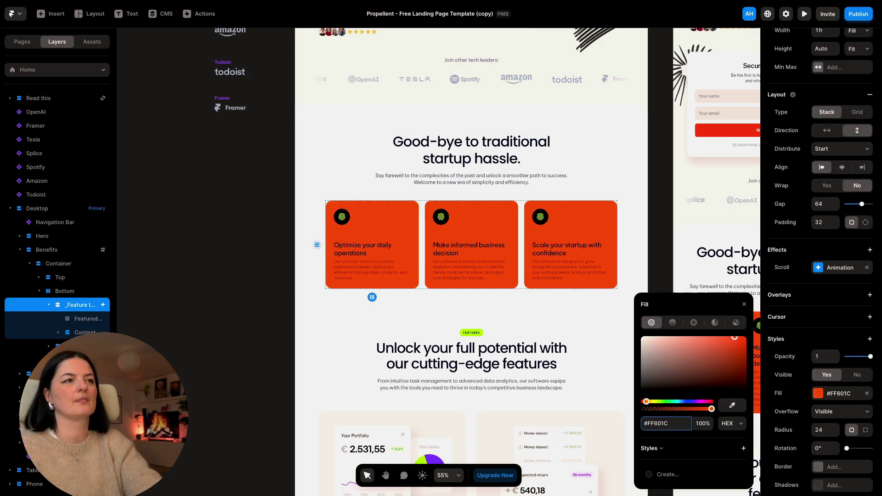
click(343, 338)
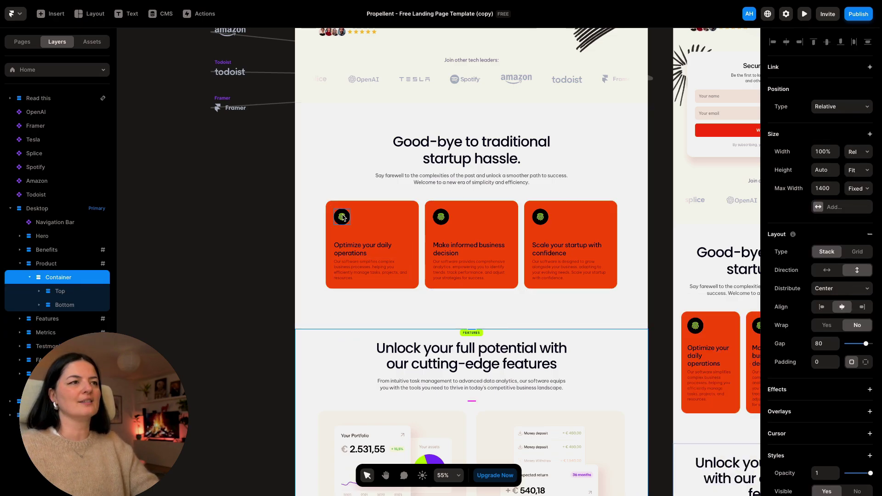
Set the first fingerprint path's stroke colour to #FFFFFF.
double_click(343, 218)
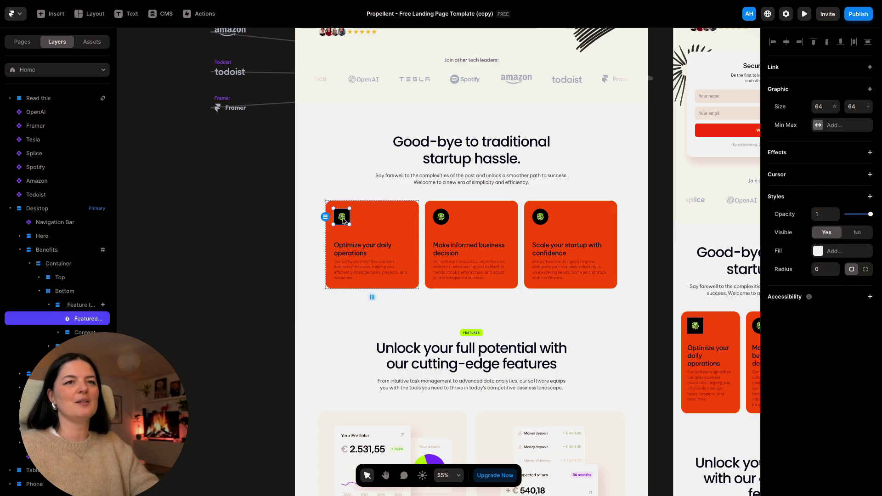
scroll(364, 319, up, 5)
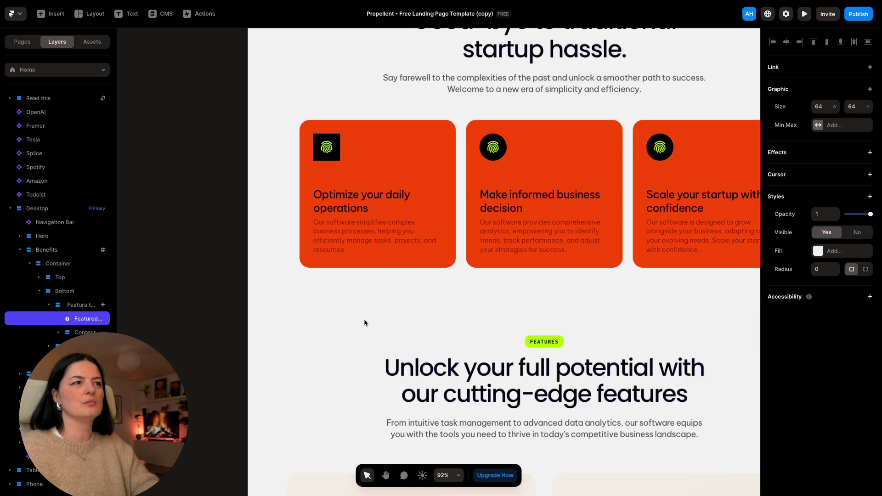
mouse_move(326, 147)
mouse_down()
mouse_move(342, 154)
mouse_move(326, 151)
mouse_up()
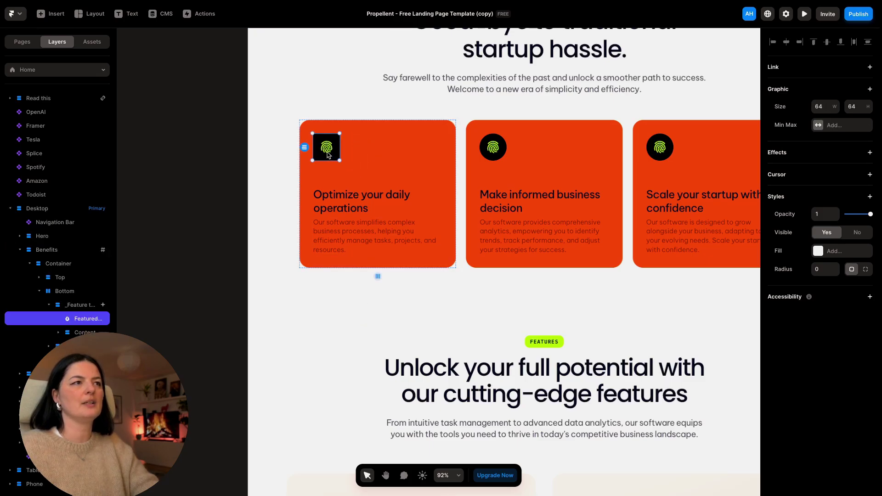
double_click(328, 154)
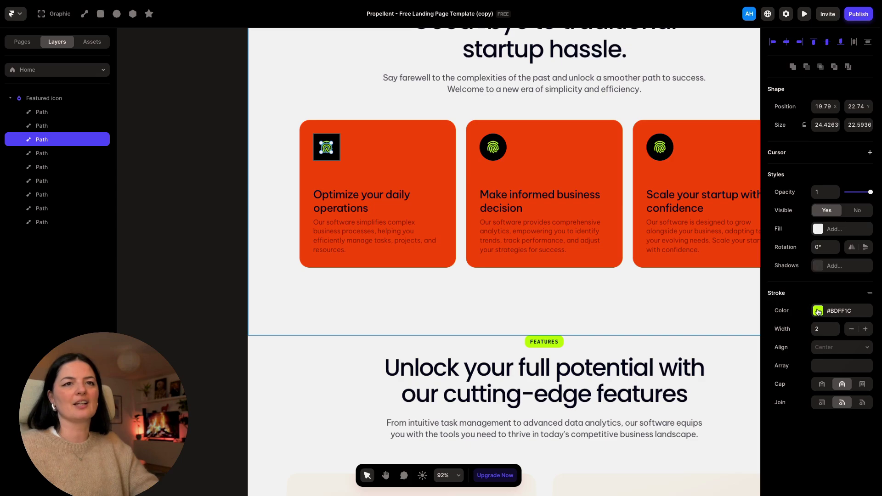
click(819, 311)
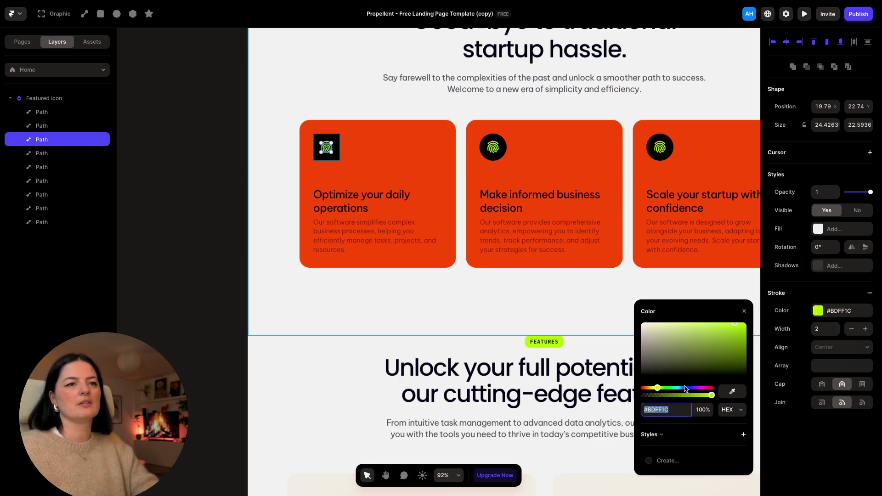
text(FFFFFF)
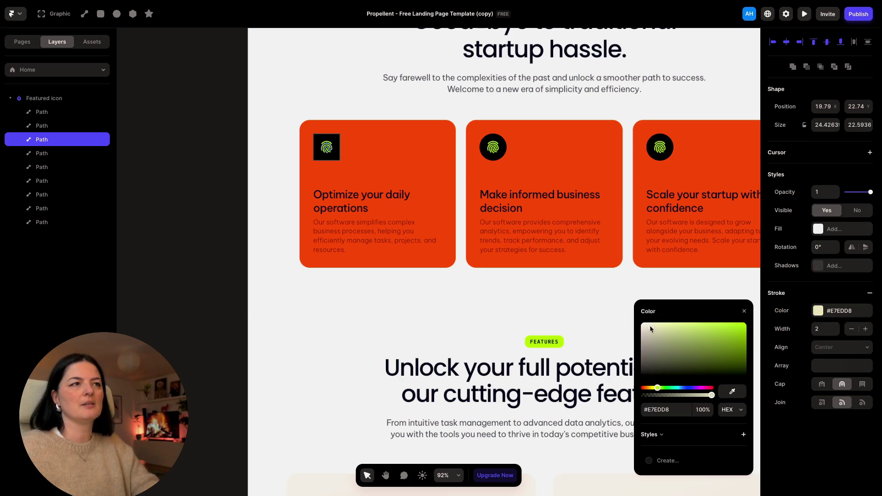
key(Return)
click(642, 333)
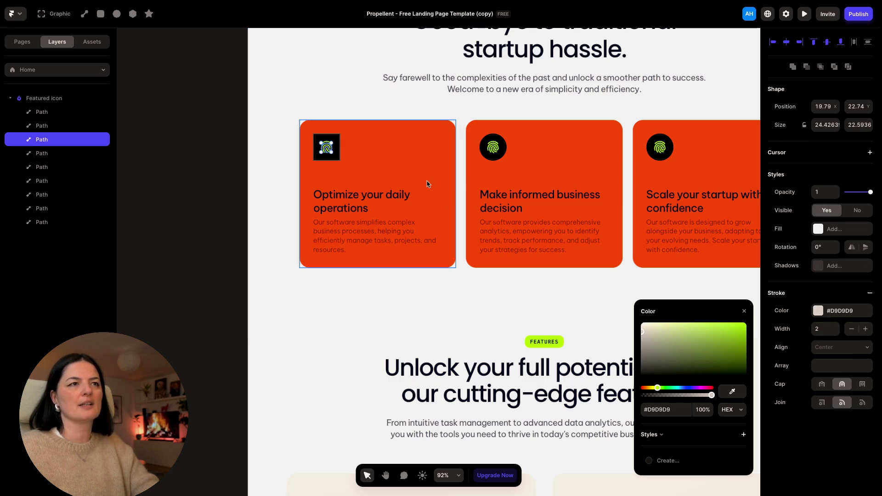
Recolour the remaining fingerprint arcs' strokes to white.
scroll(374, 187, up, 5)
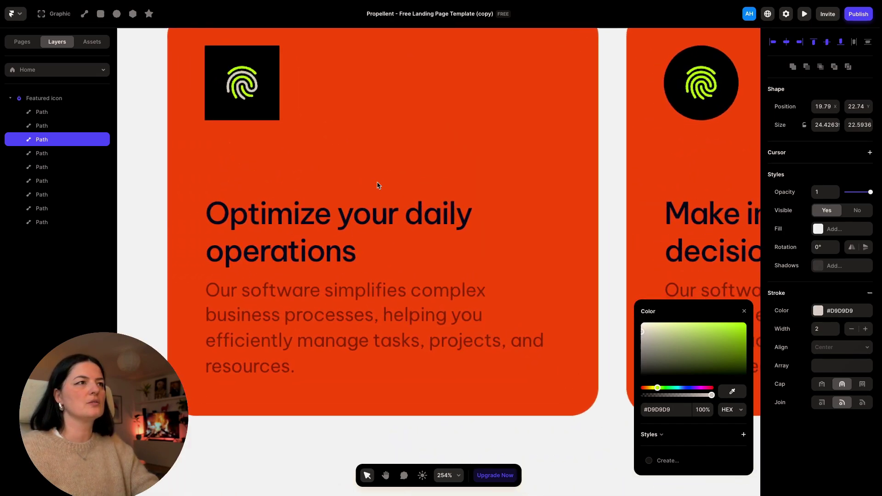
click(251, 90)
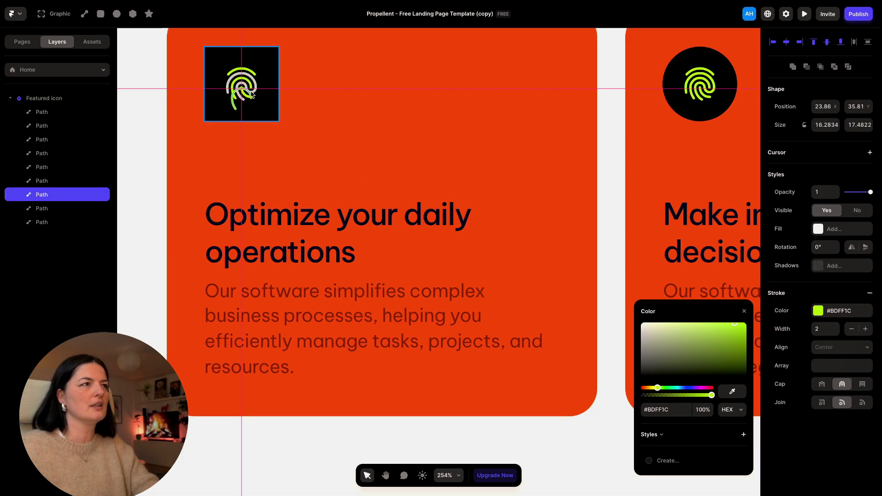
drag(251, 91, 249, 77)
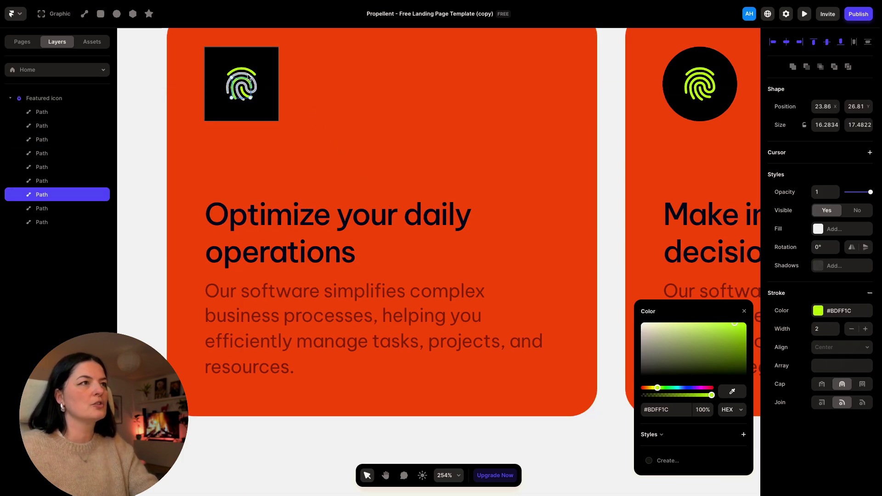
click(249, 71)
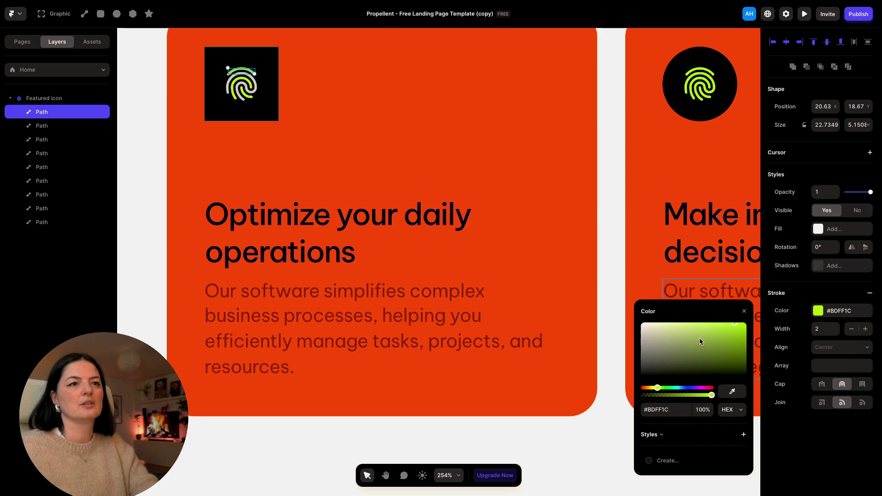
click(248, 98)
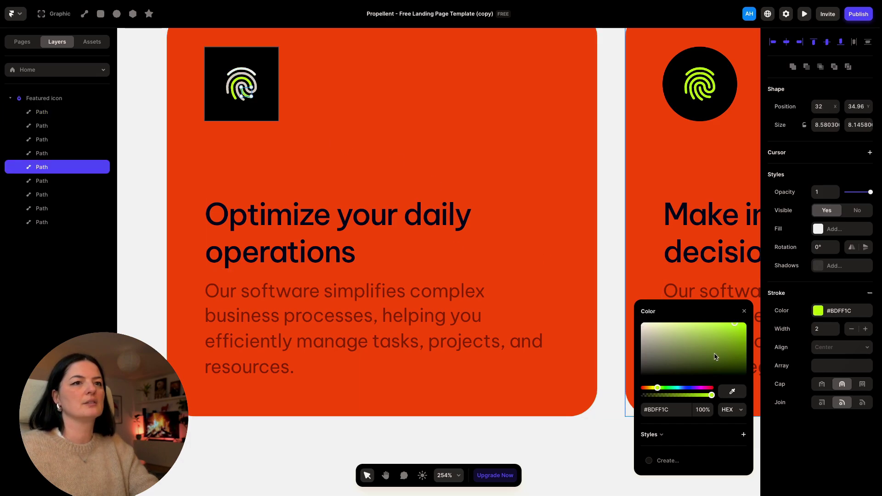
drag(694, 350, 597, 285)
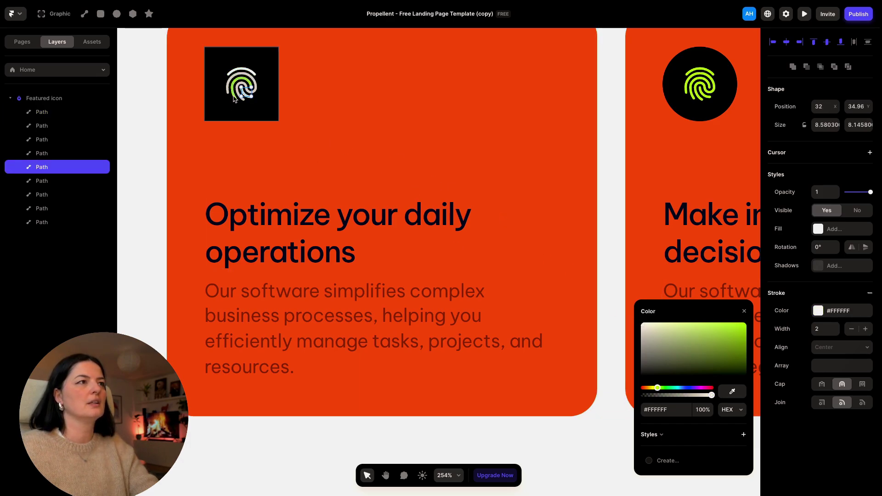
click(235, 98)
drag(694, 349, 561, 265)
Rewrite the first card's heading to 'Improve your everyday routines'.
click(495, 197)
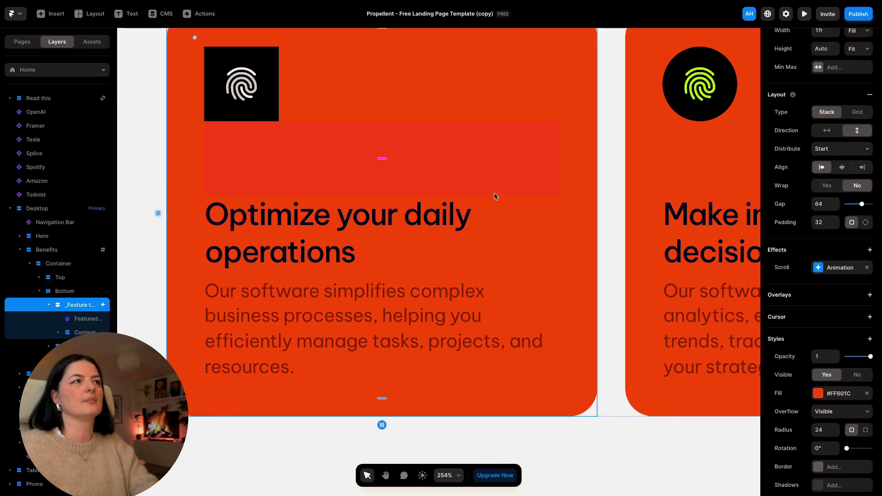
scroll(495, 197, down, 5)
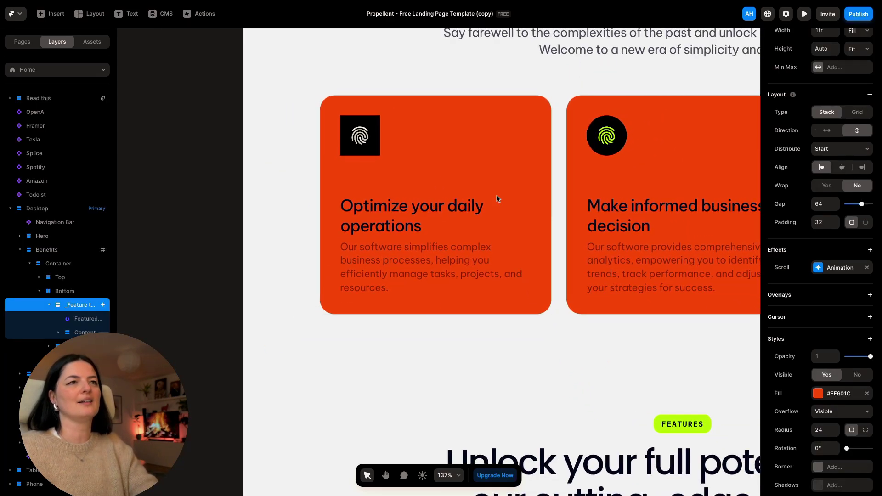
click(483, 202)
double_click(474, 207)
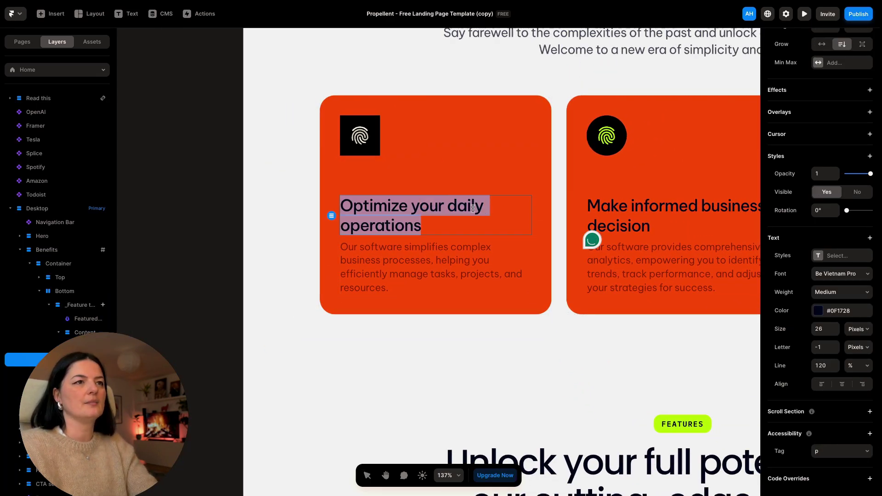
key(Escape)
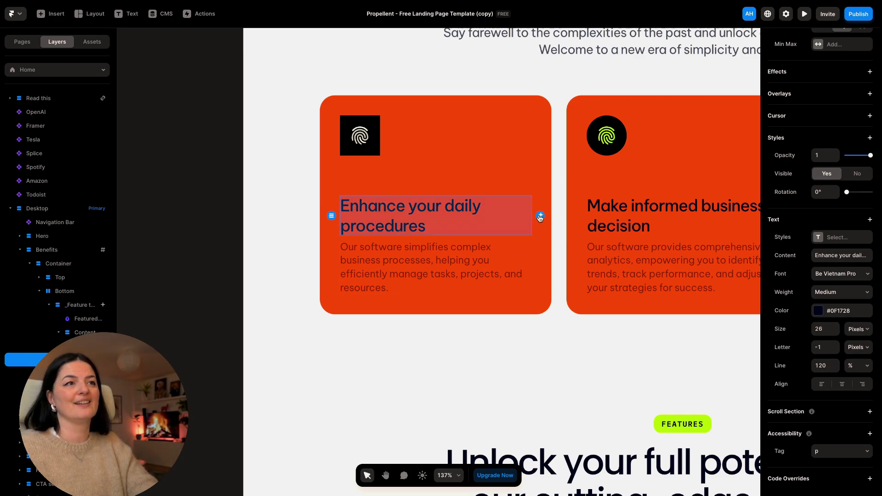
click(540, 218)
Rewrite the first card's description paragraph and recheck the heading's content text.
click(496, 269)
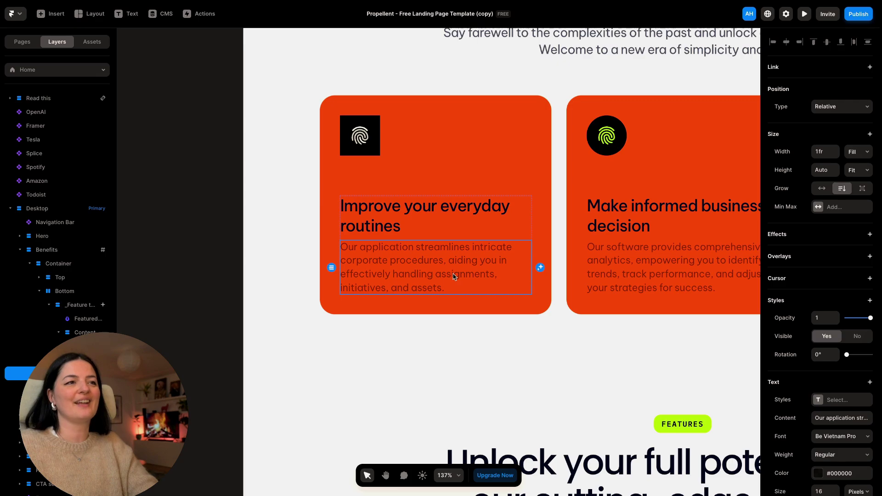
double_click(822, 419)
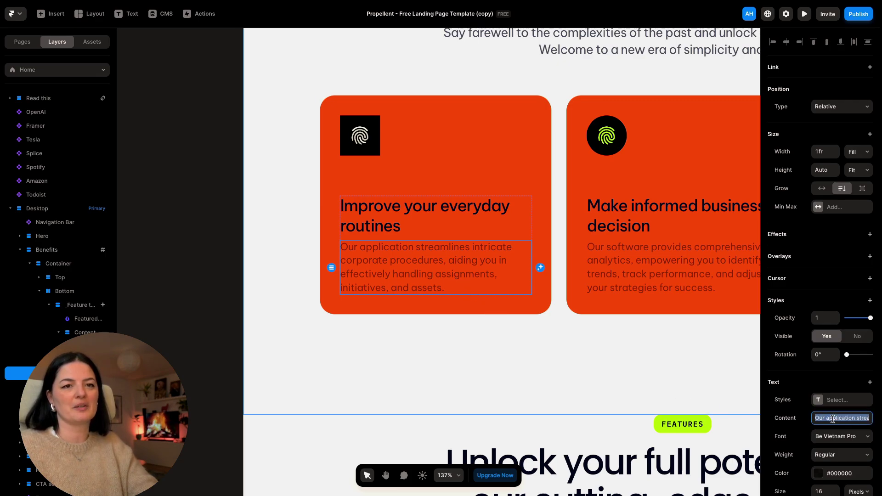
click(454, 217)
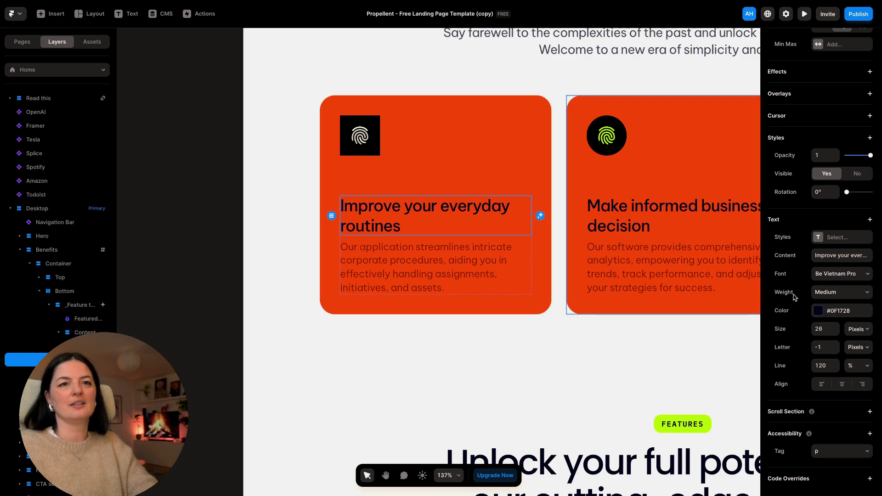
click(837, 258)
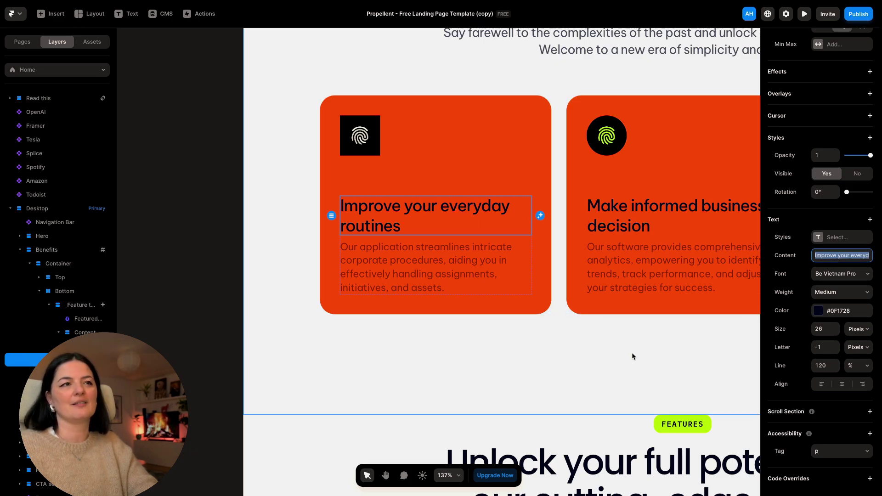
scroll(632, 356, down, 5)
scroll(632, 357, down, 4)
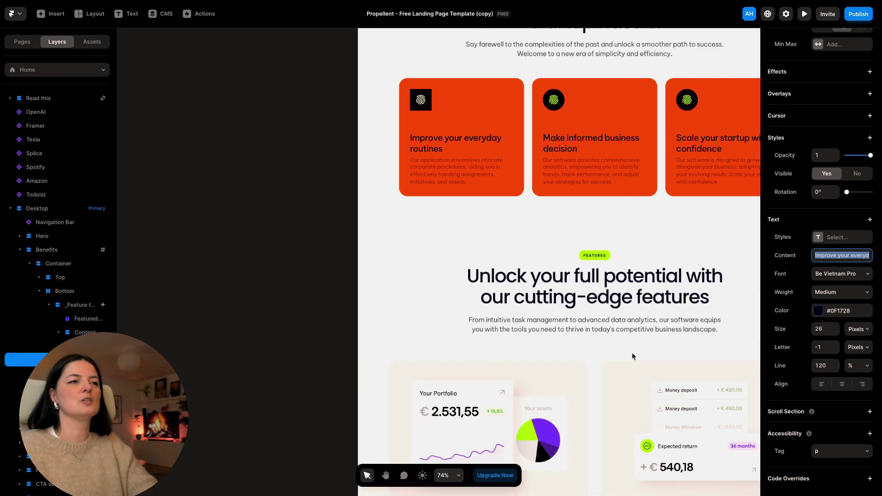
scroll(615, 351, right, 3)
scroll(615, 351, down, 5)
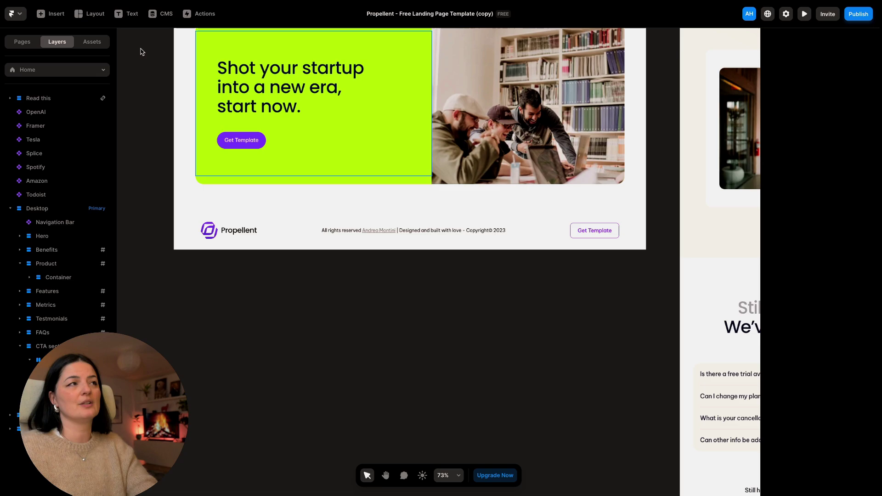
Insert the 'Add Sections or Complete Pages' section and move it above the FAQ.
click(56, 14)
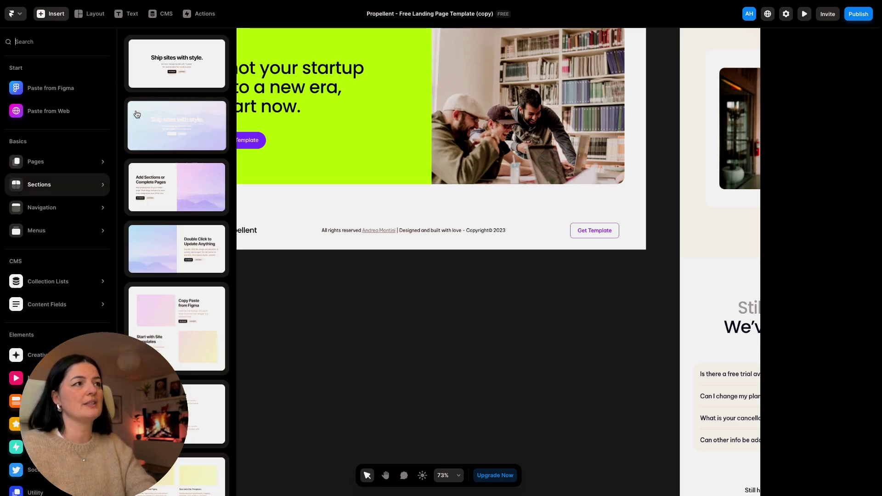
scroll(180, 341, down, 1)
scroll(180, 230, up, 1)
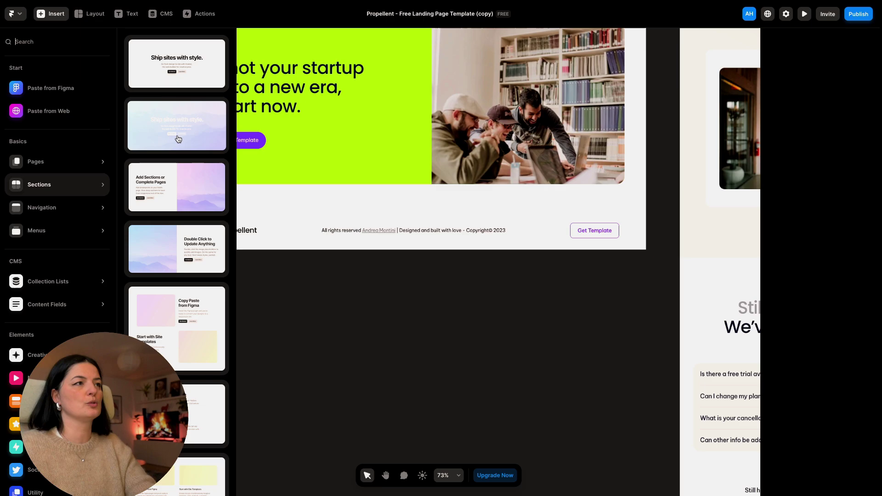
click(177, 187)
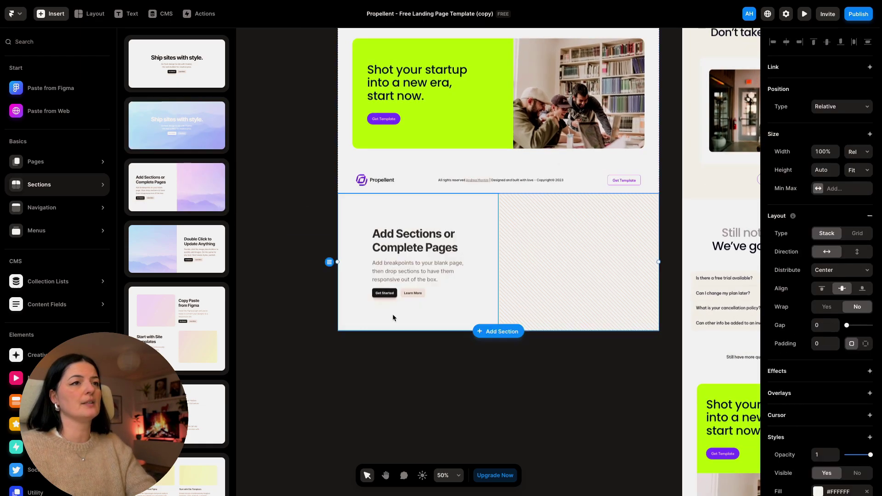
scroll(607, 325, up, 2)
scroll(606, 327, up, 2)
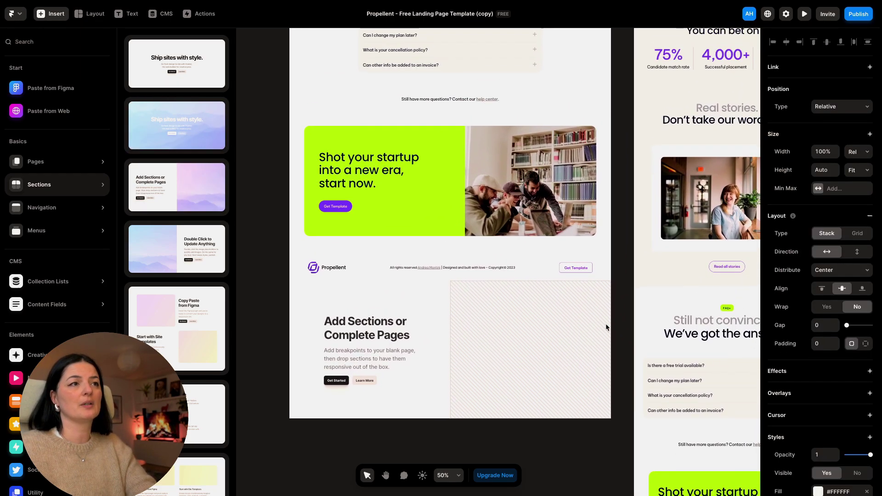
scroll(605, 325, down, 3)
key(Escape)
drag(313, 377, 308, 182)
scroll(264, 319, up, 2)
scroll(264, 319, up, 1)
Fill the new section's image column with Frame 72.png from Downloads.
click(469, 289)
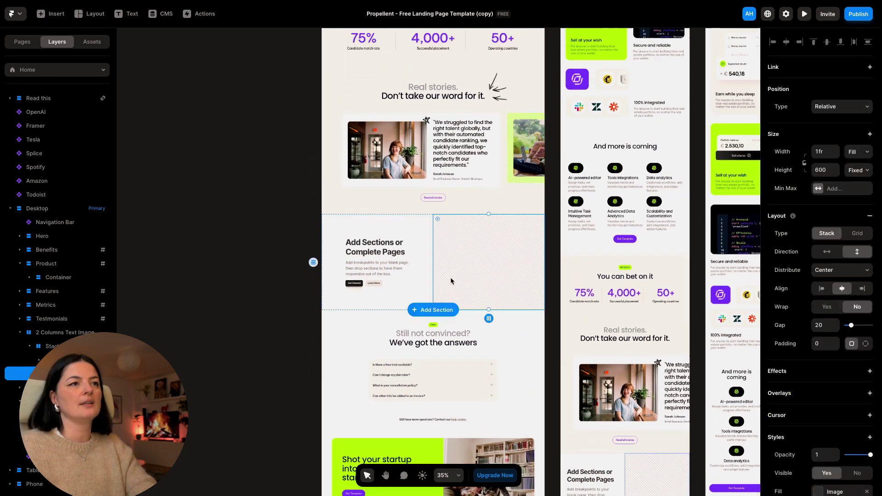
click(470, 289)
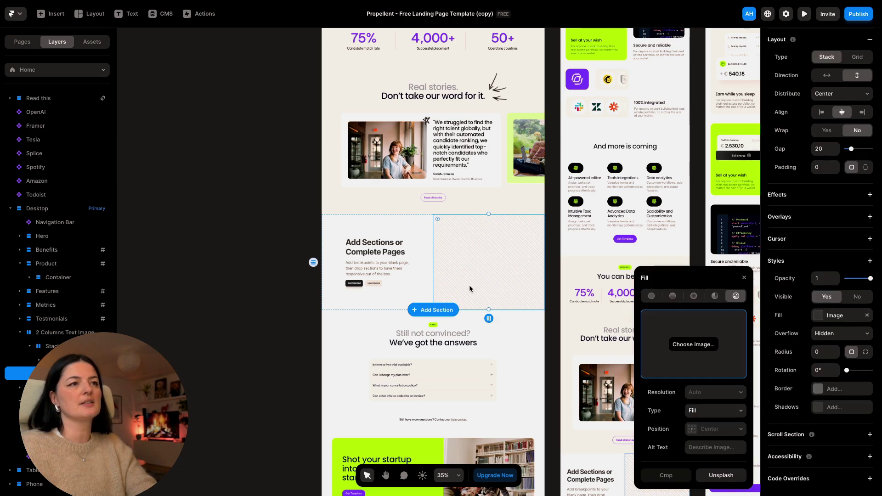
click(696, 350)
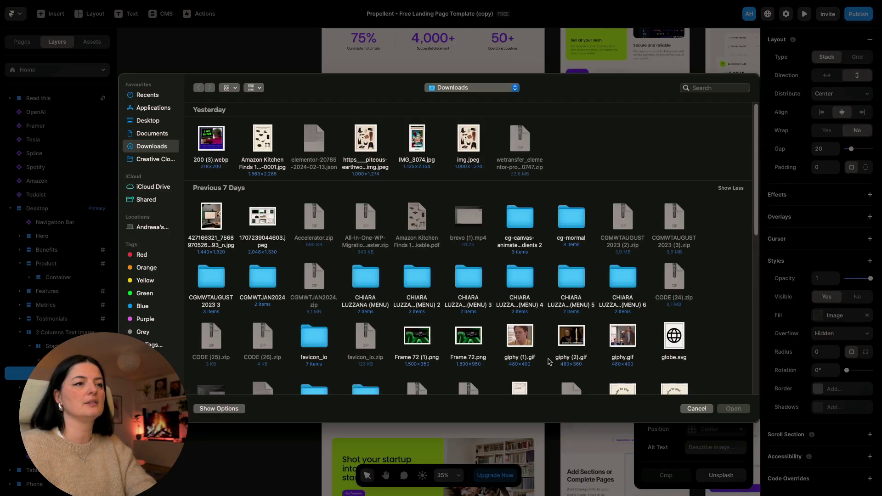
click(468, 338)
click(734, 408)
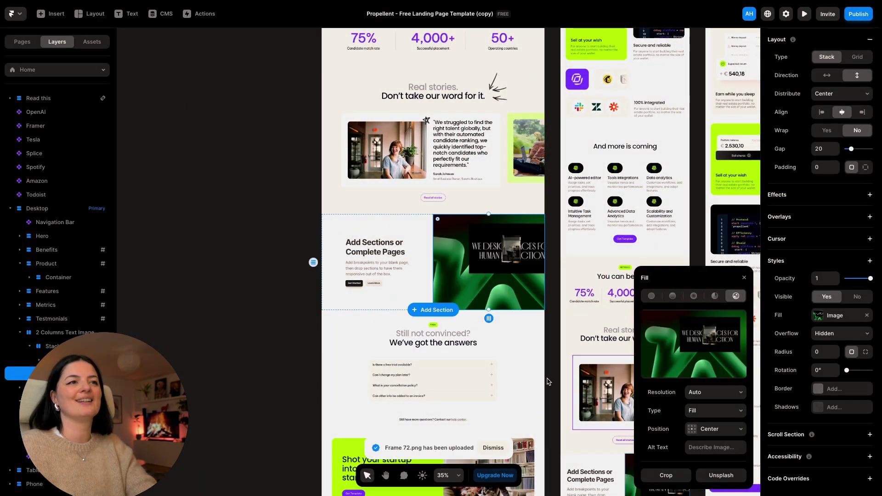
click(281, 348)
scroll(290, 352, up, 3)
scroll(291, 353, up, 10)
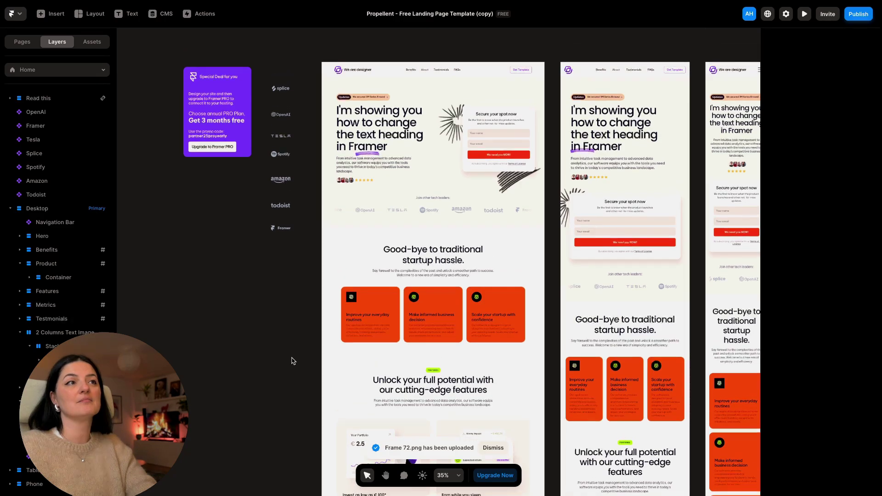
Delete the first scribble, the spiky second scribble and the purple underline under 'in Framer'.
scroll(292, 360, right, 3)
scroll(291, 361, up, 1)
scroll(291, 361, right, 2)
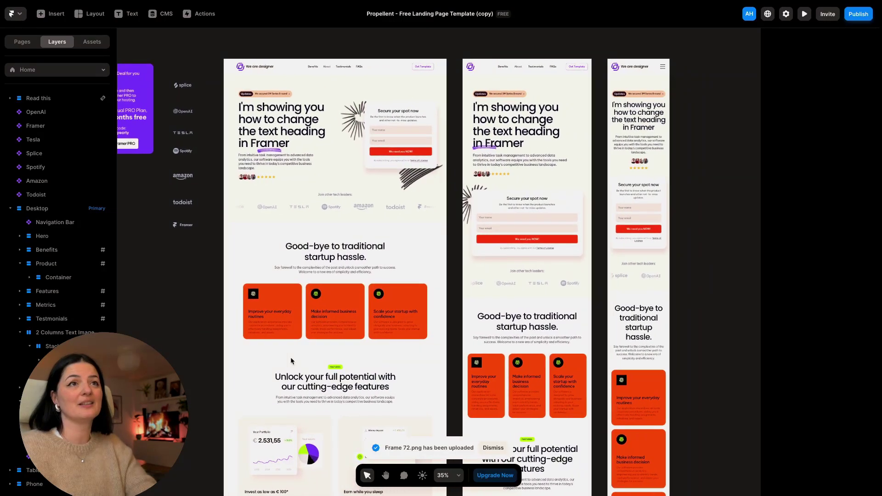
scroll(290, 361, down, 1)
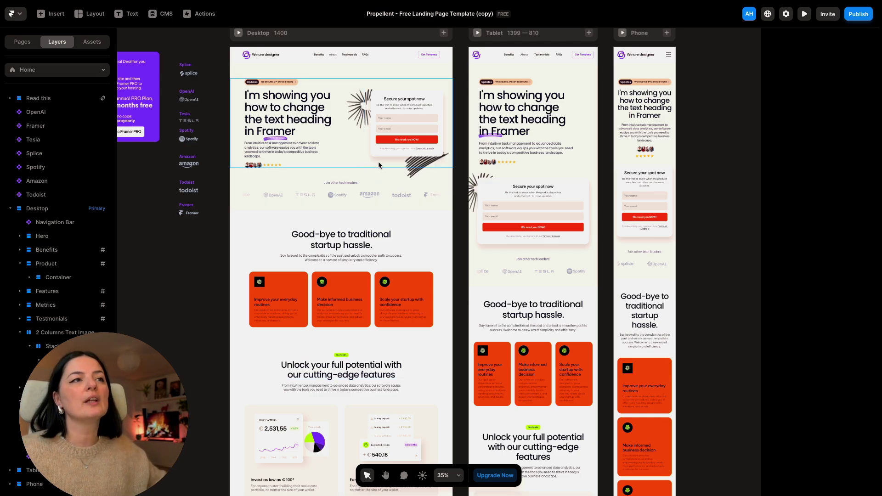
click(414, 171)
key(Delete)
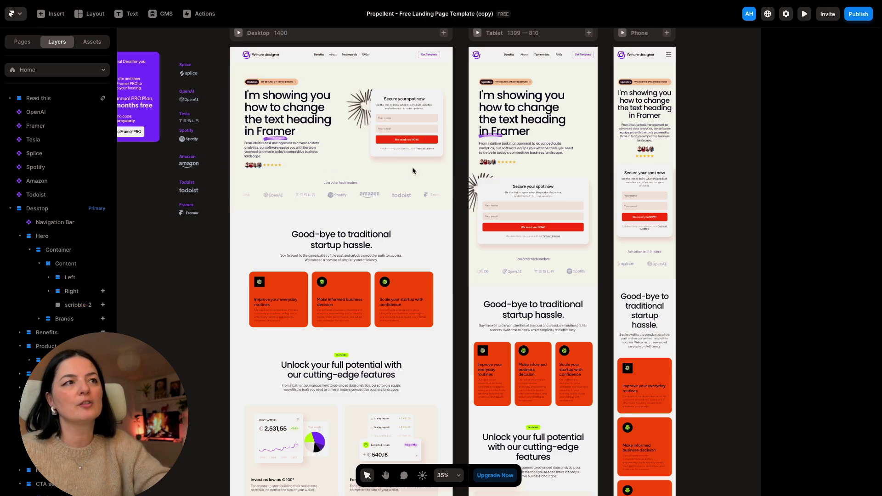
click(355, 112)
key(Delete)
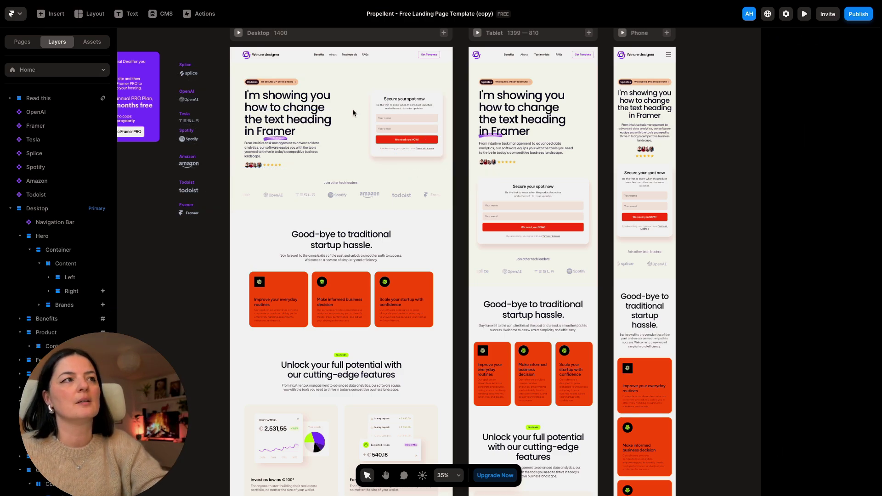
click(277, 138)
key(Delete)
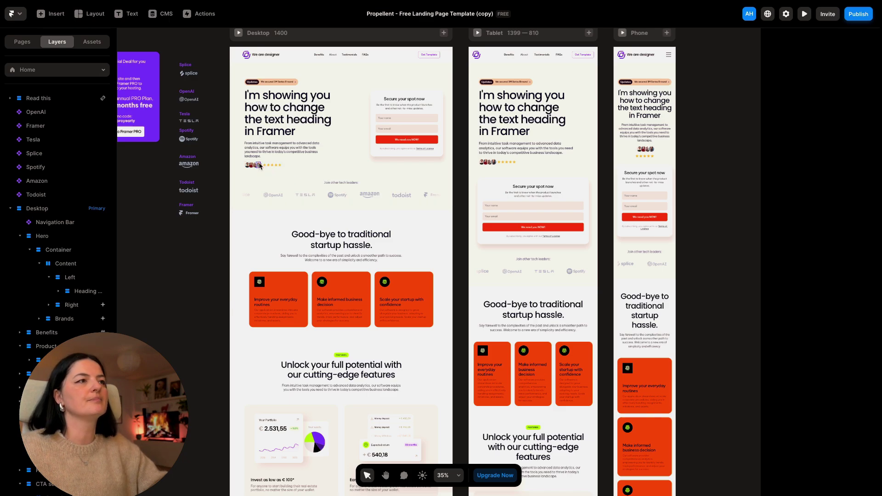
scroll(283, 168, down, 15)
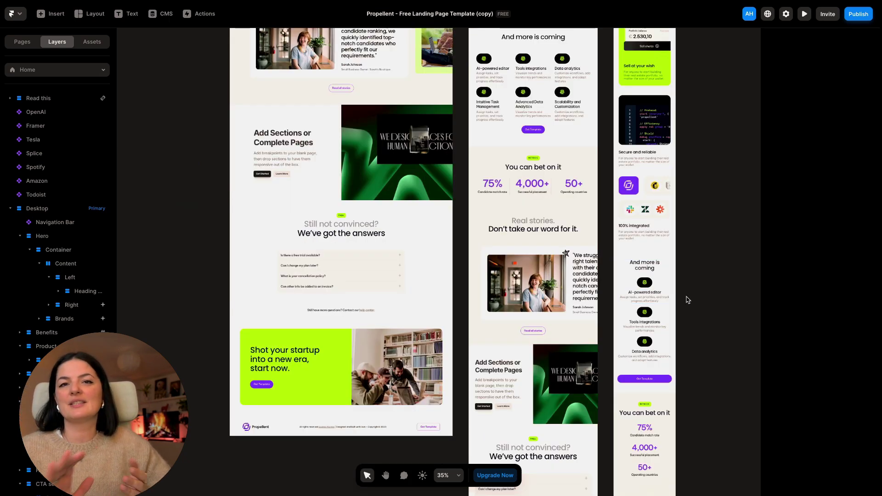